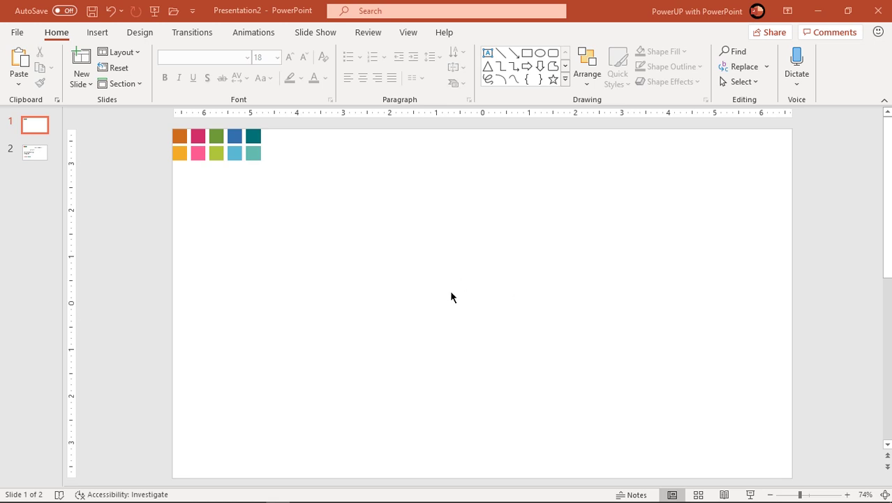
# Turn on guides and give the slide background a grey radial preset gradient fill.
pyautogui.click(410, 33)
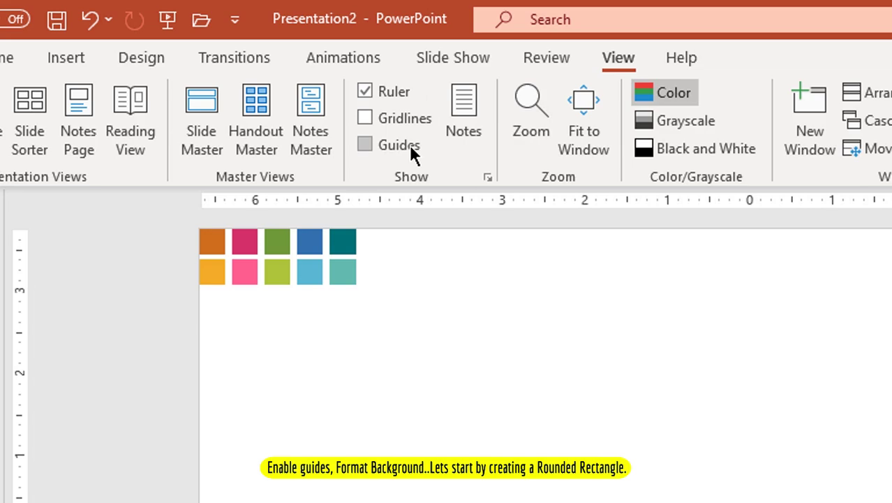
pyautogui.click(320, 100)
pyautogui.rightClick(389, 214)
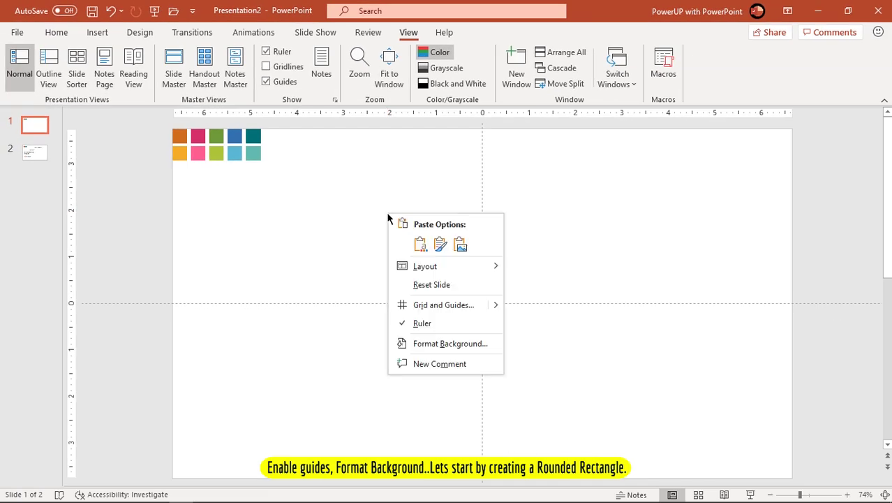
pyautogui.click(431, 347)
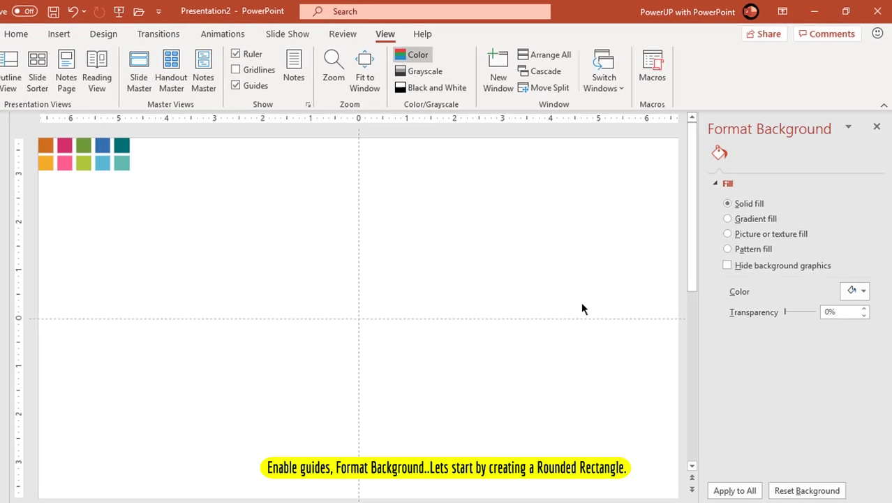
pyautogui.click(707, 284)
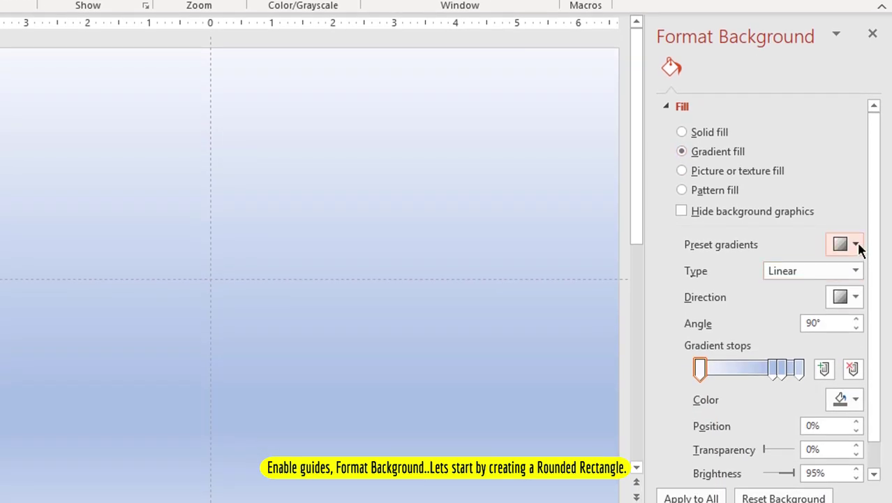
pyautogui.click(857, 244)
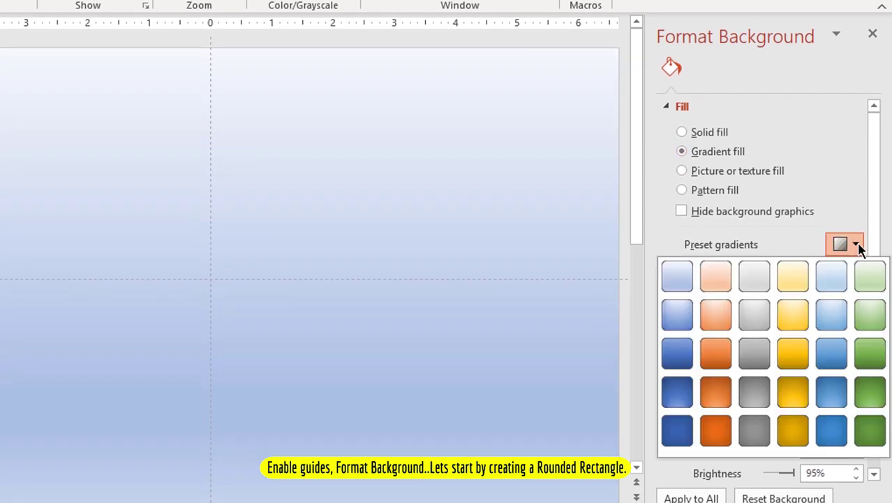
pyautogui.click(752, 309)
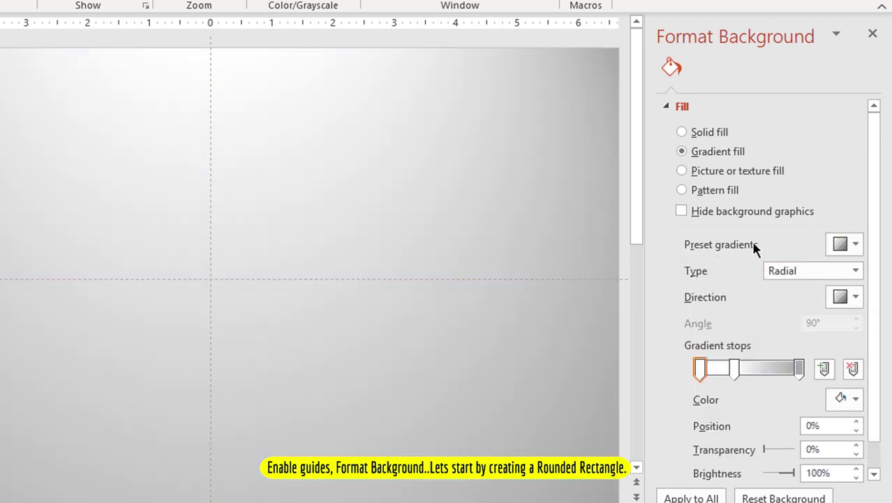
# Make the gradient radiate From Center and delete its middle gradient stop.
pyautogui.click(856, 297)
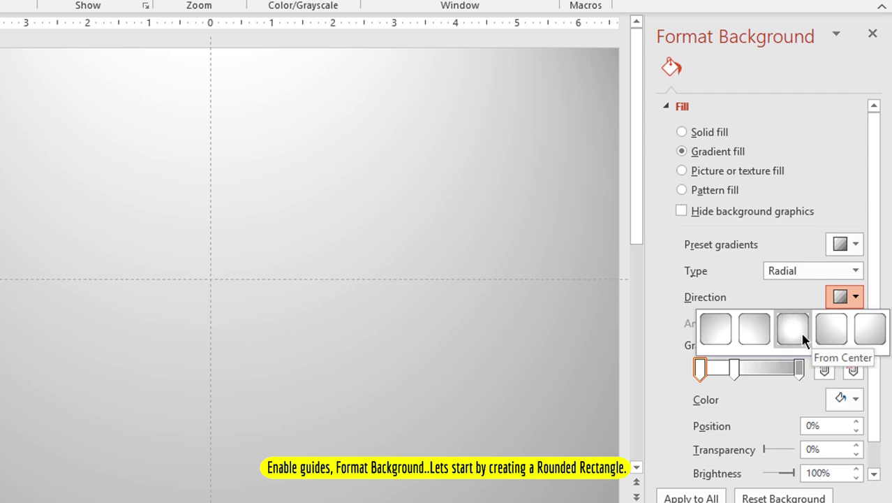
pyautogui.click(821, 333)
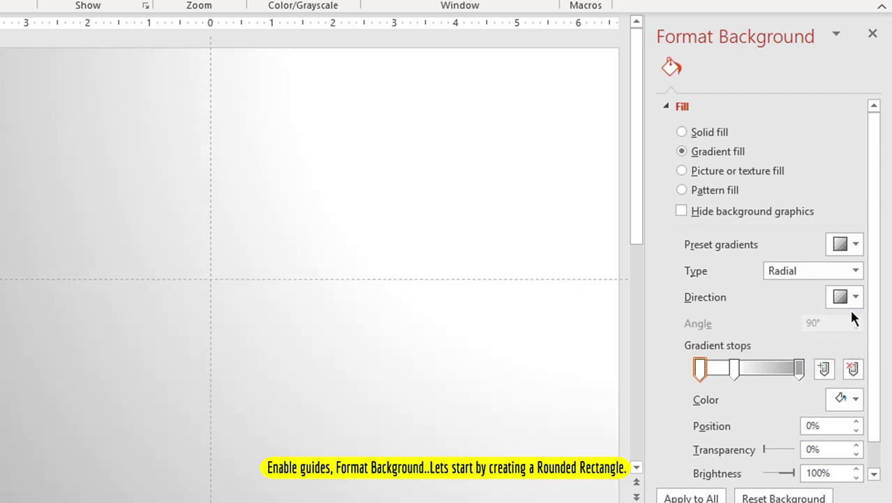
pyautogui.click(856, 299)
pyautogui.click(798, 327)
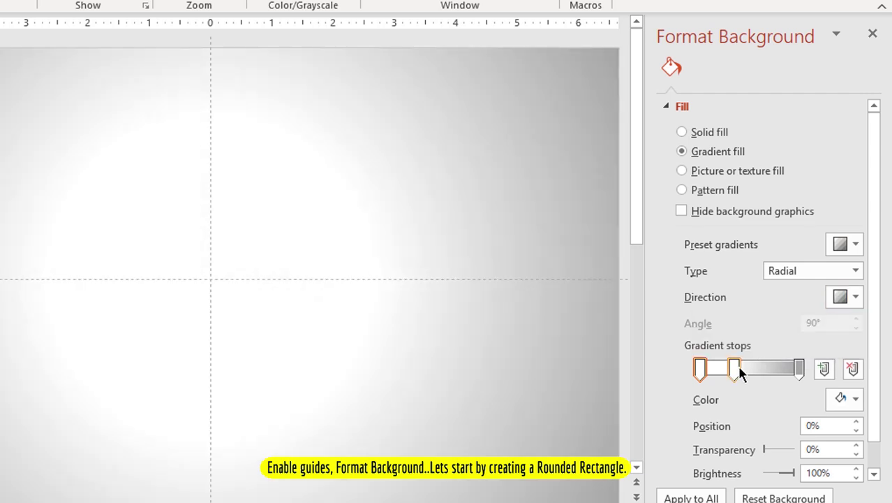
pyautogui.click(735, 368)
pyautogui.click(852, 370)
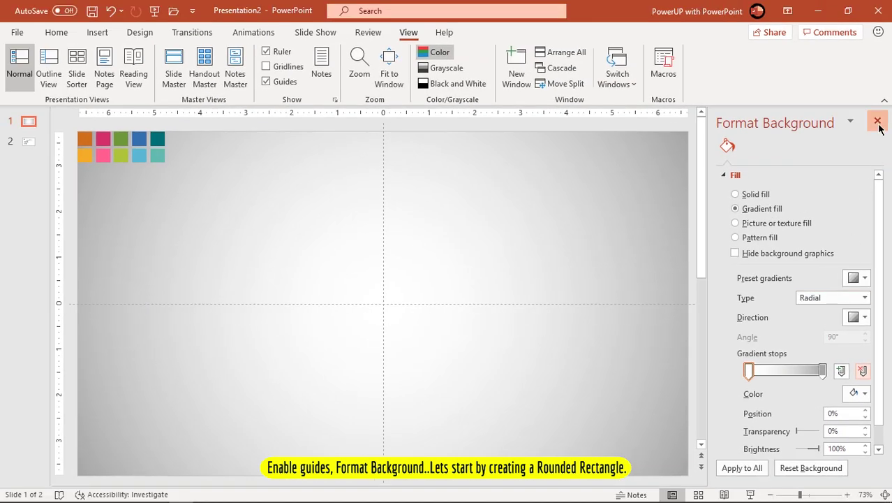
pyautogui.click(878, 121)
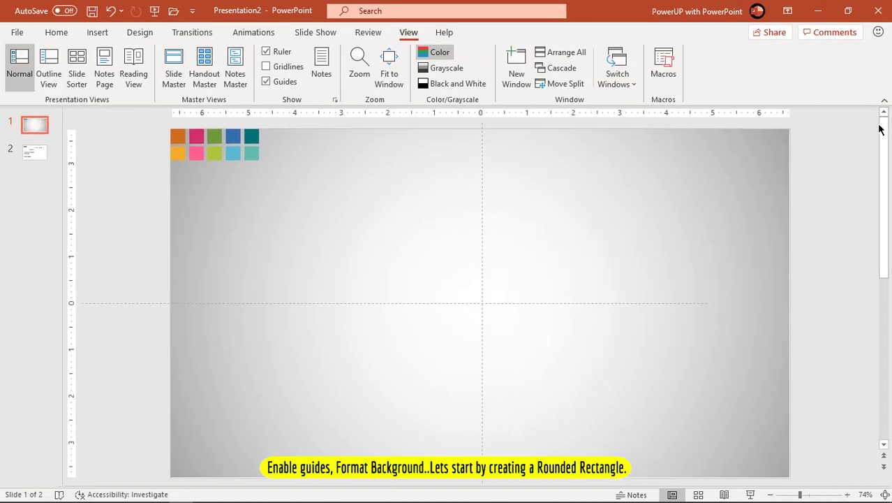
# Draw a blue rounded square near the centre, reduce its corner roundness, and remove its outline.
pyautogui.click(102, 32)
pyautogui.click(217, 83)
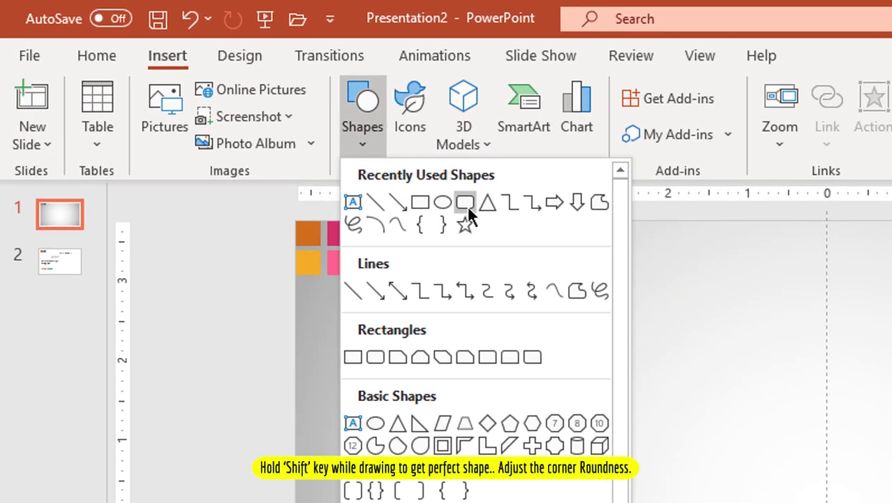
pyautogui.click(466, 206)
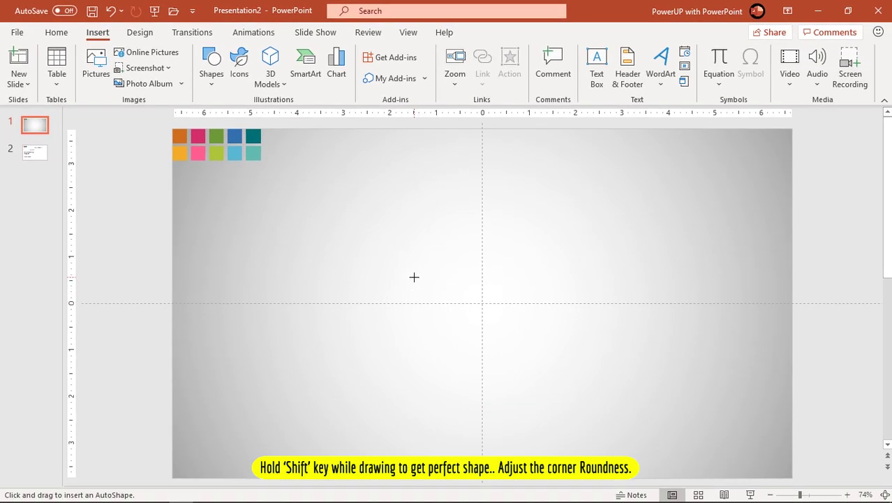
pyautogui.moveTo(414, 277); pyautogui.dragTo(506, 336)
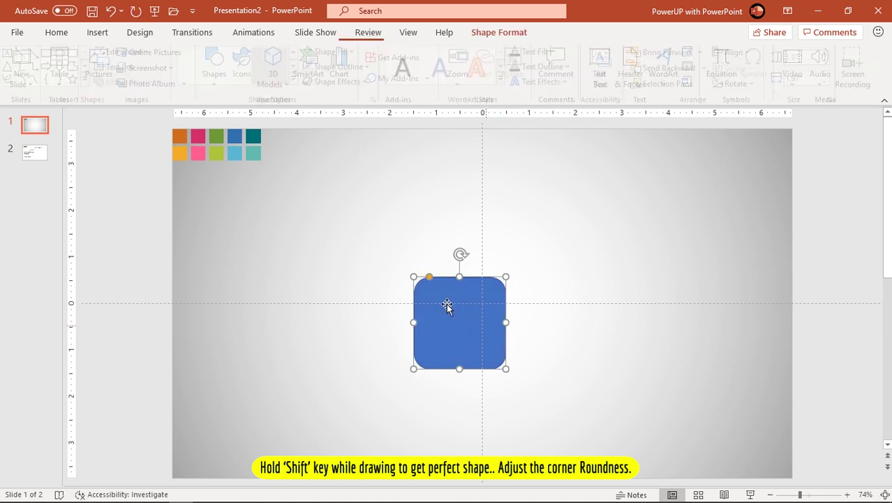
pyautogui.moveTo(432, 279); pyautogui.dragTo(427, 283)
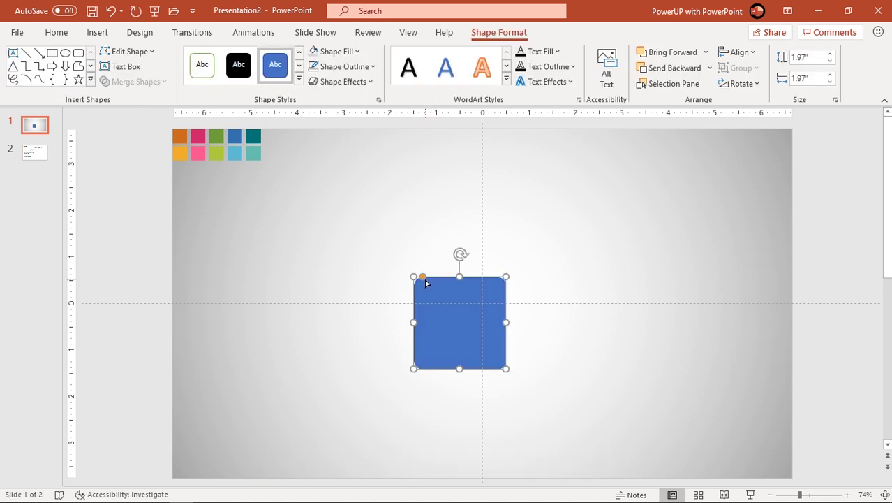
pyautogui.click(370, 70)
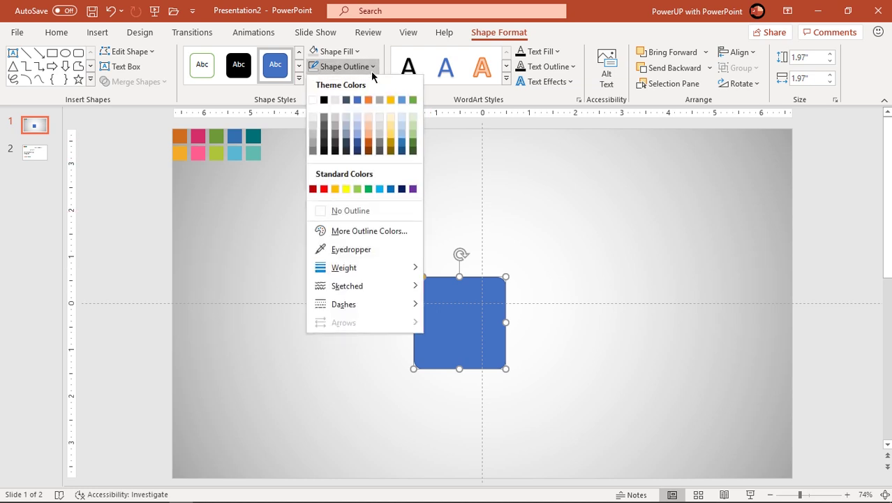
pyautogui.click(358, 211)
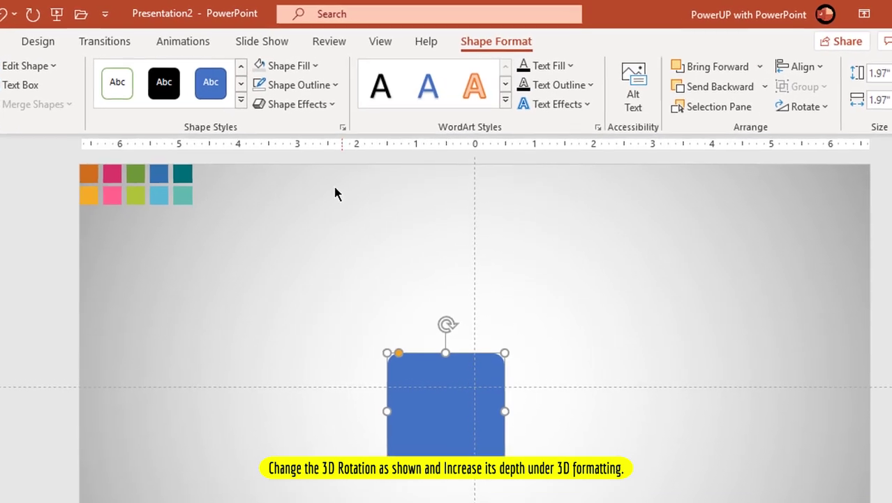
# Apply the Isometric 3-D rotation preset to the square and move it left of centre.
pyautogui.click(328, 112)
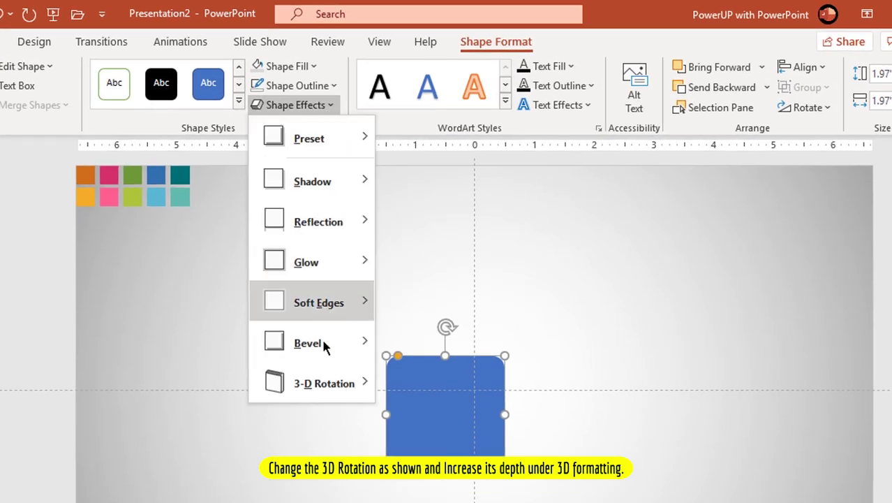
pyautogui.moveTo(324, 385)
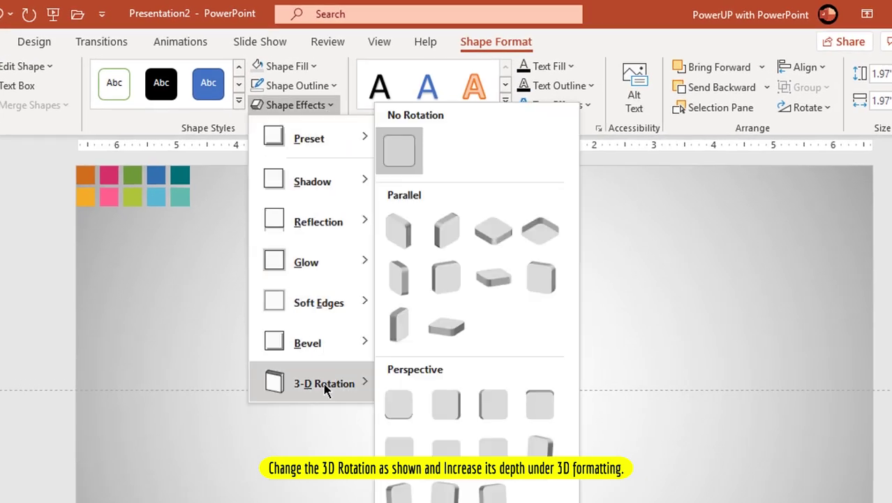
pyautogui.click(487, 241)
pyautogui.moveTo(462, 322)
pyautogui.mouseDown()
pyautogui.moveTo(373, 313)
pyautogui.moveTo(359, 338)
pyautogui.mouseUp()
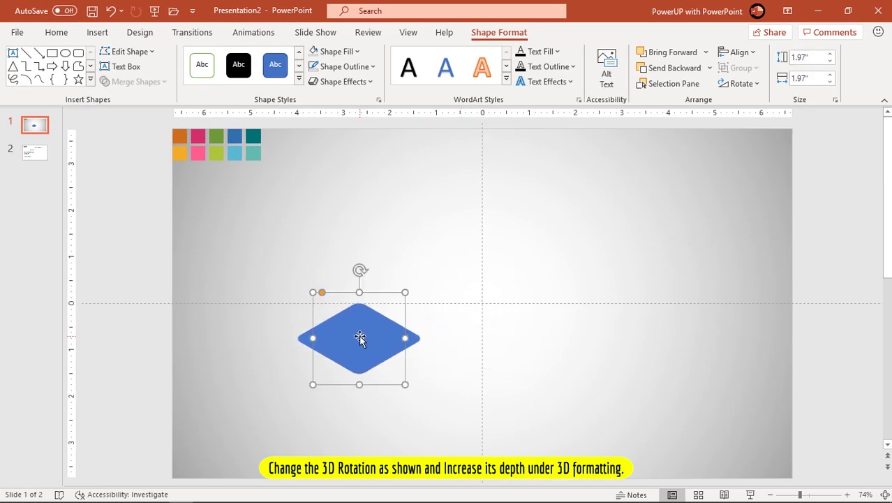
# Set the diamond's 3-D Format depth to 8 pt.
pyautogui.click(368, 83)
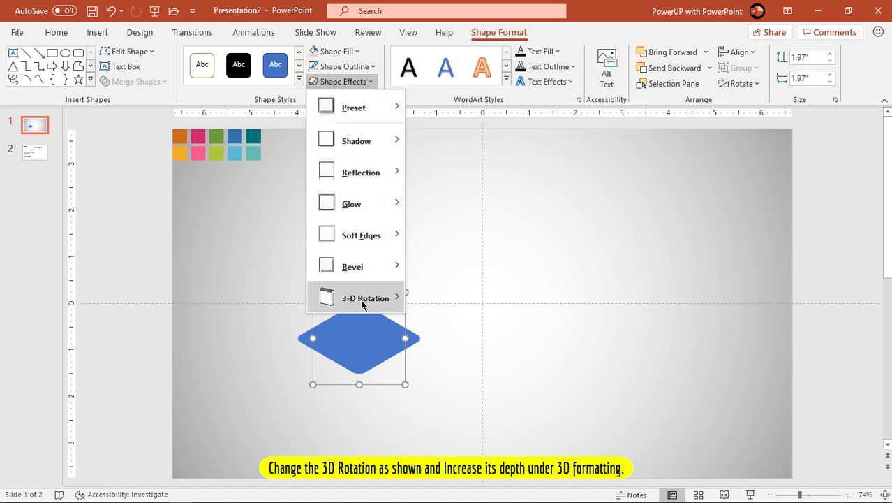
pyautogui.moveTo(360, 299)
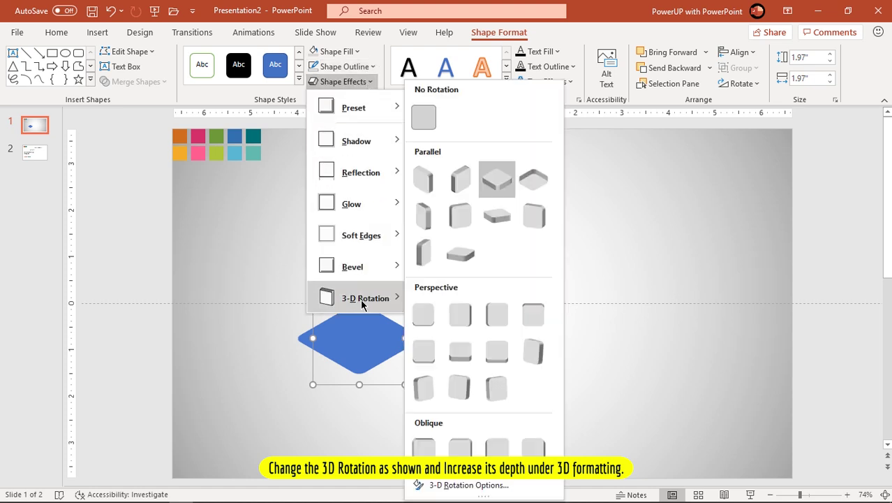
pyautogui.click(444, 484)
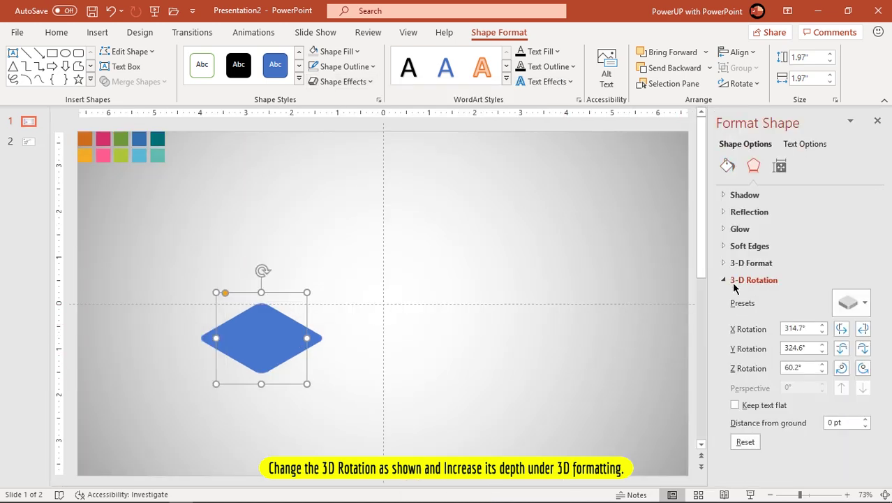
pyautogui.click(723, 279)
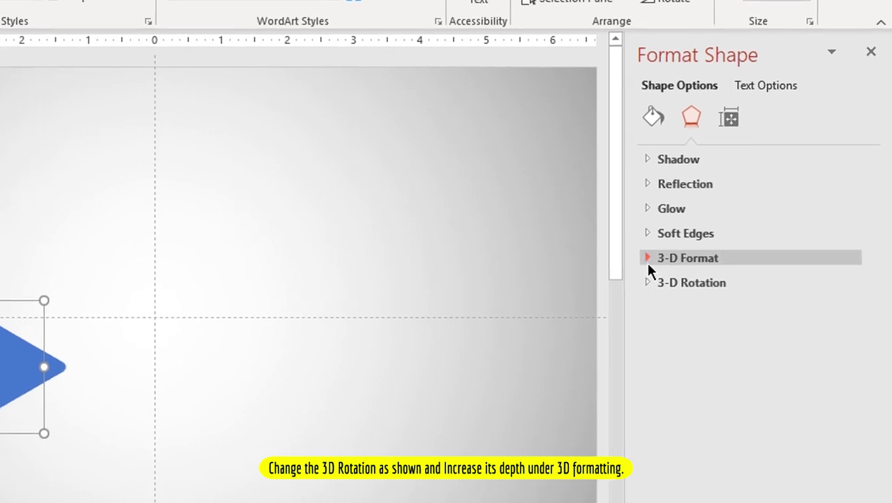
pyautogui.click(648, 264)
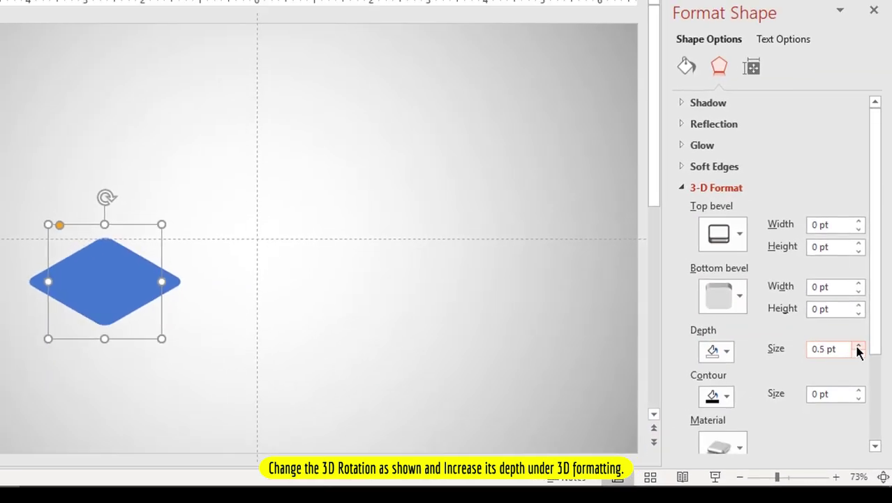
pyautogui.click(858, 345)
pyautogui.click(858, 346)
pyautogui.click(858, 345)
pyautogui.click(858, 346)
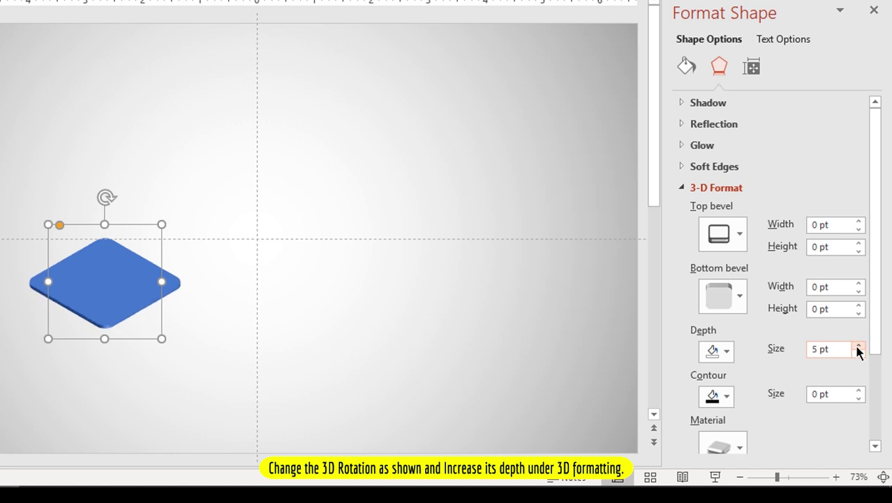
pyautogui.click(858, 345)
pyautogui.click(858, 346)
pyautogui.click(858, 345)
pyautogui.click(858, 345)
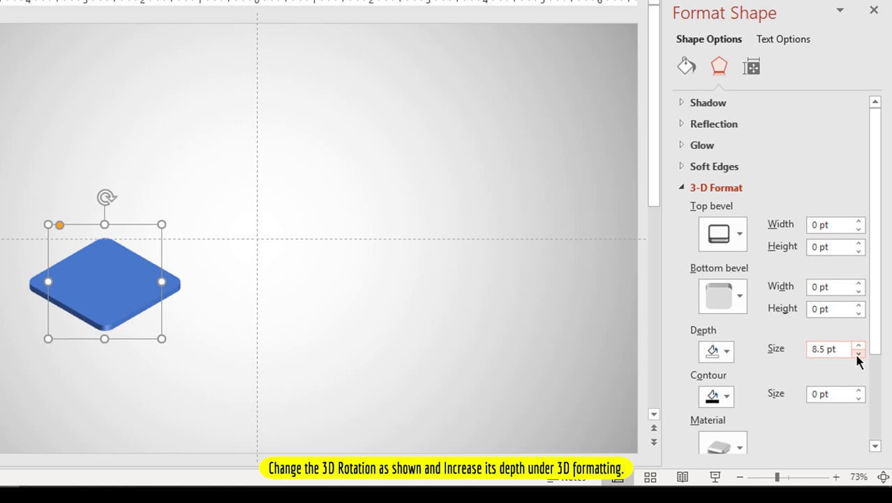
pyautogui.click(858, 354)
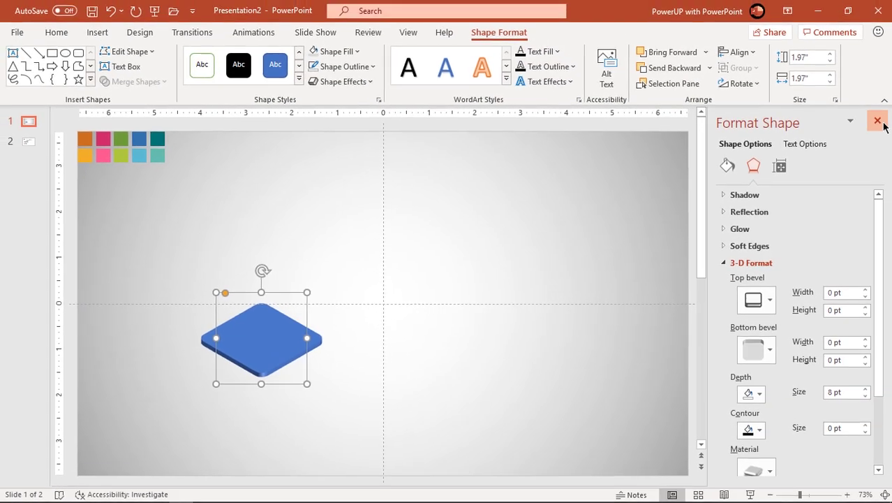
pyautogui.click(878, 121)
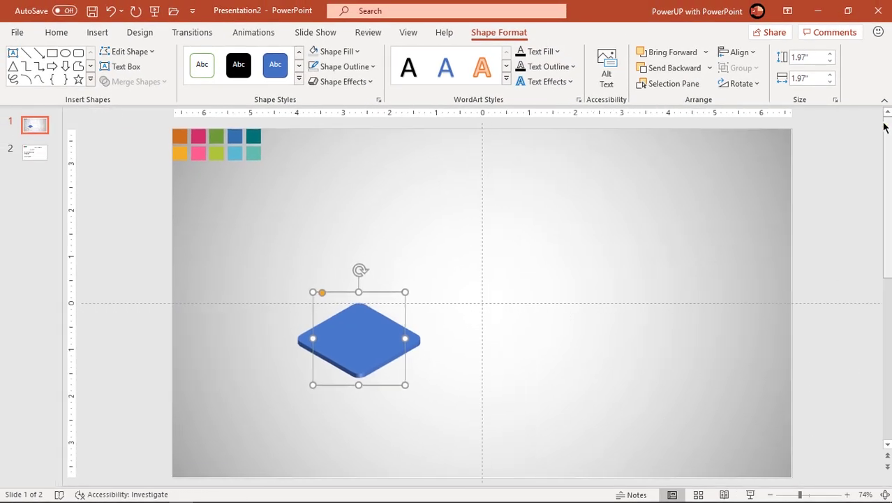
pyautogui.rightClick(377, 349)
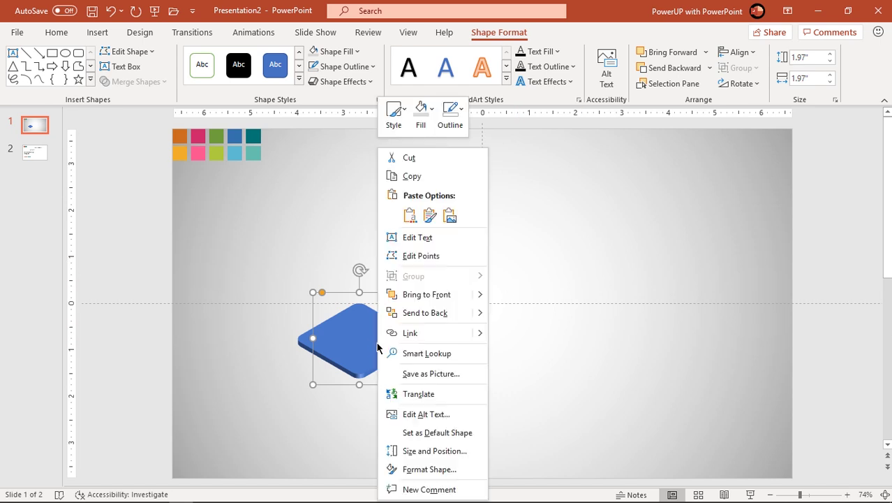
# Give the diamond a linear gradient fill angled at 135°.
pyautogui.click(414, 469)
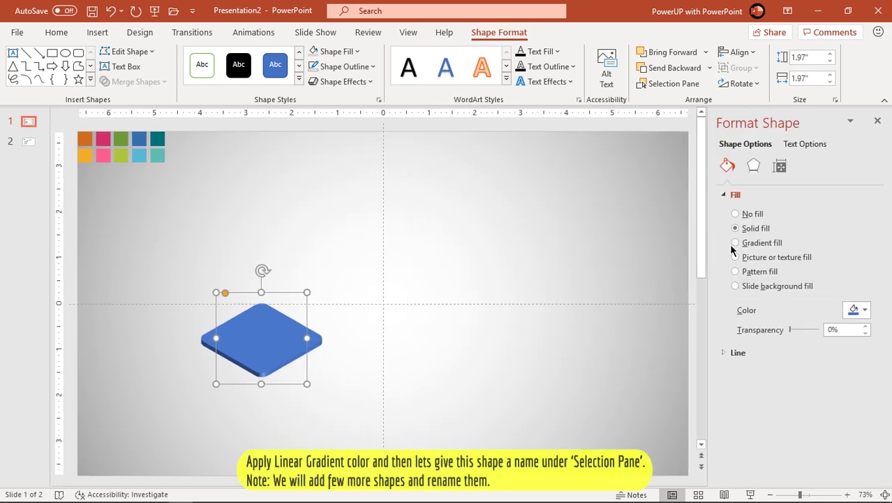
pyautogui.click(744, 246)
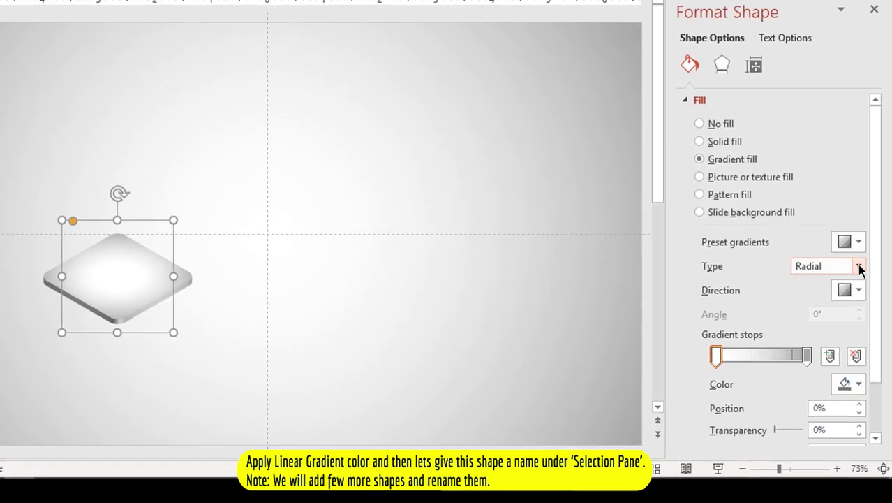
pyautogui.click(854, 331)
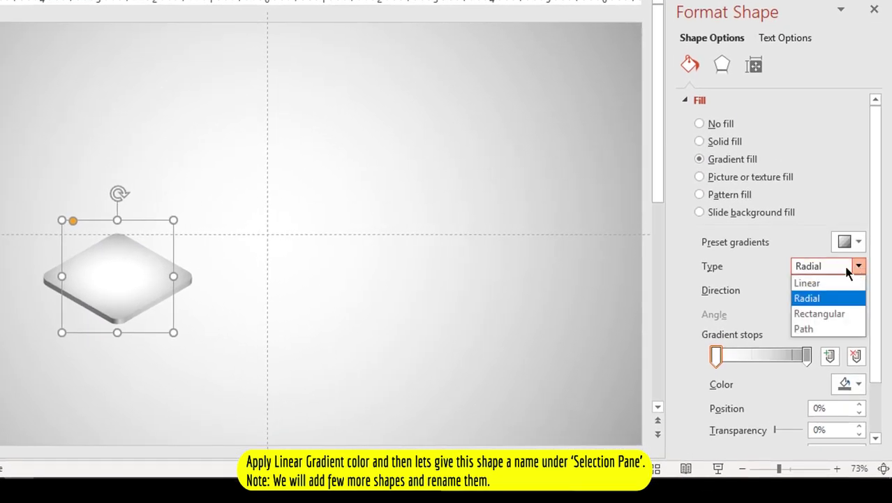
pyautogui.click(814, 283)
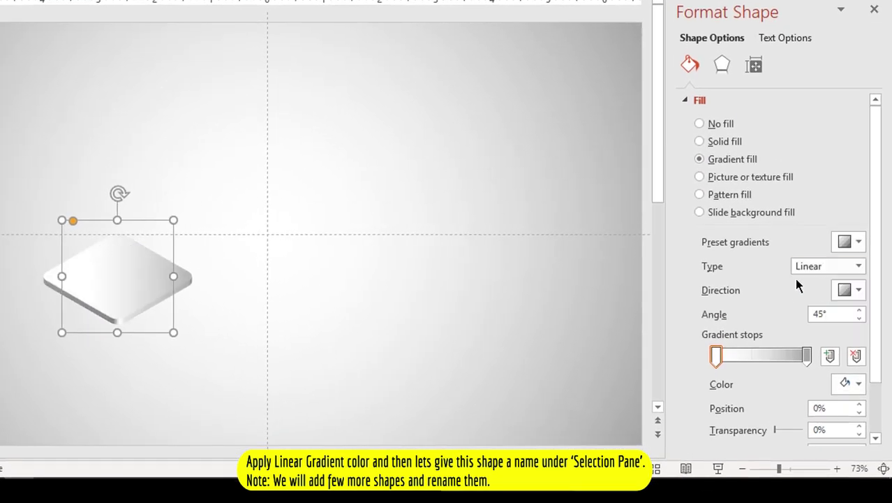
pyautogui.click(859, 290)
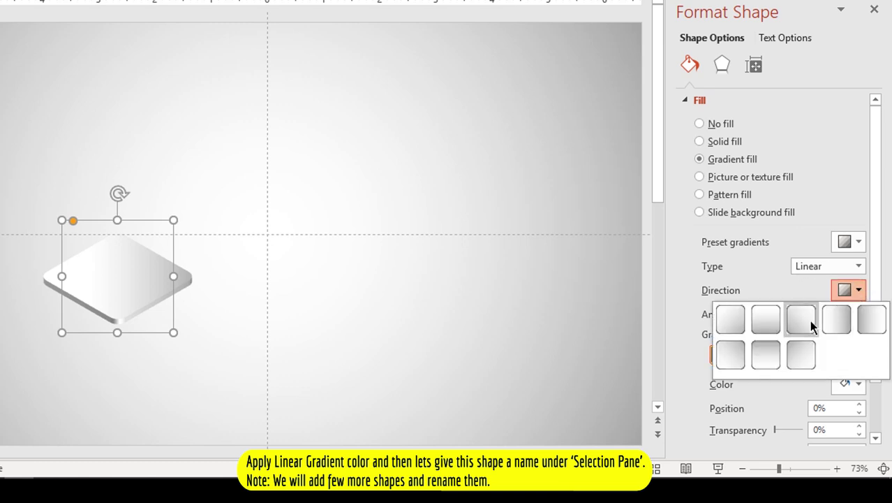
pyautogui.click(809, 320)
# Colour both gradient stops orange from slide swatches and shift the right stop slightly inward.
pyautogui.click(806, 356)
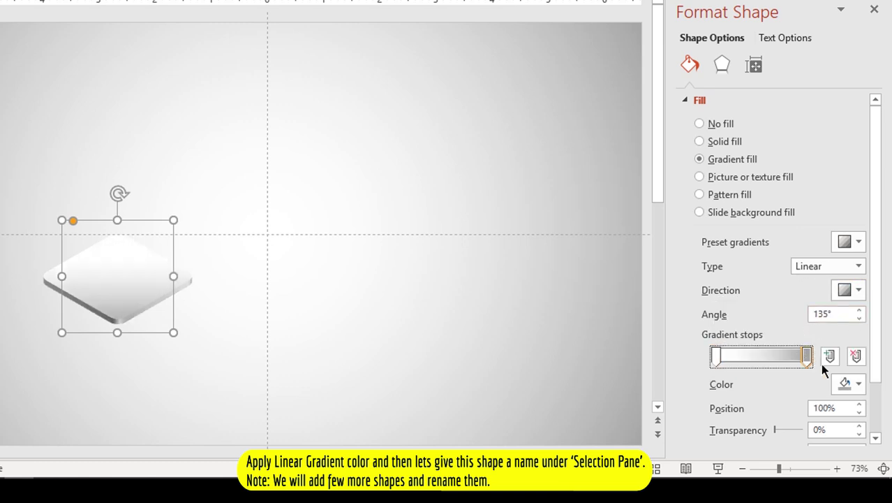
pyautogui.click(859, 383)
pyautogui.click(796, 364)
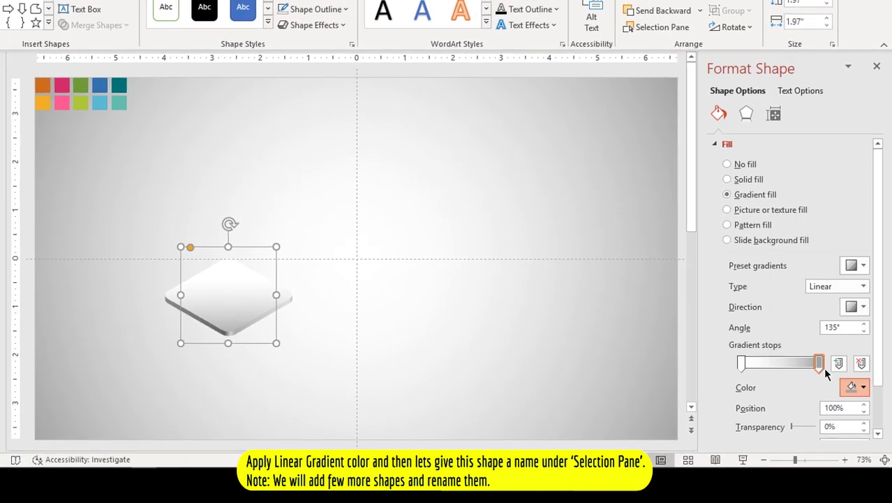
pyautogui.click(43, 80)
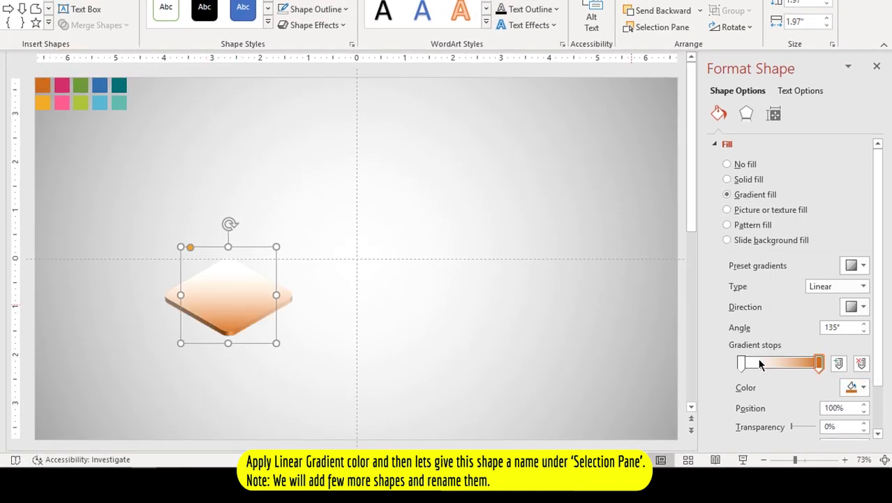
pyautogui.click(741, 364)
pyautogui.click(853, 387)
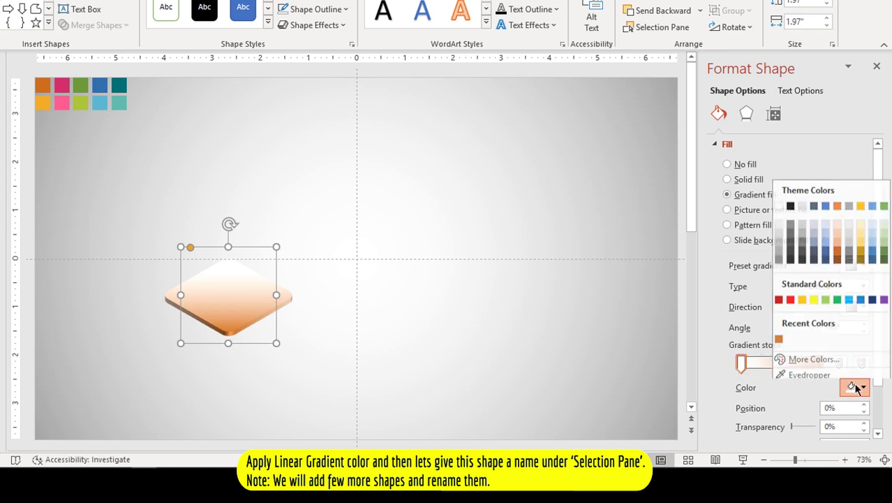
pyautogui.click(810, 370)
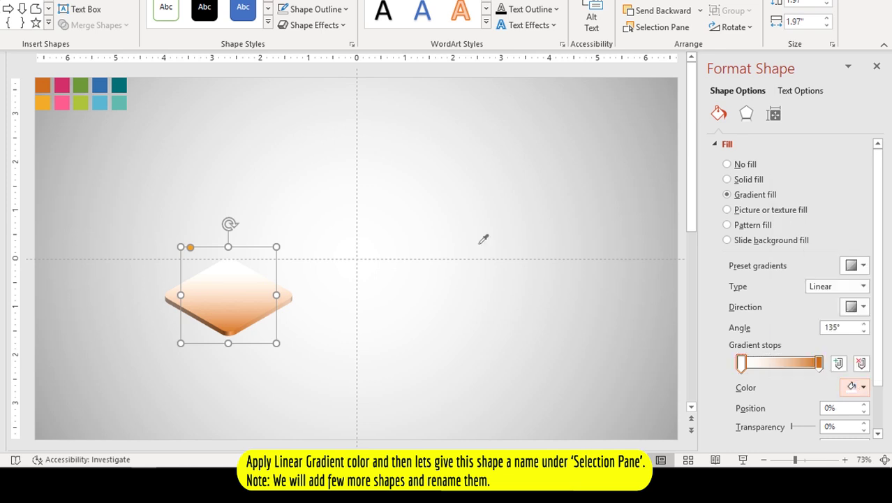
pyautogui.click(45, 103)
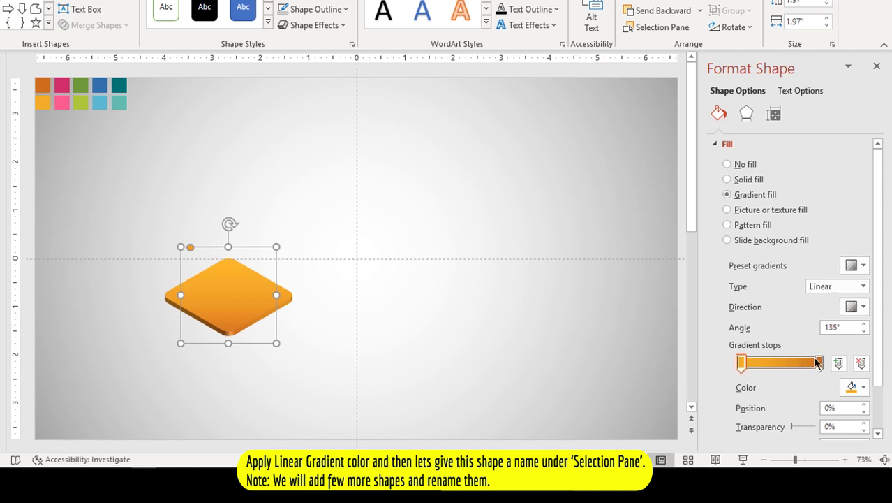
pyautogui.moveTo(819, 362); pyautogui.dragTo(815, 357)
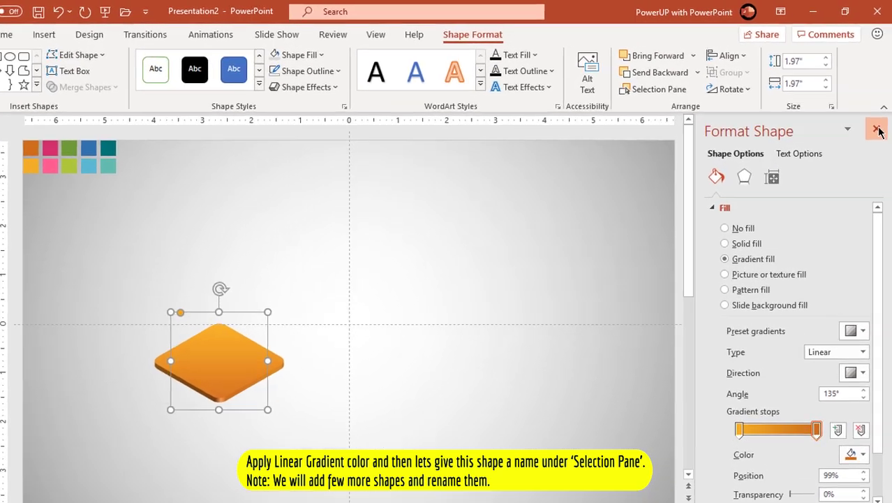
pyautogui.click(877, 130)
# In the Selection pane, change the diamond's rounded-rectangle name to 'Bottom Shape'.
pyautogui.click(659, 89)
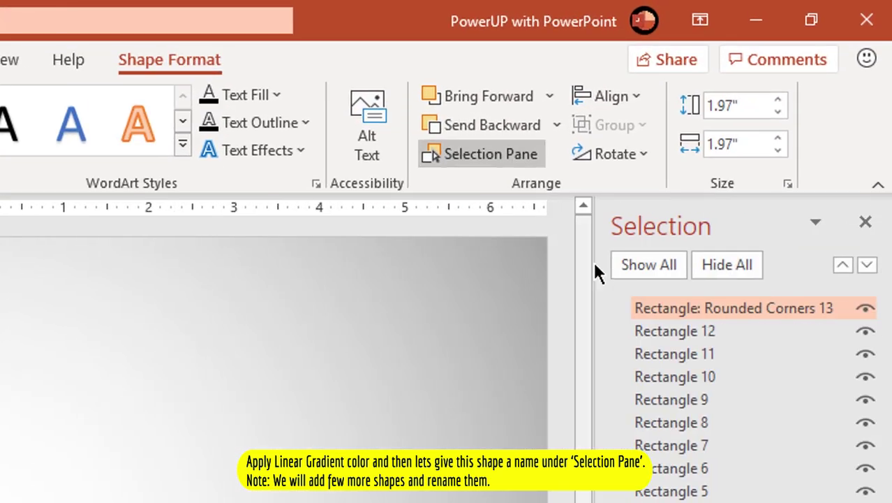
pyautogui.doubleClick(693, 310)
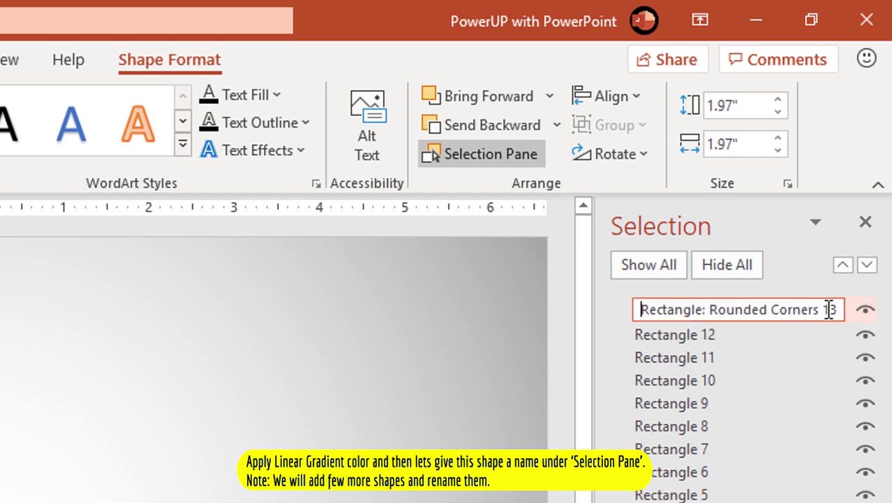
pyautogui.moveTo(836, 310); pyautogui.dragTo(639, 305)
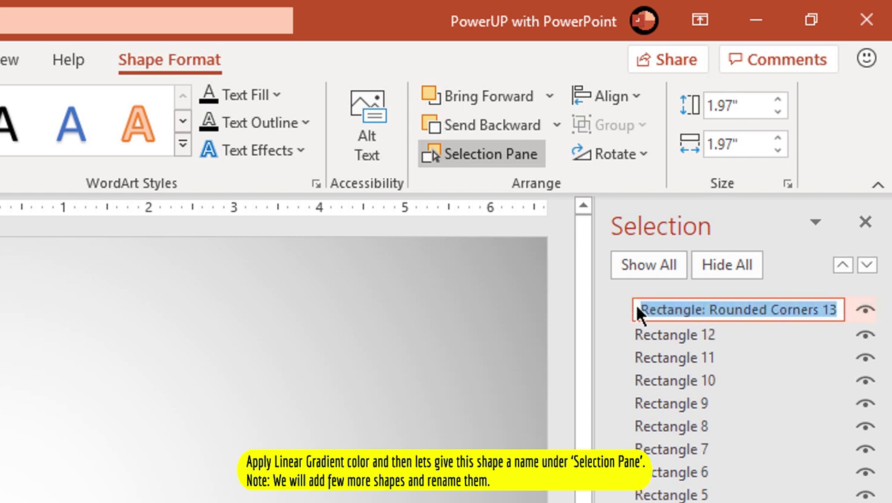
pyautogui.write('Bottom S')
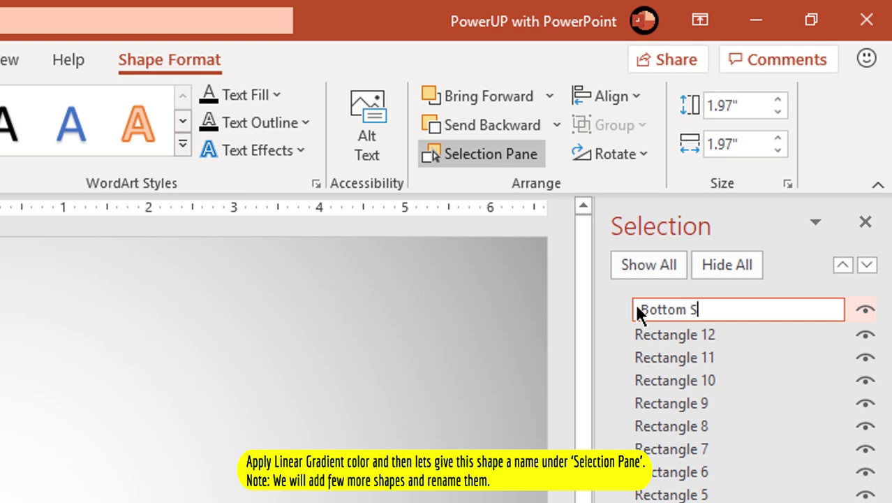
pyautogui.write('hape')
pyautogui.press('Return')
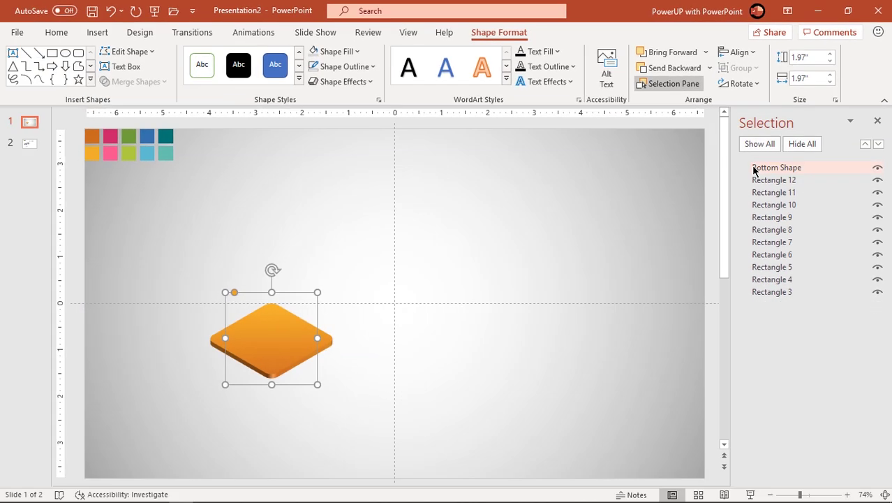
# Duplicate Bottom Shape with Ctrl+D and place the copy up and to the right.
pyautogui.click(259, 335)
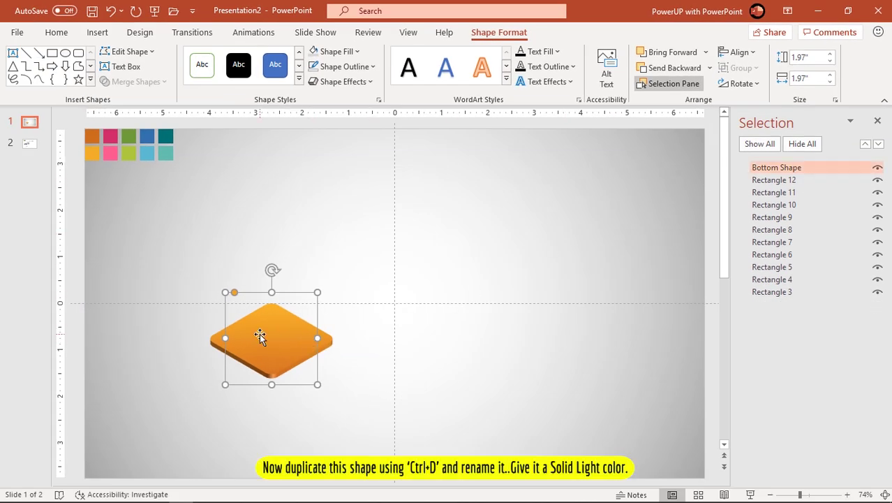
pyautogui.hotkey('ctrl', 'd')
pyautogui.moveTo(275, 340); pyautogui.dragTo(420, 290)
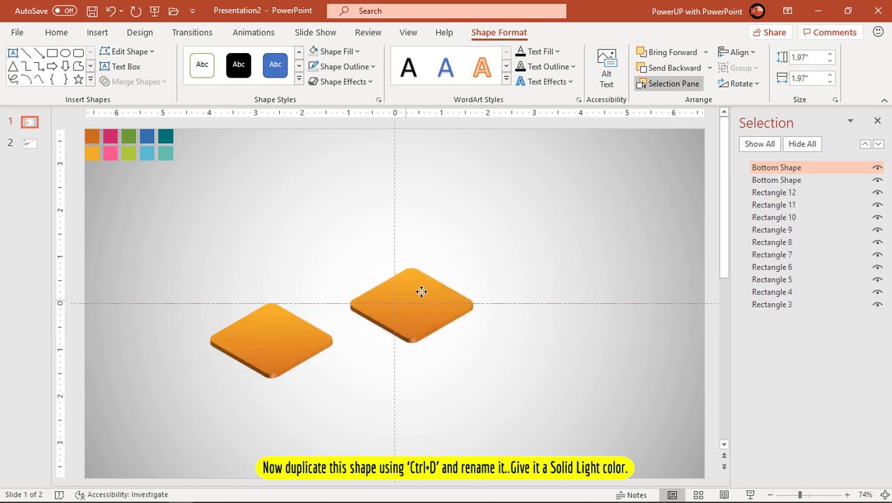
# Rename the copy 'Middle line' and open its Format Shape settings.
pyautogui.click(780, 168)
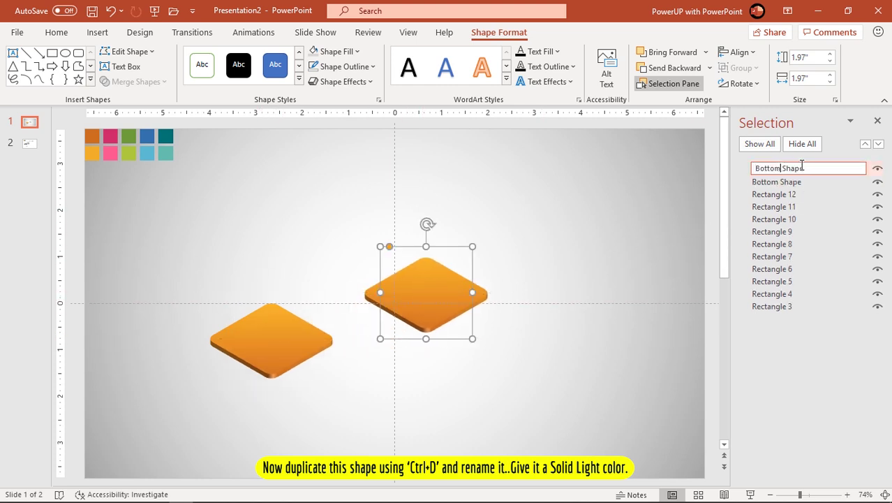
pyautogui.moveTo(811, 164); pyautogui.dragTo(739, 166)
pyautogui.write('L')
pyautogui.press('Return')
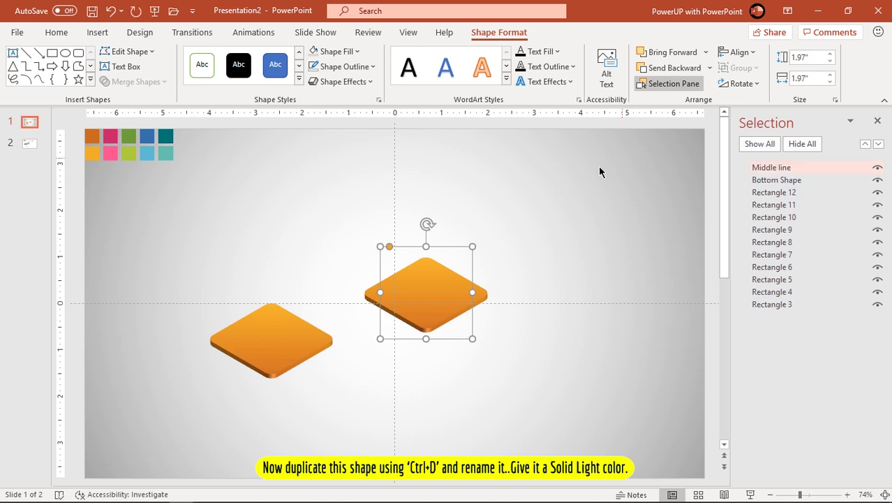
pyautogui.rightClick(431, 293)
pyautogui.click(485, 447)
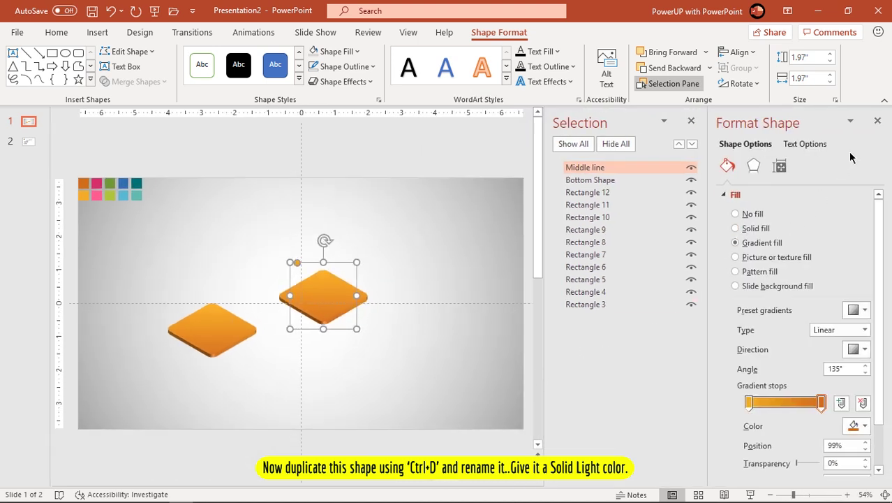
# Give the Middle line copy a solid light orange fill.
pyautogui.click(752, 228)
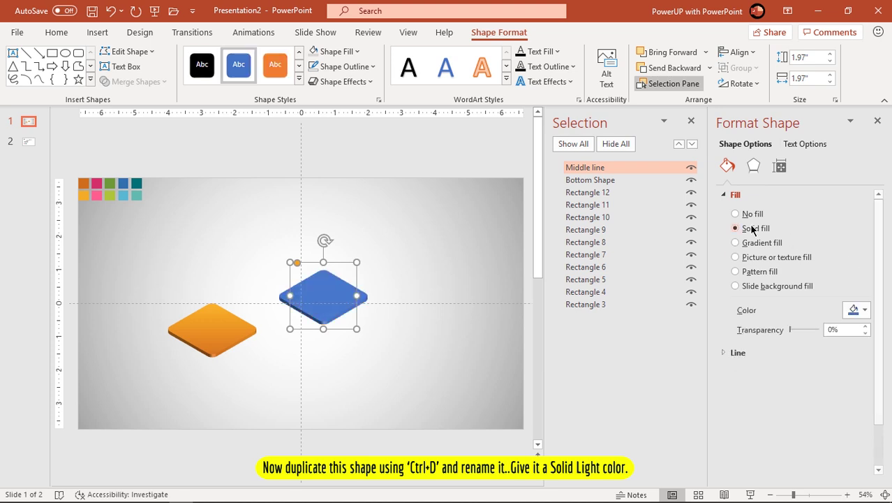
pyautogui.click(865, 312)
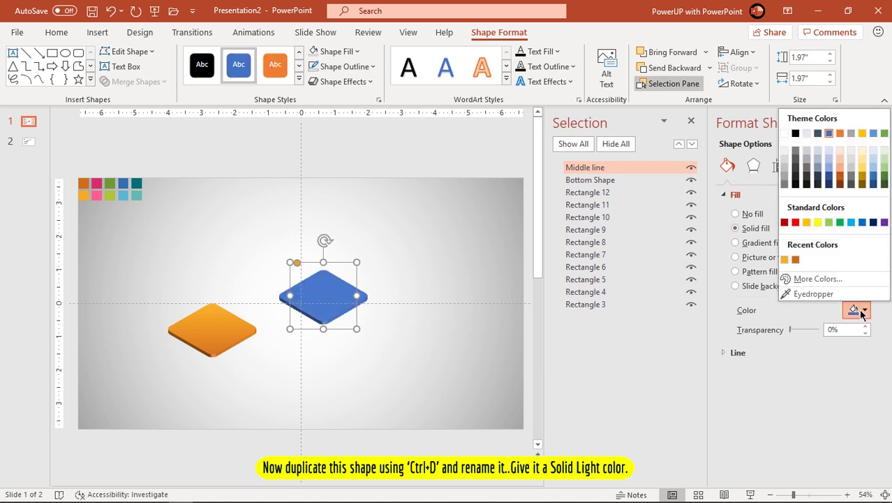
pyautogui.click(785, 259)
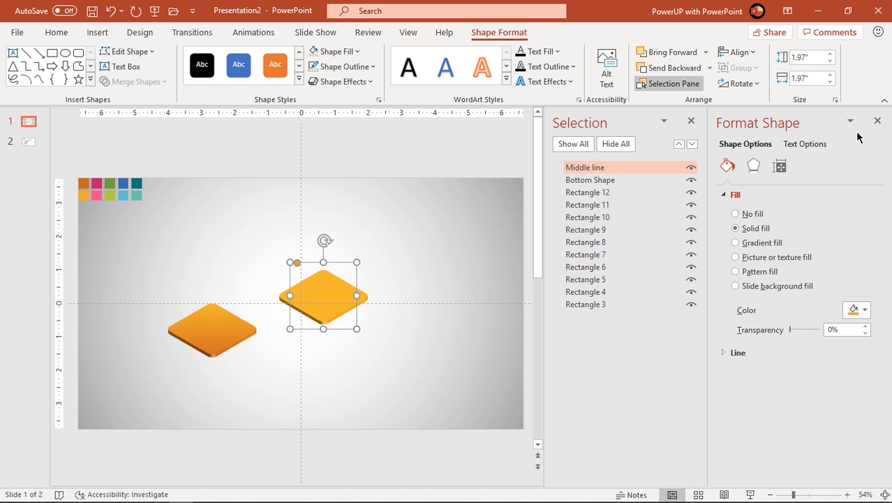
pyautogui.click(877, 122)
# Flatten the copy to 0 pt 3-D depth and align it exactly over Bottom Shape.
pyautogui.click(343, 82)
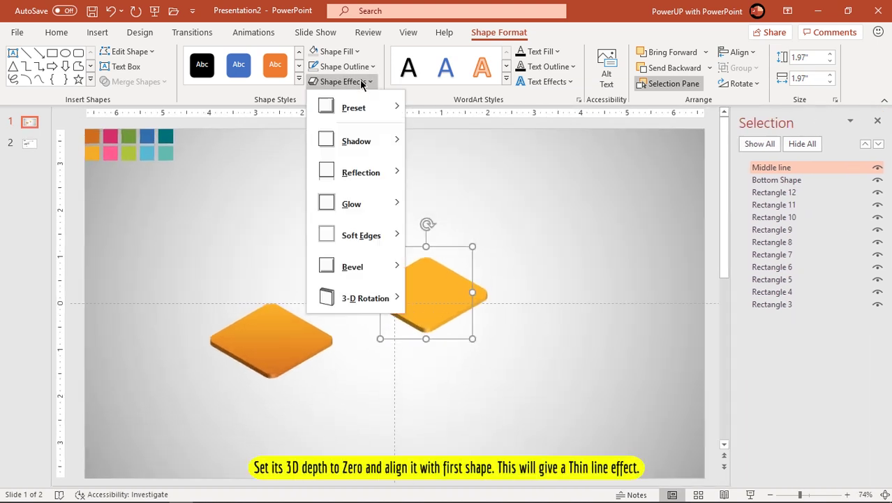
pyautogui.moveTo(349, 299)
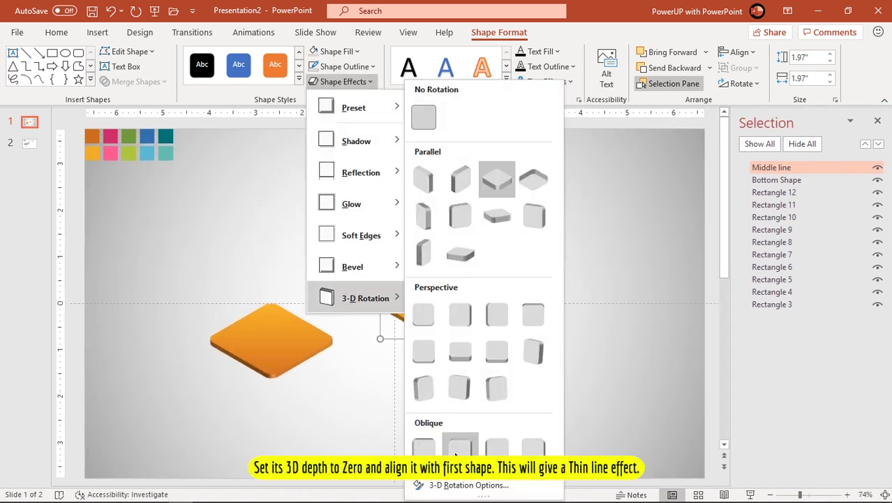
pyautogui.click(457, 487)
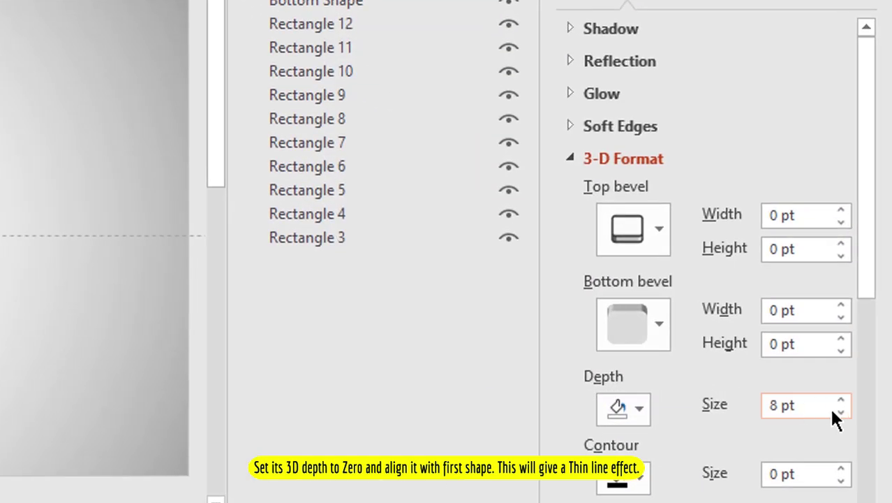
pyautogui.moveTo(840, 412); pyautogui.dragTo(840, 412)
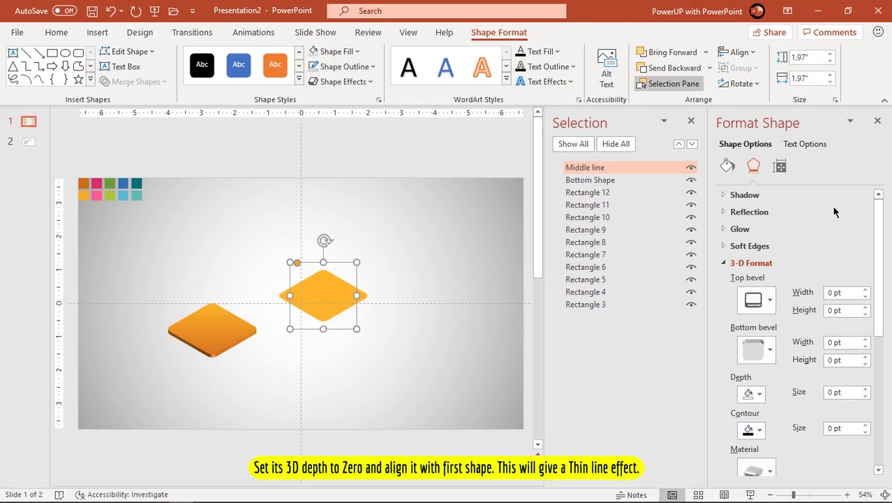
pyautogui.click(877, 121)
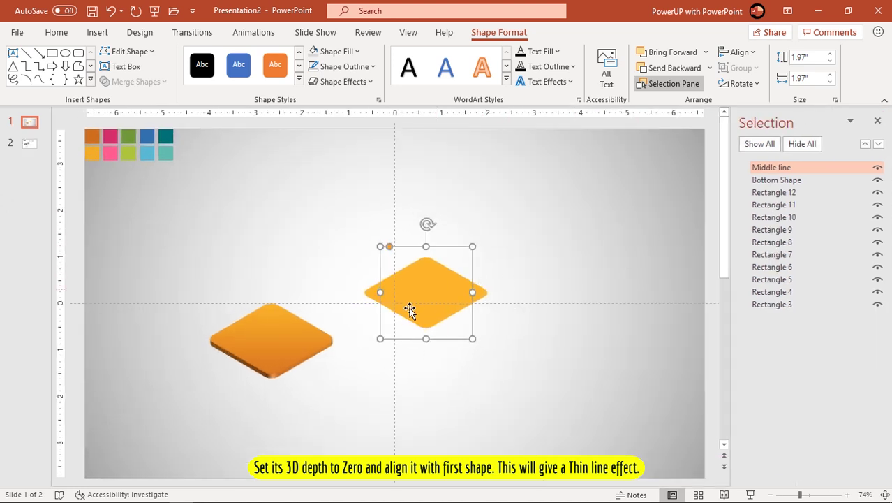
pyautogui.moveTo(427, 294); pyautogui.dragTo(270, 340)
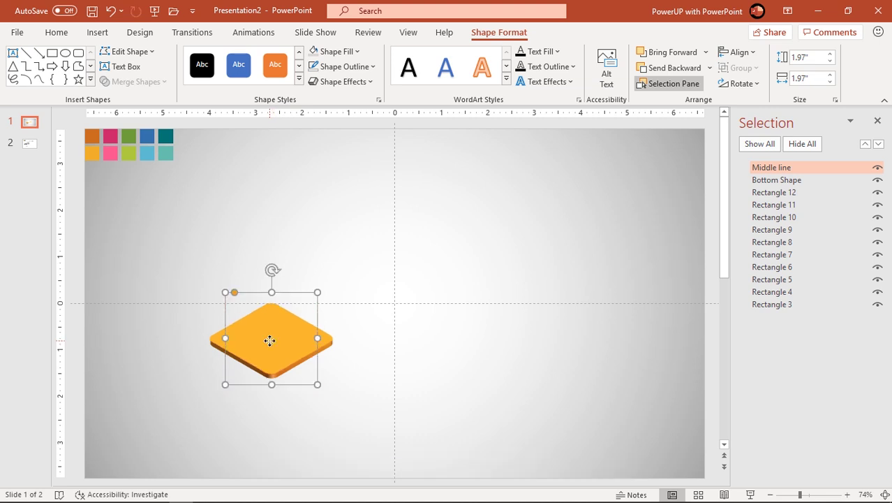
pyautogui.hotkey('ctrl', 'Up')
# Duplicate Bottom Shape and stack the copy over the original, nudged slightly upward.
pyautogui.click(370, 341)
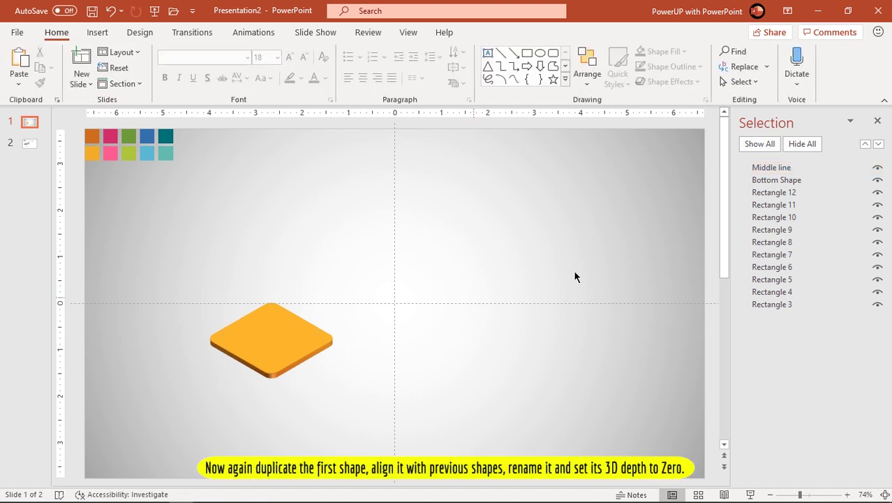
pyautogui.click(780, 183)
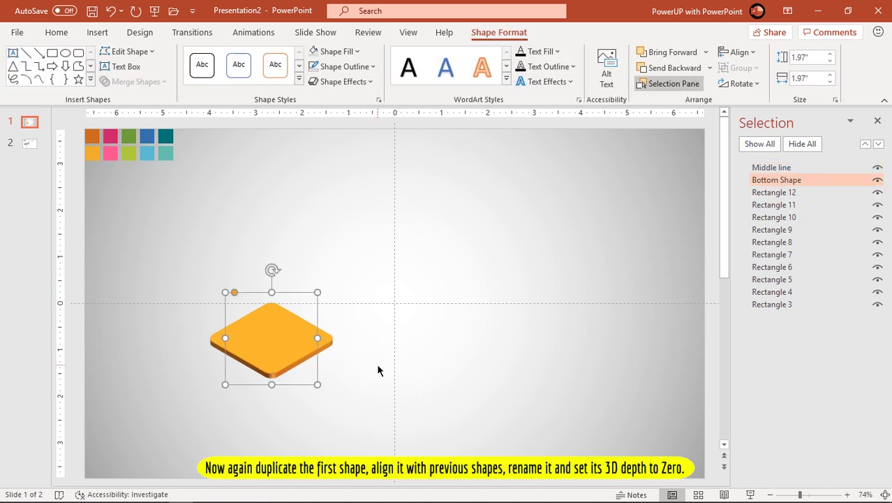
pyautogui.hotkey('ctrl', 'd')
pyautogui.moveTo(288, 363)
pyautogui.mouseDown()
pyautogui.moveTo(453, 324)
pyautogui.moveTo(286, 343)
pyautogui.mouseUp()
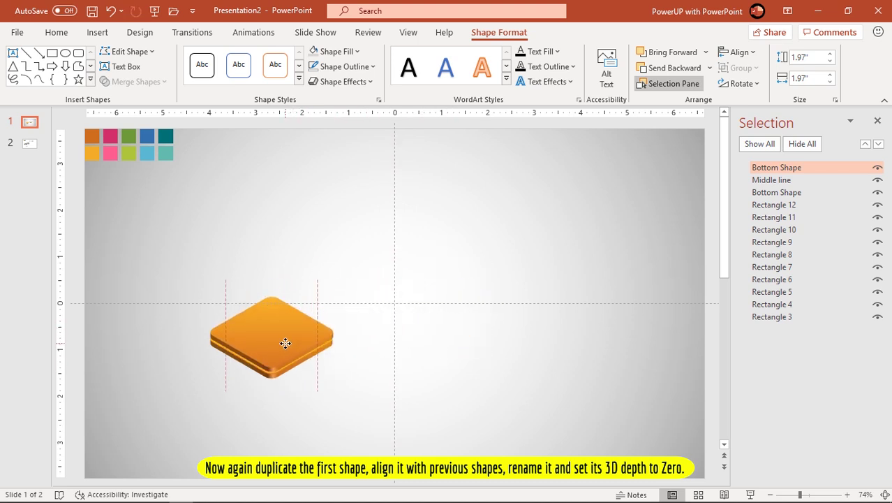
pyautogui.moveTo(286, 343); pyautogui.dragTo(285, 344)
pyautogui.hotkey('ctrl', 'Up')
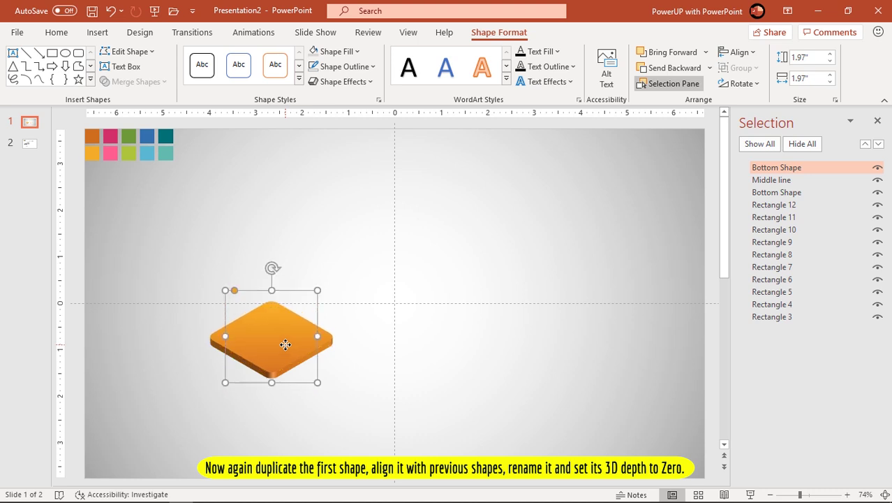
pyautogui.hotkey('ctrl', 'Up')
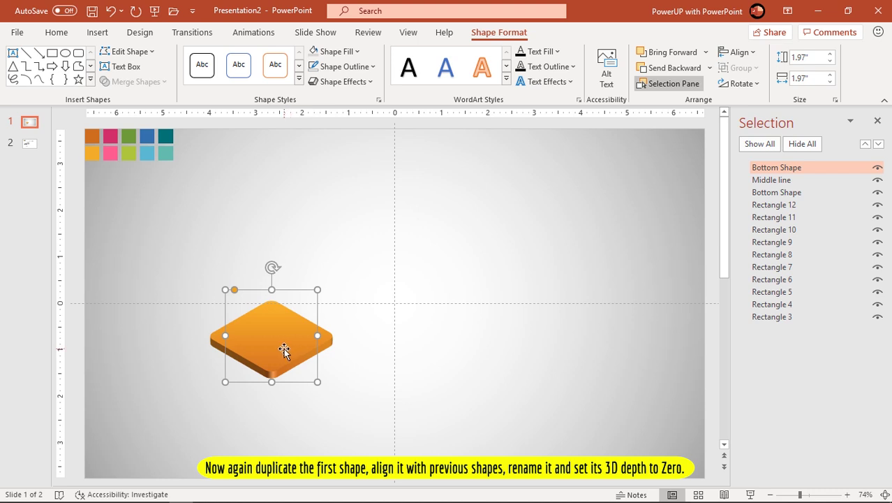
# Rename the copy 'Upper Shape' in the Selection pane.
pyautogui.doubleClick(802, 168)
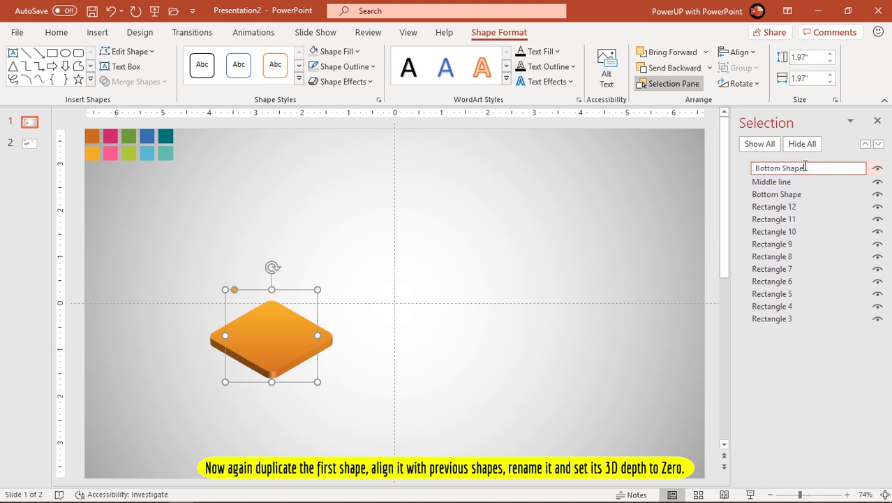
pyautogui.moveTo(780, 167); pyautogui.dragTo(747, 167)
pyautogui.press('BackSpace')
pyautogui.write('Upper')
pyautogui.press('Return')
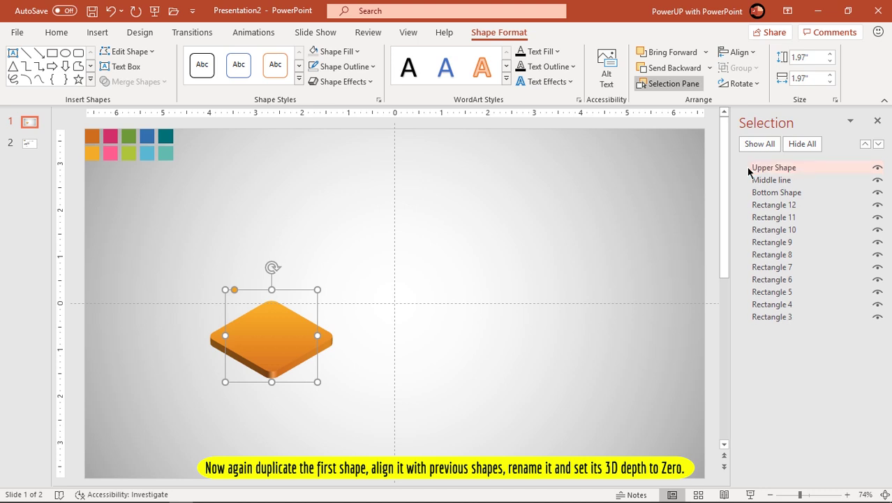
# Fine-tune Upper Shape's position so it sits just above the other diamonds.
pyautogui.click(296, 330)
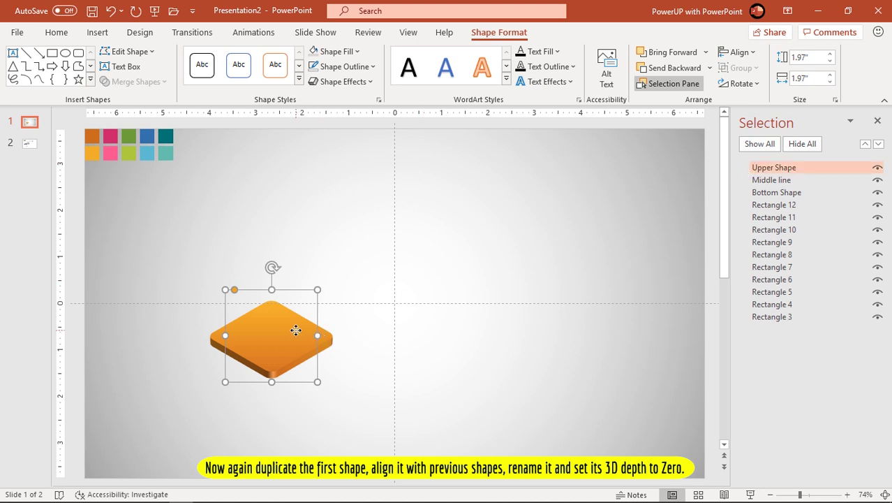
pyautogui.moveTo(296, 330); pyautogui.dragTo(287, 320)
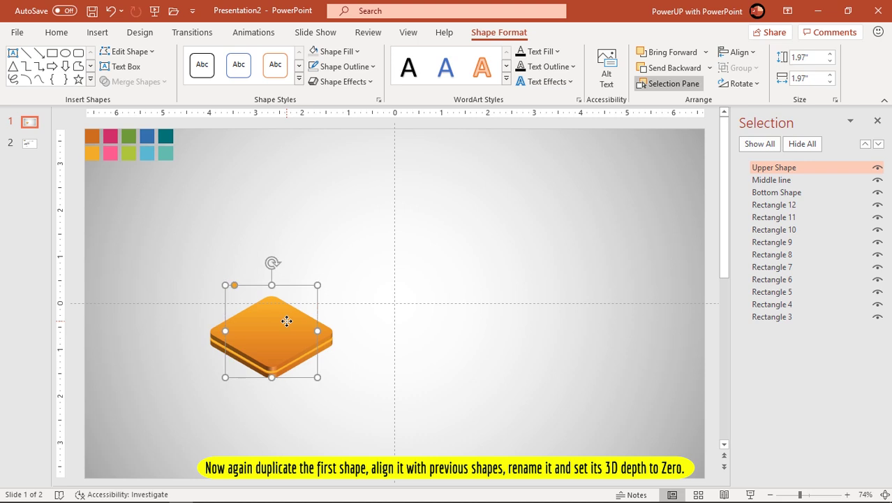
pyautogui.hotkey('ctrl', 'Down')
pyautogui.hotkey('ctrl', 'Down')
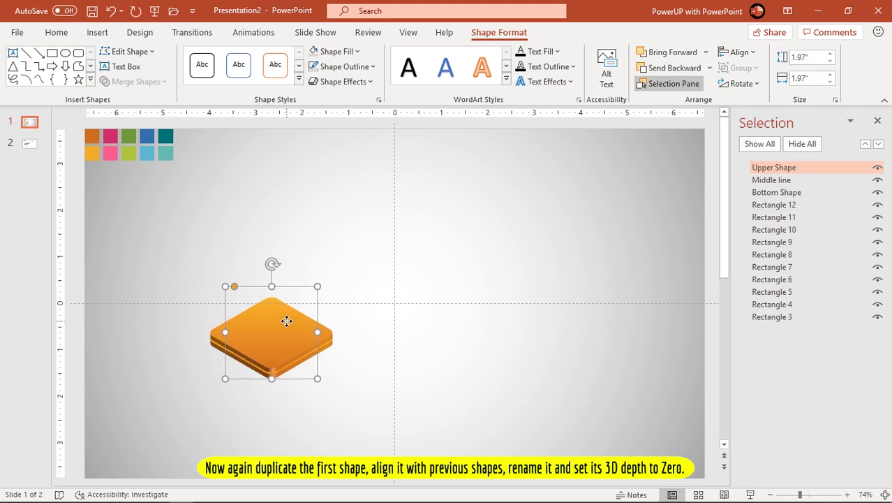
pyautogui.click(354, 359)
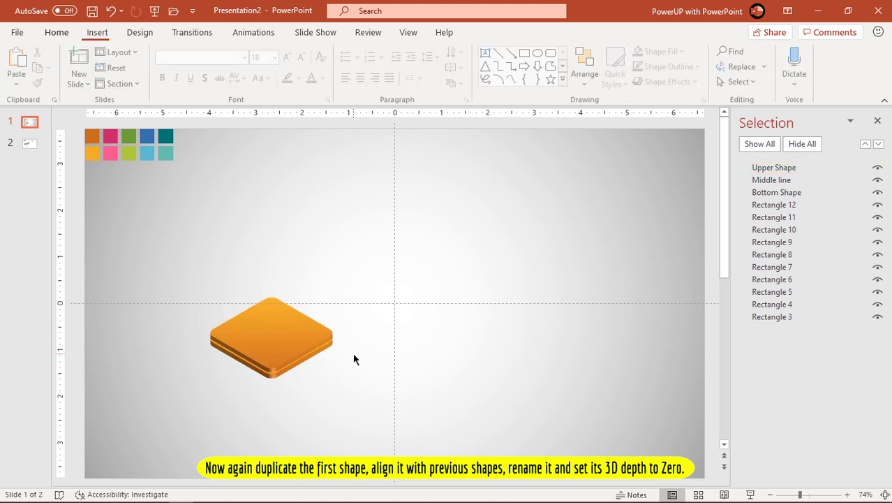
# Set Upper Shape's 3-D depth size to 0 pt.
pyautogui.click(291, 340)
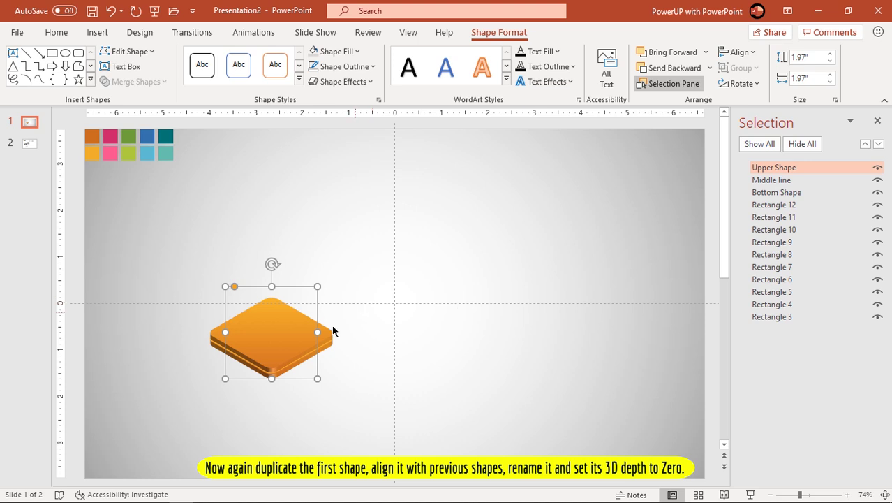
pyautogui.click(343, 81)
pyautogui.moveTo(363, 299)
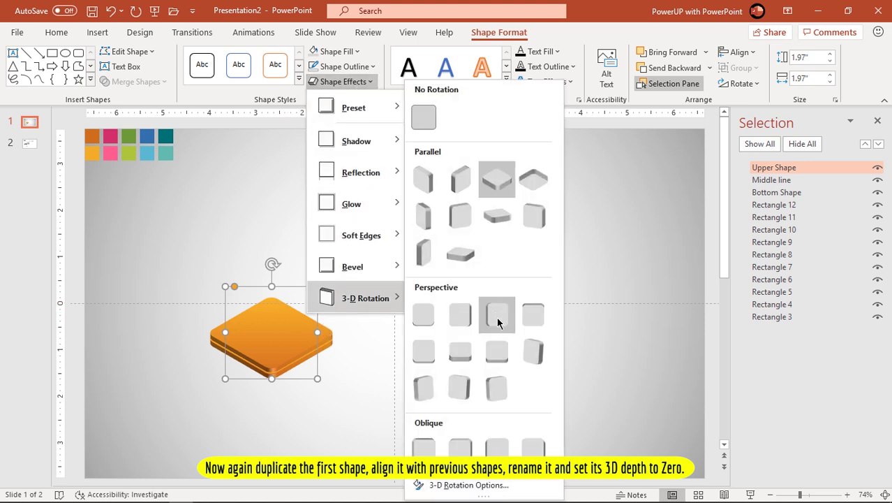
pyautogui.click(461, 485)
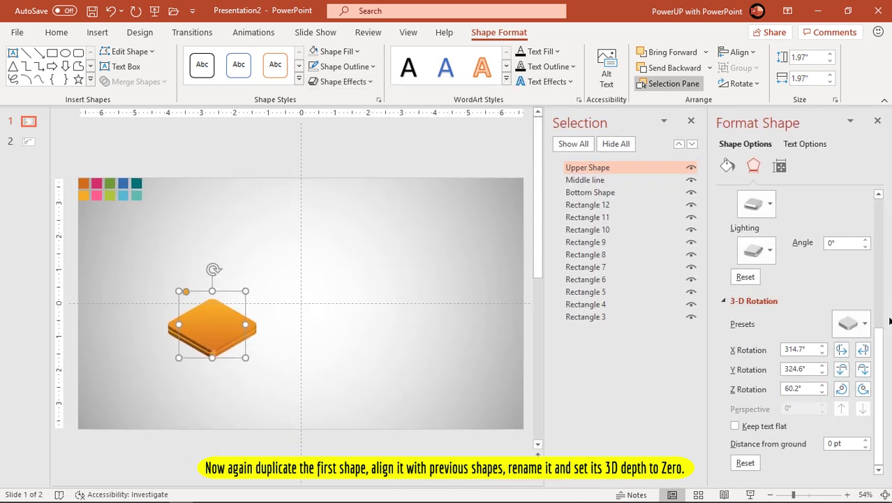
pyautogui.moveTo(881, 345); pyautogui.dragTo(882, 252)
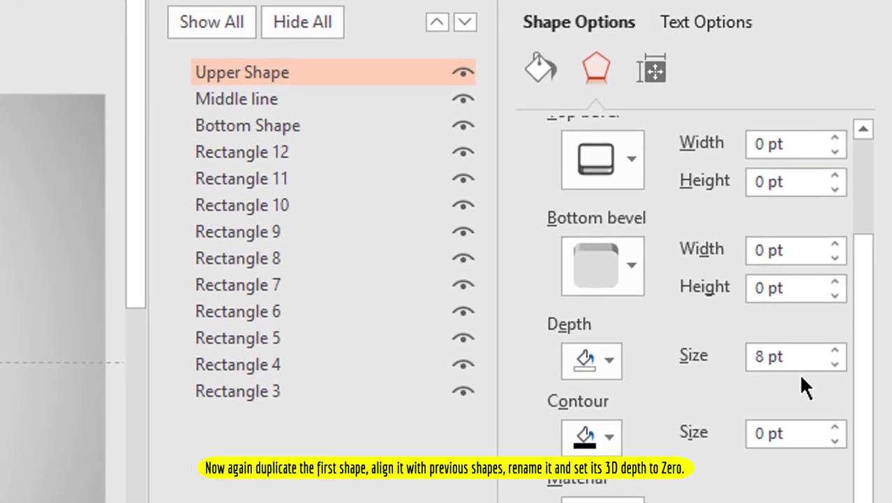
pyautogui.click(776, 366)
pyautogui.write('0')
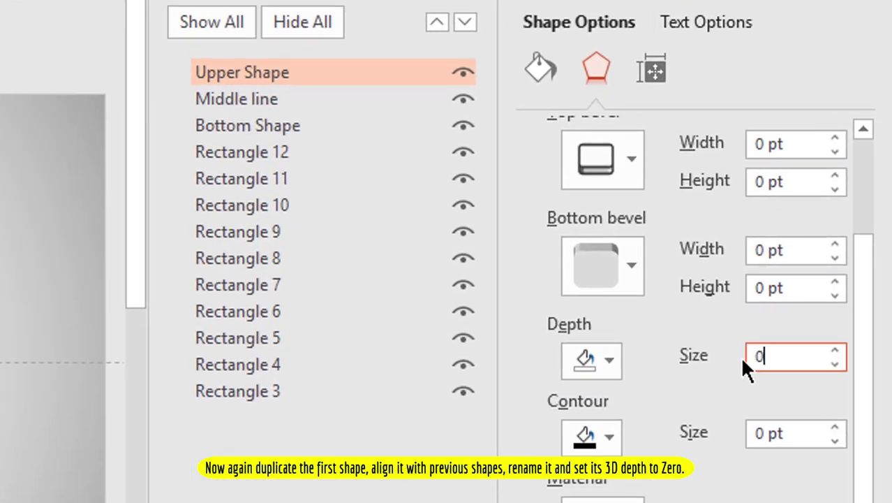
pyautogui.press('Return')
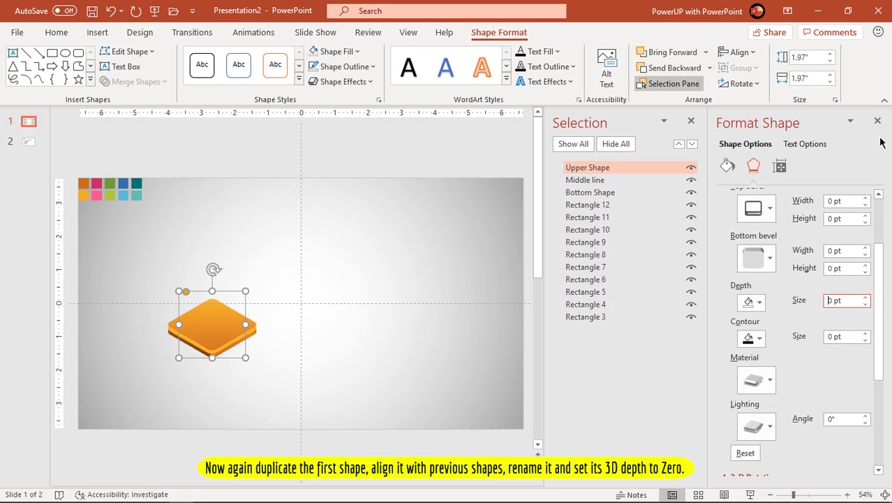
pyautogui.click(878, 121)
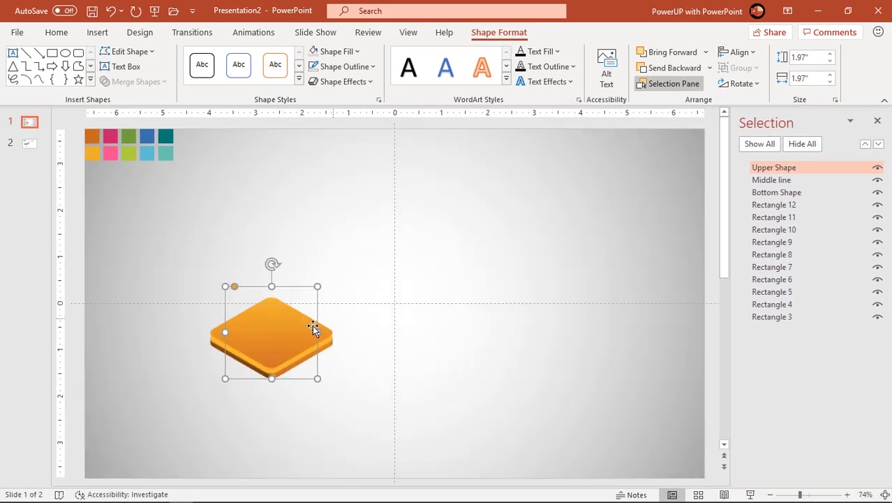
# Raise Upper Shape slightly so the Middle line shows as a thin band beneath.
pyautogui.moveTo(276, 343); pyautogui.dragTo(276, 348)
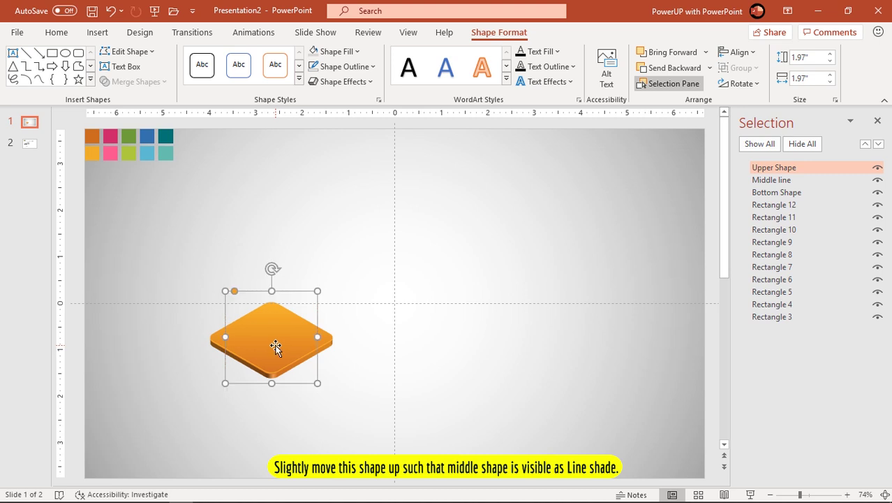
pyautogui.scroll(5, 277, 349)
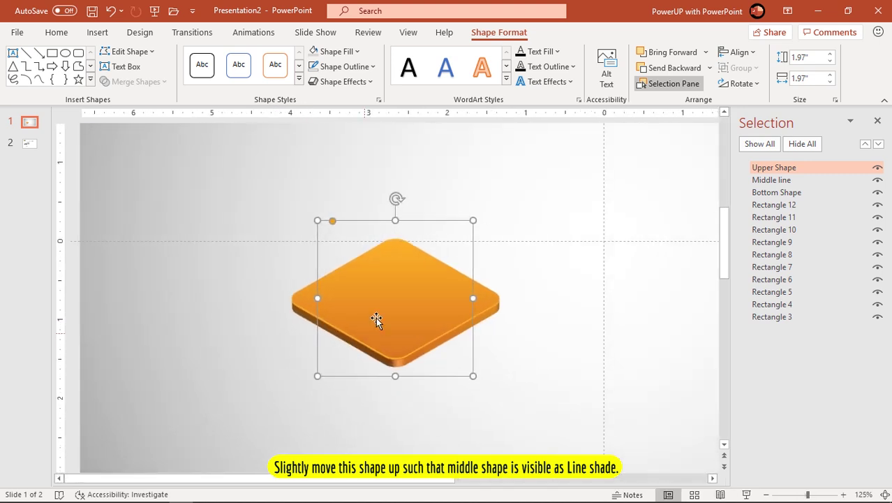
pyautogui.moveTo(382, 310); pyautogui.dragTo(381, 309)
pyautogui.hotkey('ctrl', 'Up')
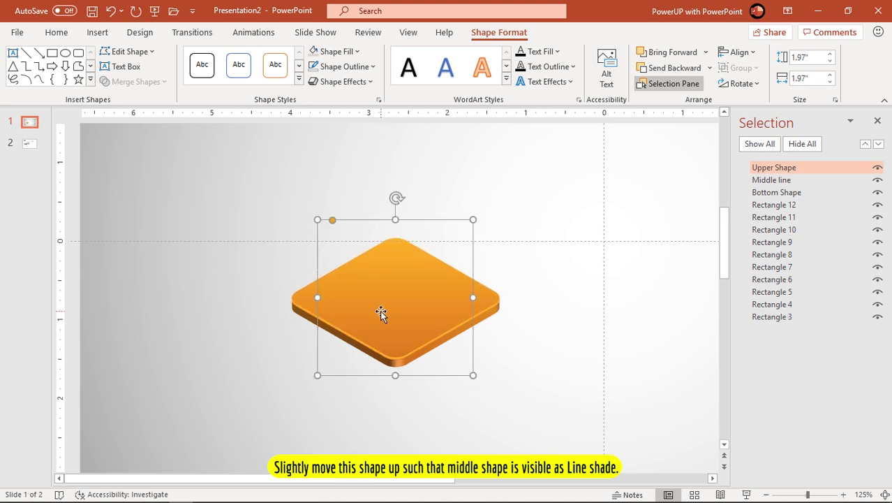
pyautogui.scroll(-2, 383, 314)
pyautogui.scroll(-2, 384, 315)
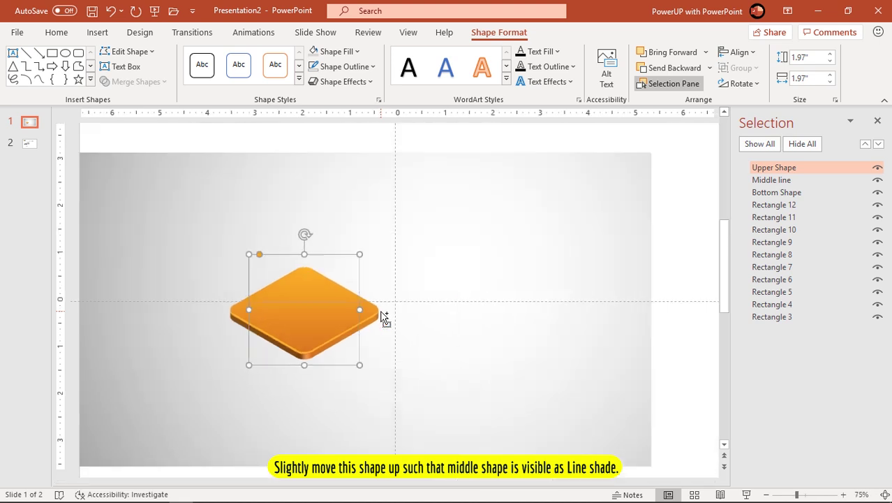
pyautogui.scroll(-1, 384, 315)
pyautogui.click(357, 358)
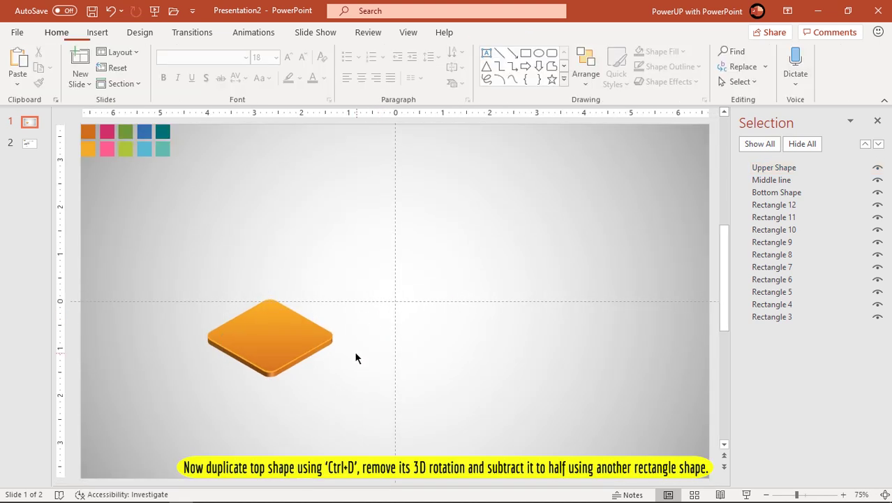
# Duplicate the upper diamond, move the copy to the upper right, and remove its 3-D rotation.
pyautogui.click(278, 331)
pyautogui.hotkey('ctrl', 'd')
pyautogui.moveTo(278, 332); pyautogui.dragTo(494, 269)
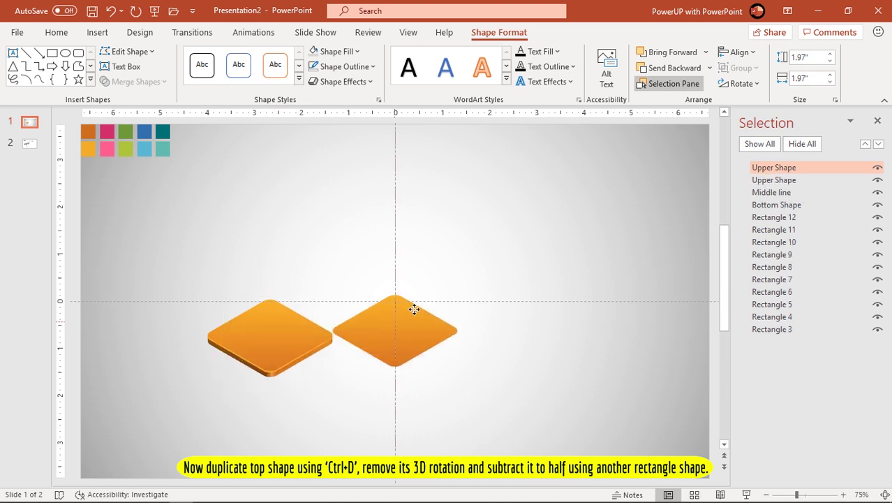
pyautogui.click(373, 82)
pyautogui.moveTo(359, 298)
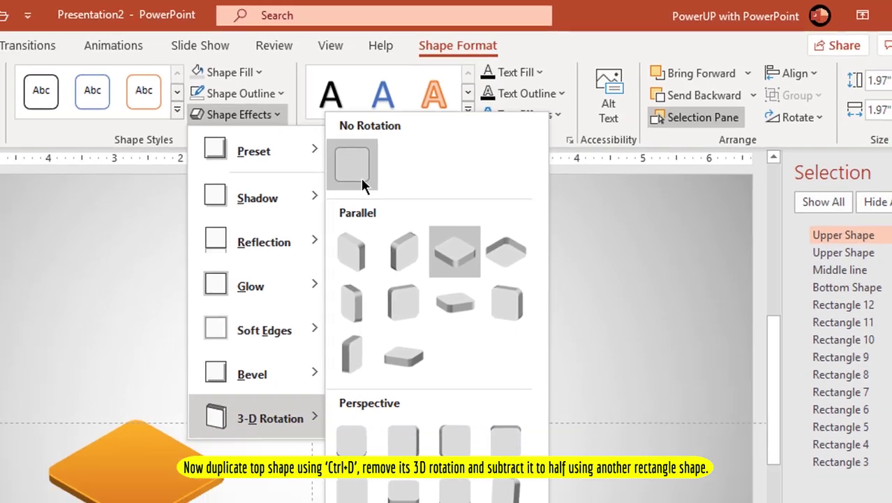
pyautogui.click(343, 200)
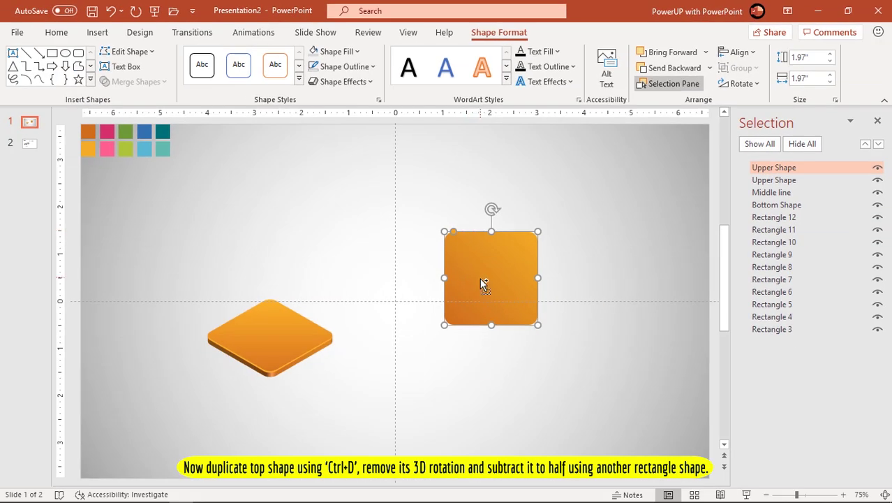
# Subtract an overlapping taller rectangle from the flat copy, leaving only its right half.
pyautogui.hotkey('ctrl', 'd')
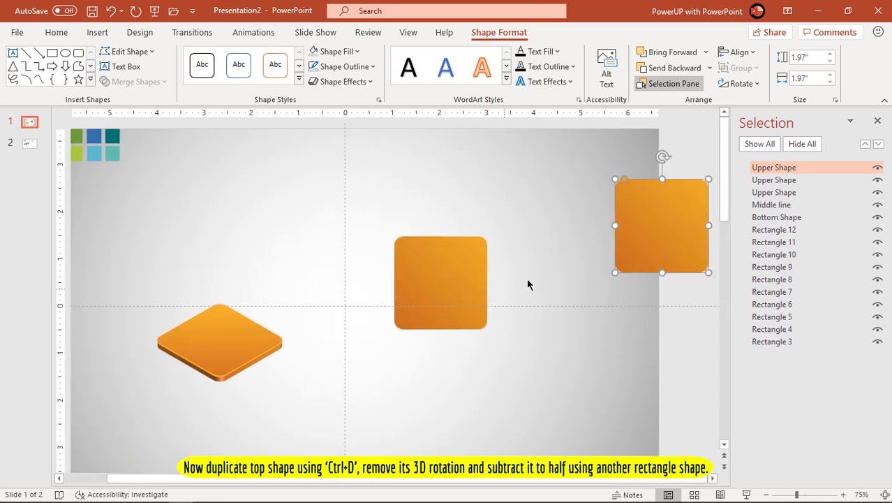
pyautogui.moveTo(655, 228)
pyautogui.mouseDown()
pyautogui.moveTo(382, 260)
pyautogui.moveTo(394, 257)
pyautogui.mouseUp()
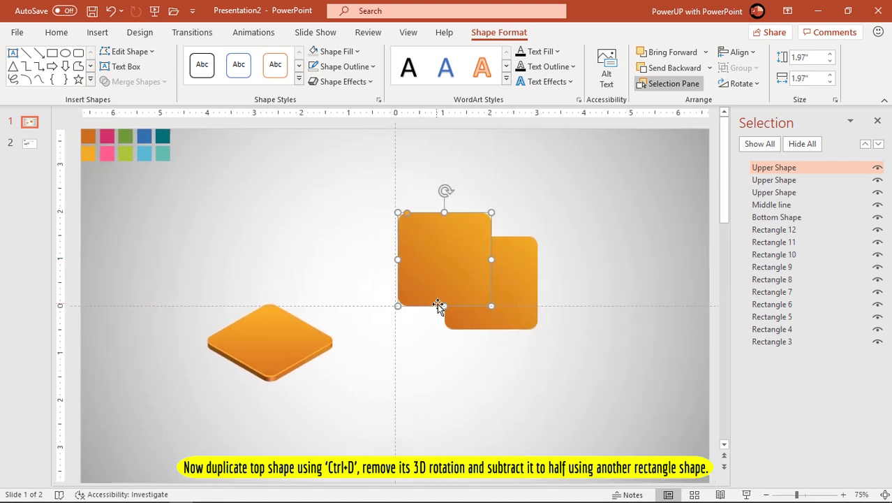
pyautogui.moveTo(444, 306); pyautogui.dragTo(445, 385)
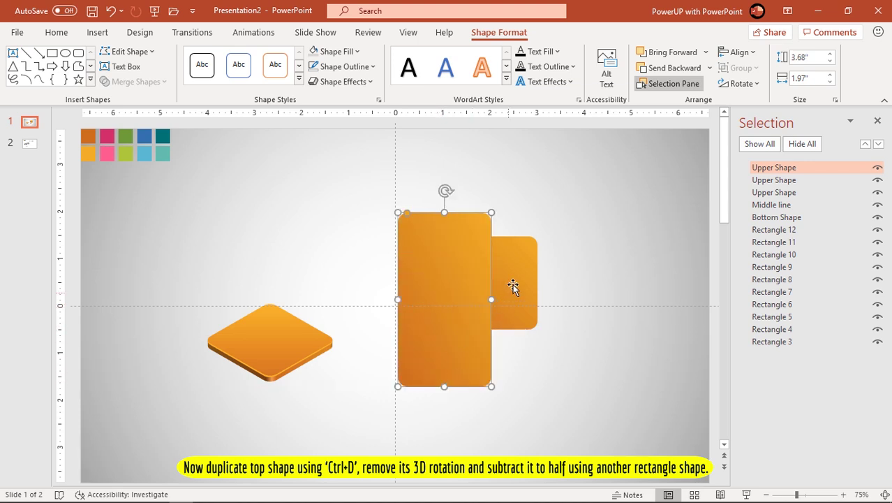
pyautogui.click(510, 287)
pyautogui.keyDown('shift'); pyautogui.click(419, 255); pyautogui.keyUp('shift')
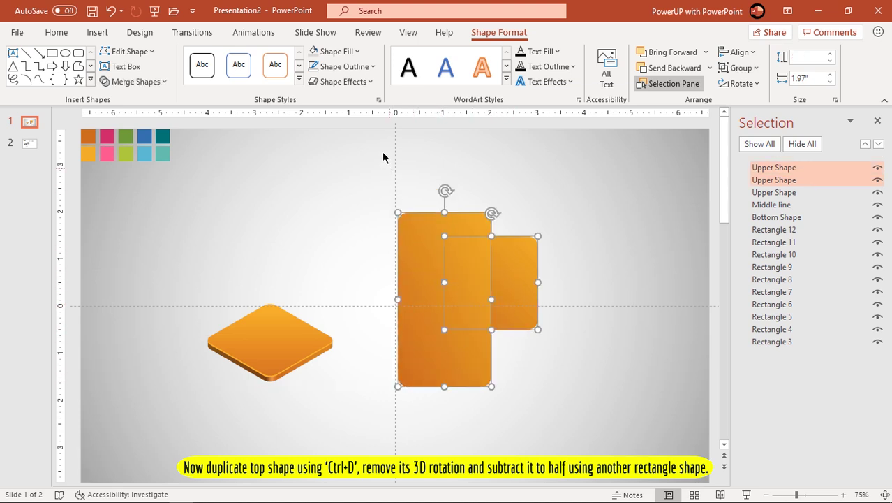
pyautogui.click(144, 85)
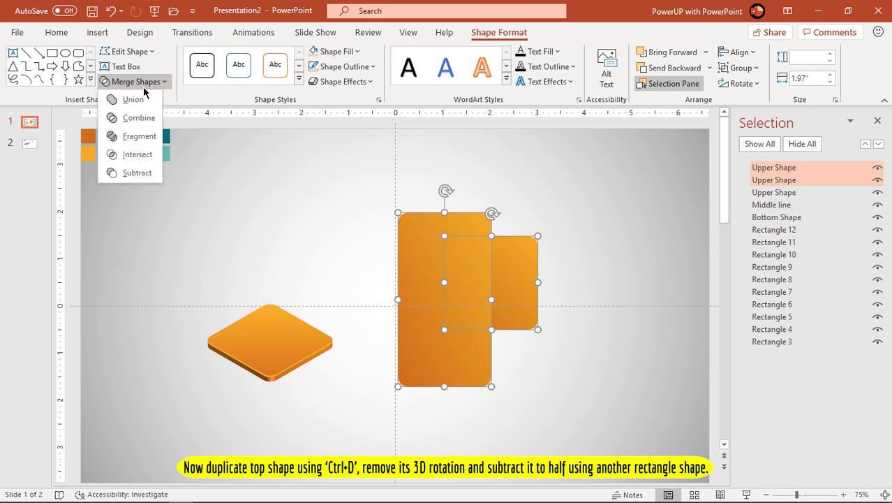
pyautogui.click(139, 173)
pyautogui.click(140, 173)
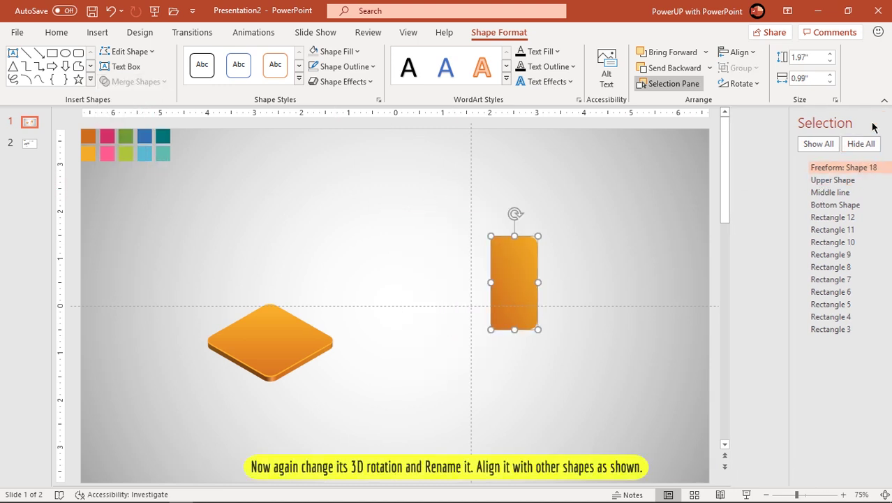
pyautogui.click(877, 122)
# Give the half piece the parallel isometric 3-D rotation preset.
pyautogui.click(345, 81)
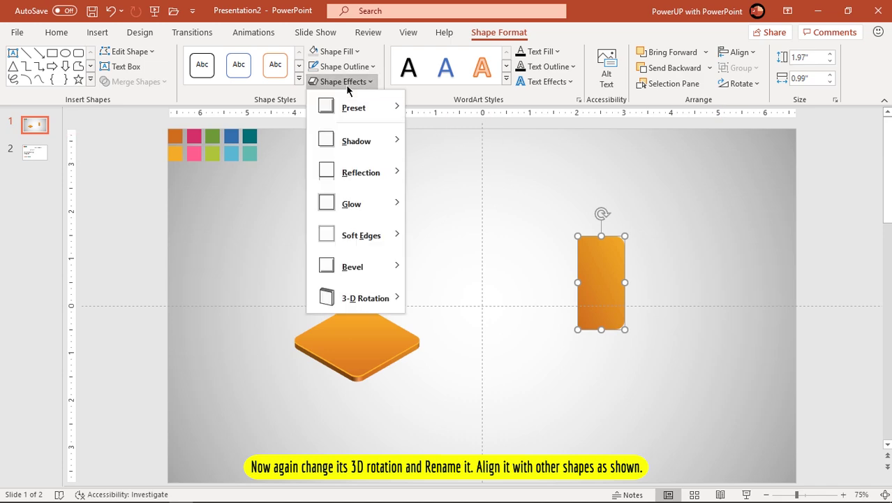
pyautogui.moveTo(349, 300)
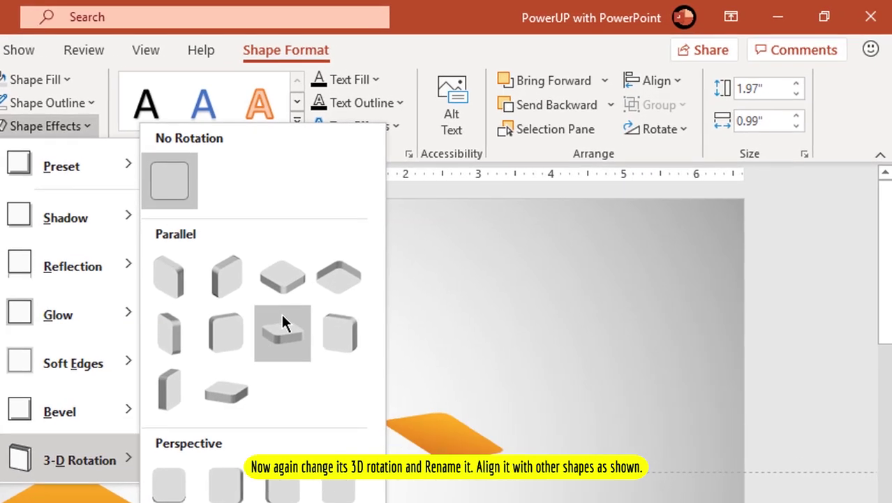
pyautogui.click(282, 293)
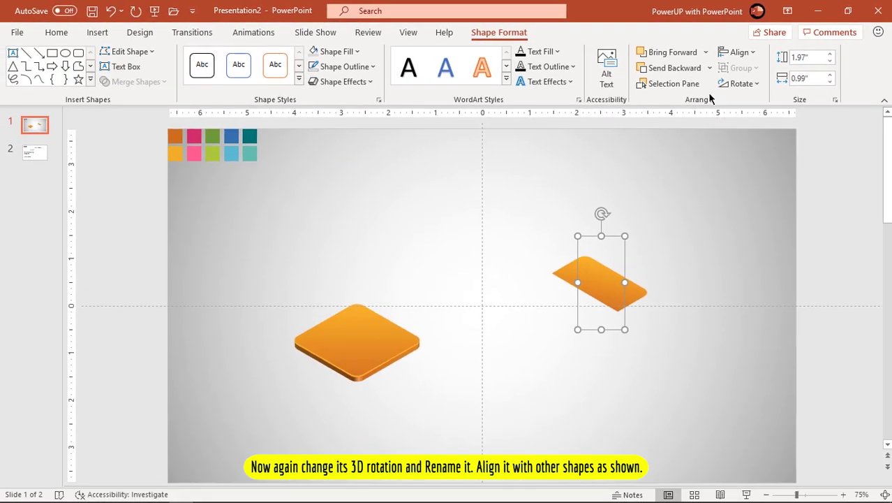
# Rename Freeform: Shape 18 to 'Shade' and drag it onto the orange tile's top face.
pyautogui.click(690, 85)
pyautogui.doubleClick(805, 168)
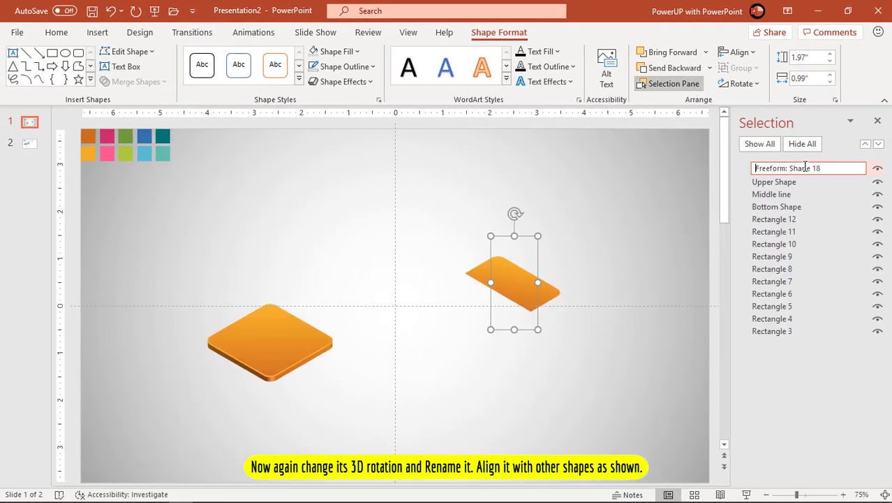
pyautogui.moveTo(820, 167); pyautogui.dragTo(748, 168)
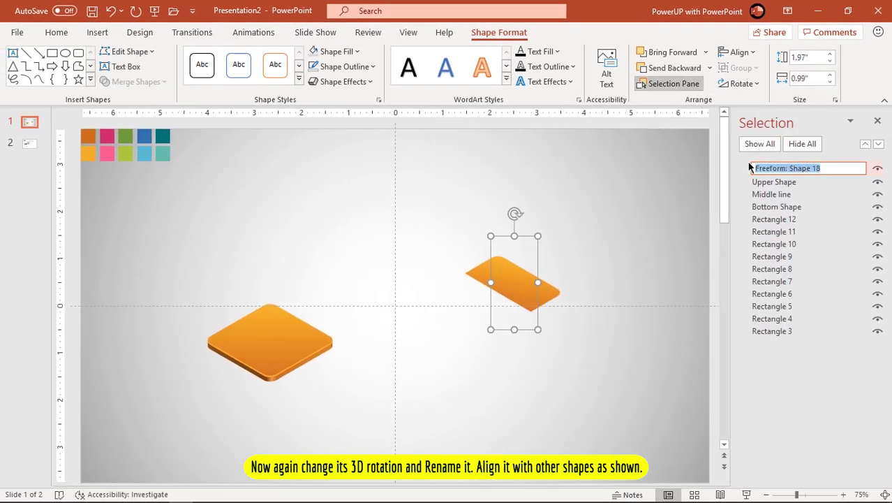
pyautogui.write('Shade')
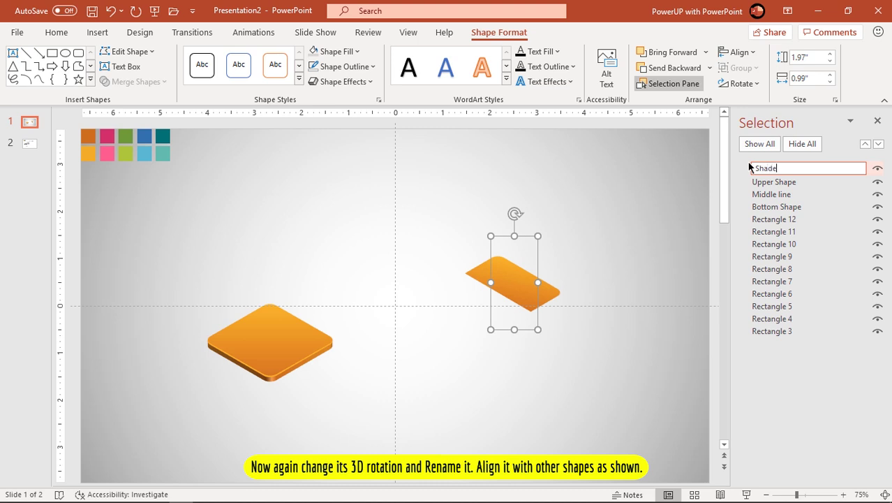
pyautogui.press('Return')
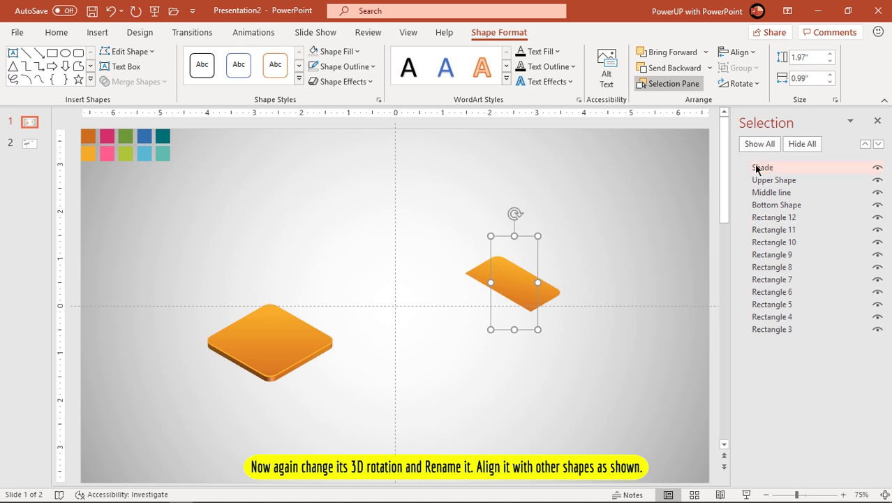
pyautogui.moveTo(524, 279); pyautogui.dragTo(294, 330)
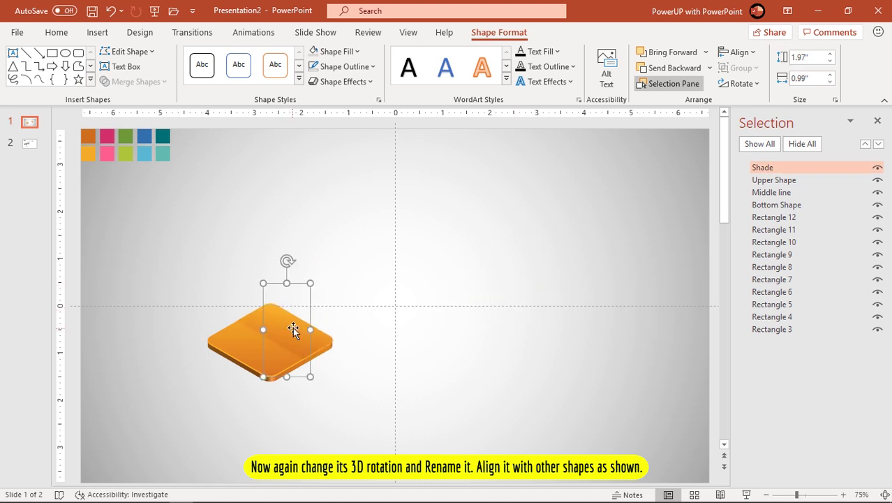
pyautogui.click(878, 121)
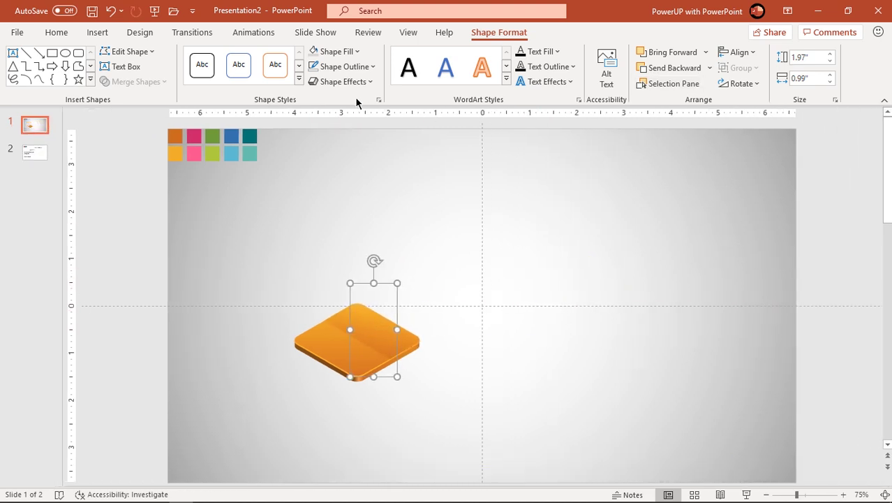
# Give Shade a 200° gradient whose first stop is 100% transparent at position 8%.
pyautogui.rightClick(377, 322)
pyautogui.click(411, 292)
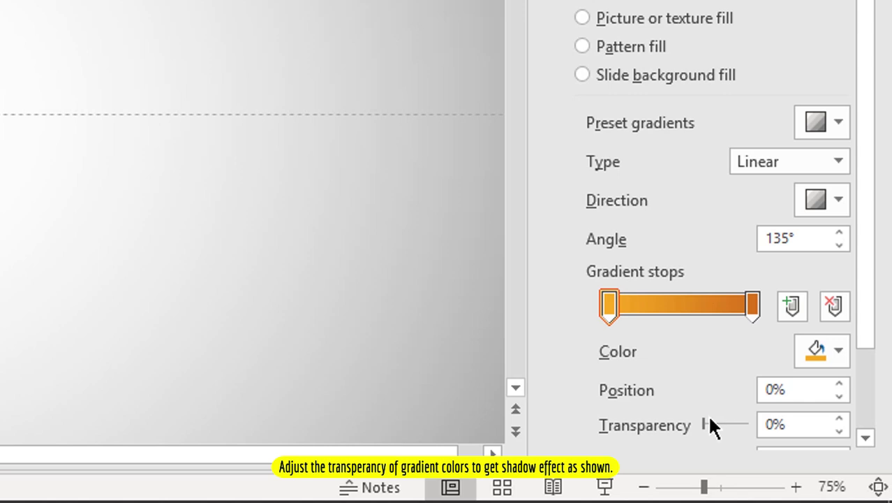
pyautogui.moveTo(704, 418); pyautogui.dragTo(757, 410)
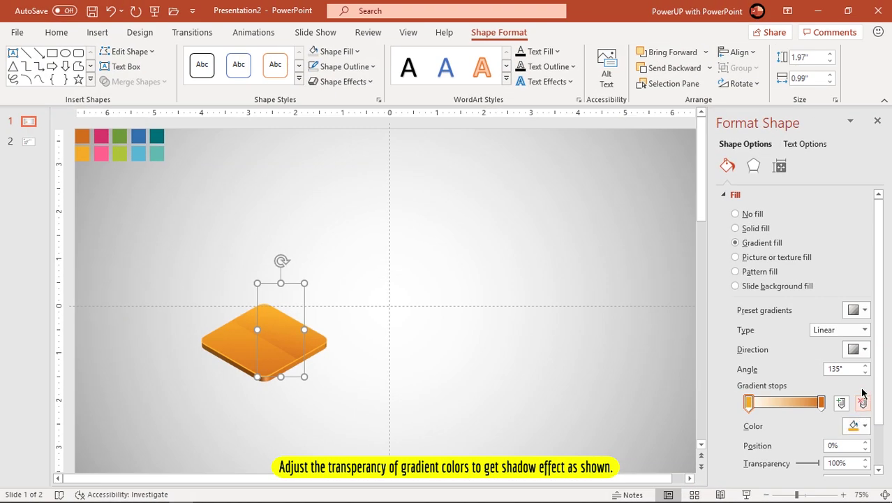
pyautogui.click(866, 367)
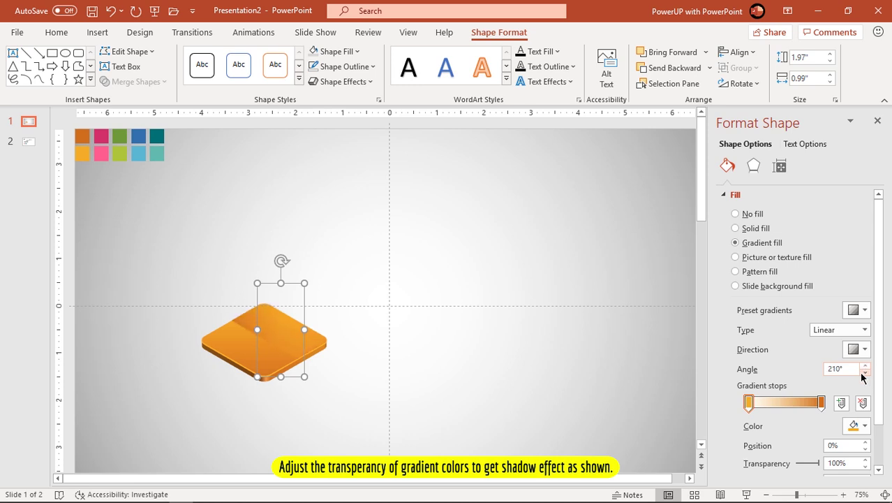
pyautogui.click(865, 372)
pyautogui.moveTo(750, 403); pyautogui.dragTo(755, 403)
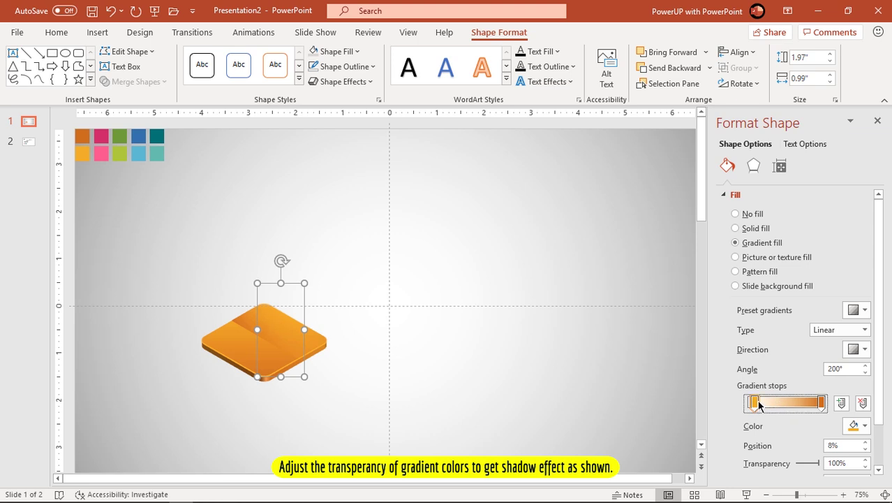
pyautogui.click(877, 122)
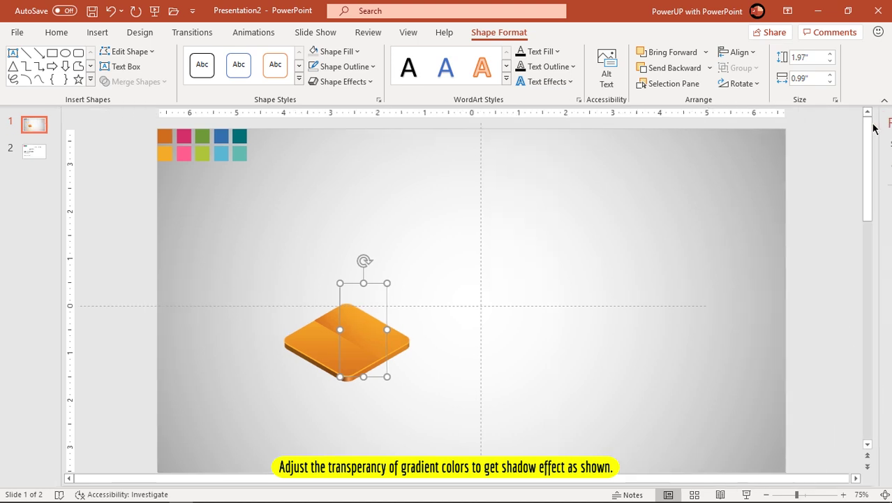
# Deselect and reselect the tile and Shade piece to preview the soft shadow.
pyautogui.click(431, 415)
pyautogui.click(358, 358)
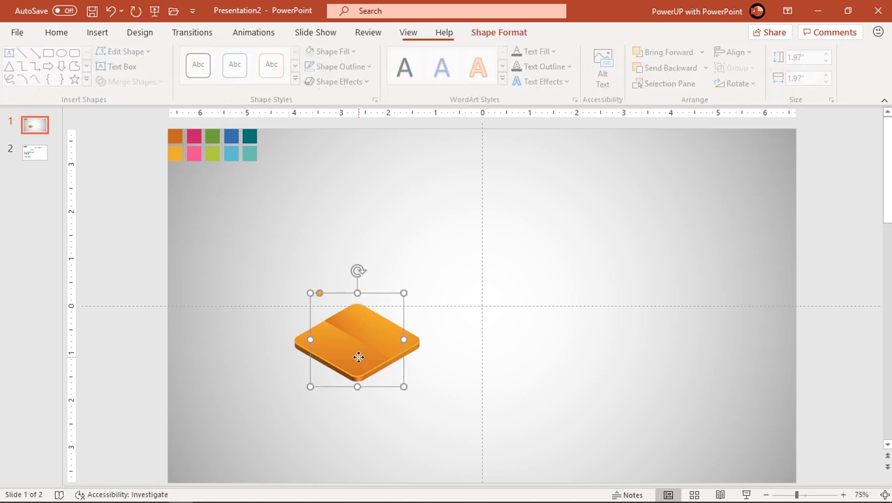
pyautogui.scroll(5, 358, 358)
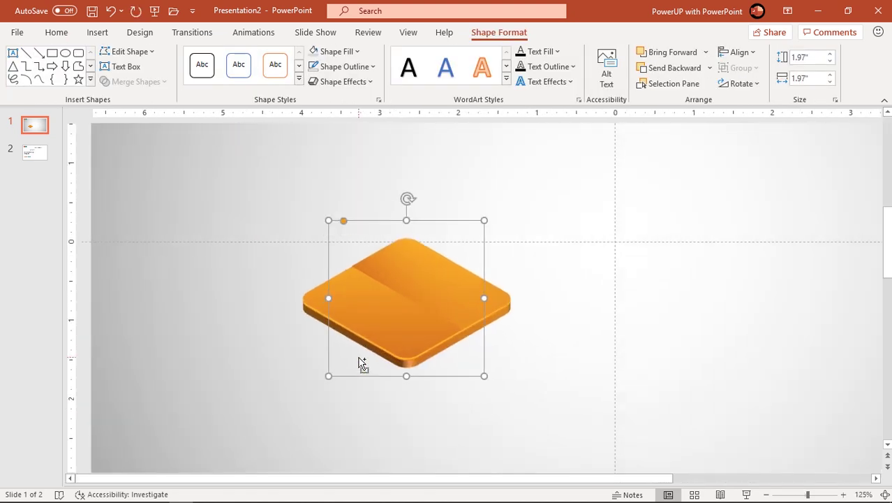
pyautogui.click(409, 282)
pyautogui.click(428, 277)
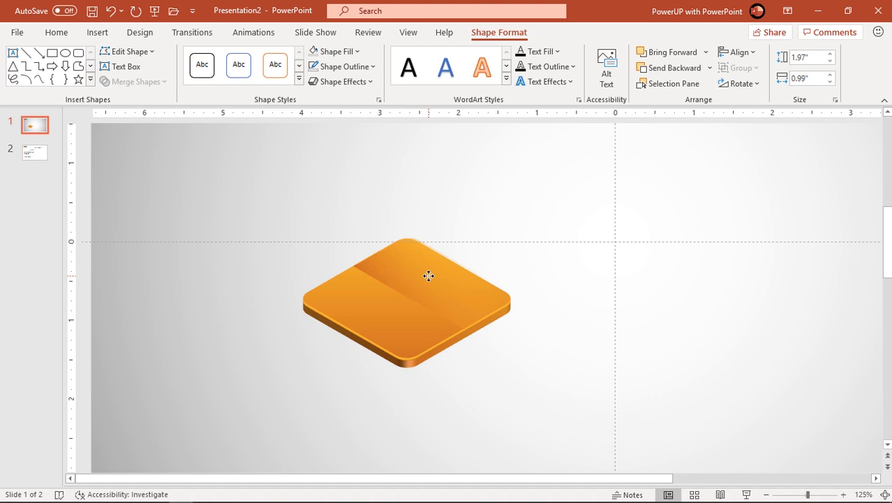
# Marquee-select all of the orange tile's shapes and group them.
pyautogui.click(557, 402)
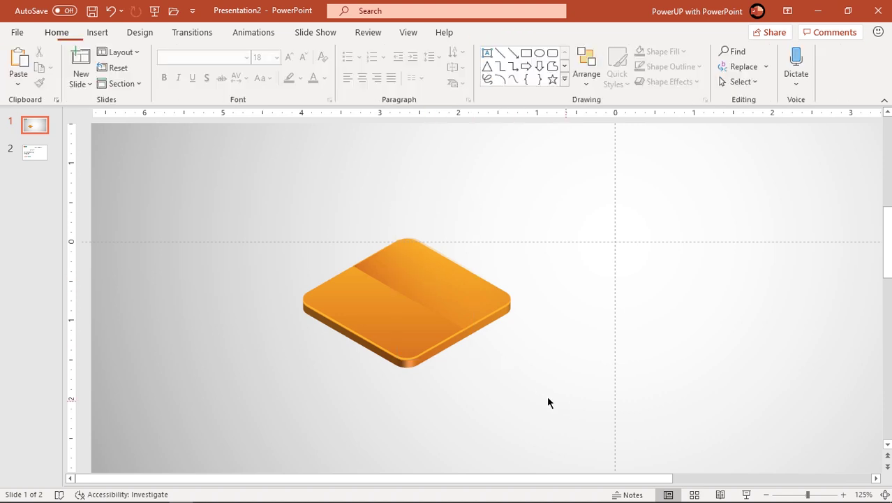
pyautogui.scroll(-2, 533, 390)
pyautogui.scroll(-2, 532, 390)
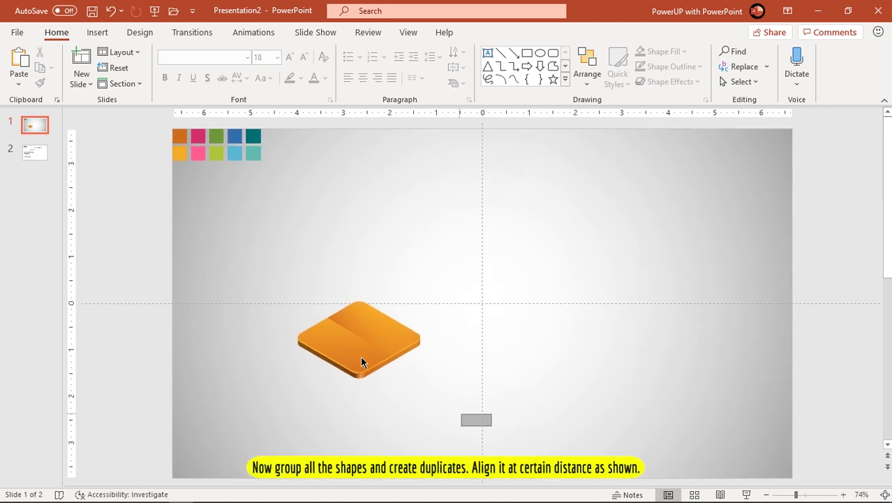
pyautogui.moveTo(361, 362); pyautogui.dragTo(201, 238)
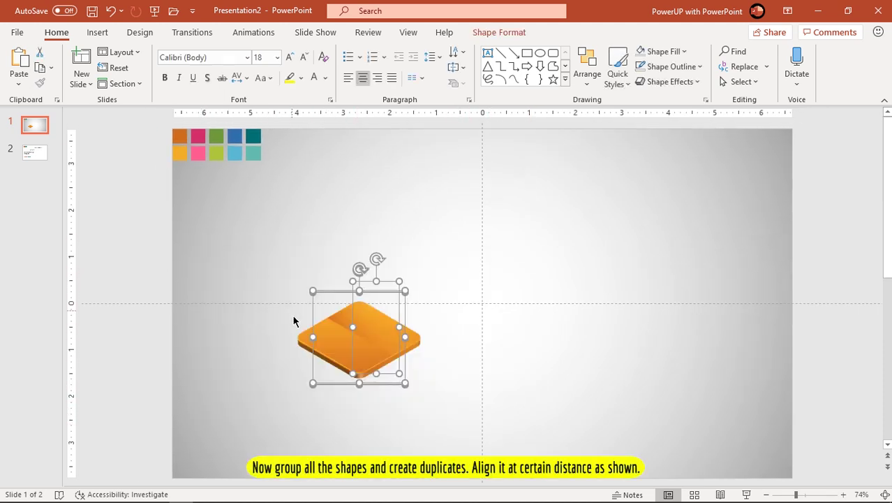
pyautogui.rightClick(336, 337)
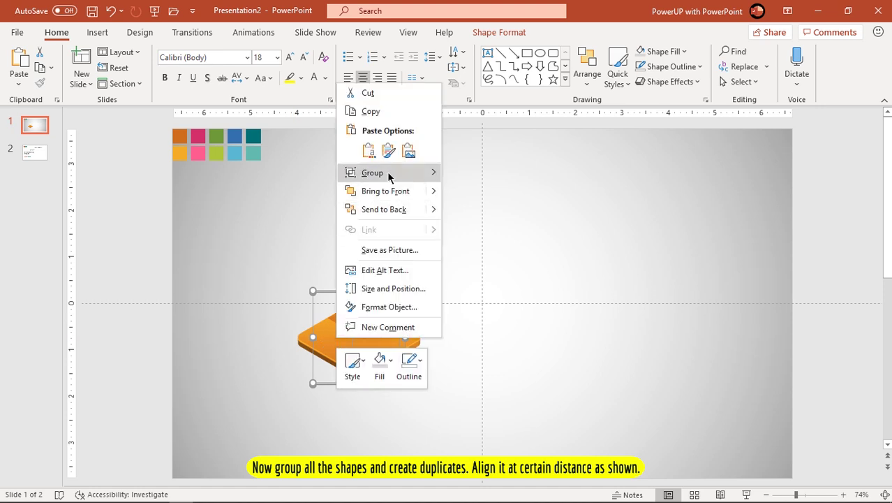
pyautogui.moveTo(388, 176)
pyautogui.click(492, 177)
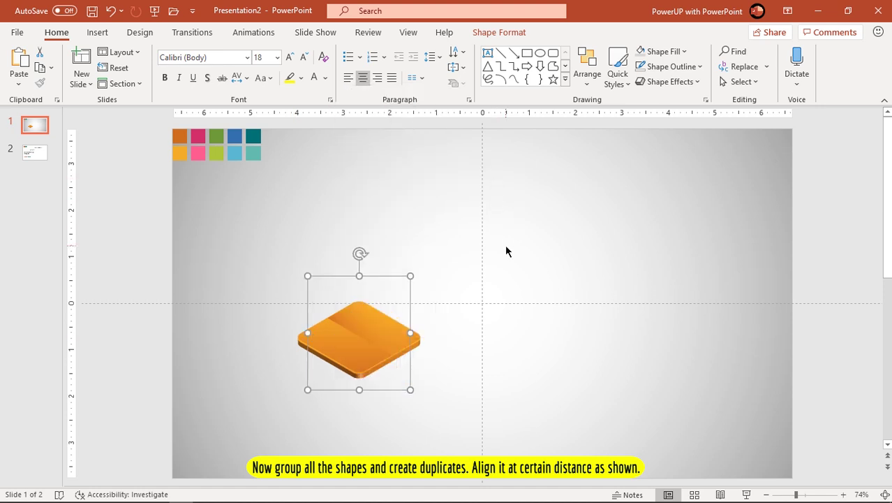
# Ctrl-drag a copy of the tile up and to the right, then ungroup the copy.
pyautogui.moveTo(364, 361)
pyautogui.keyDown('ctrl'); pyautogui.mouseDown()
pyautogui.moveTo(411, 312)
pyautogui.moveTo(391, 318)
pyautogui.mouseUp(); pyautogui.keyUp('ctrl')
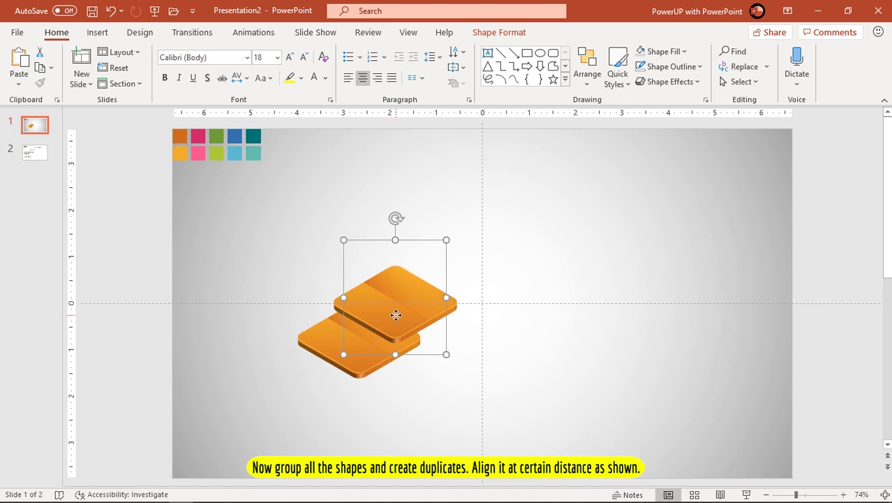
pyautogui.rightClick(396, 315)
pyautogui.moveTo(482, 154)
pyautogui.click(534, 191)
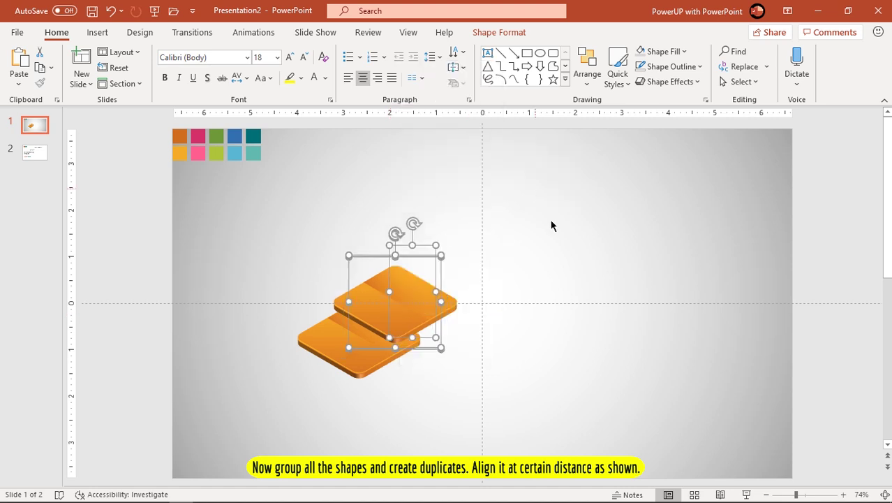
pyautogui.click(576, 322)
# Set both gradient stops of the upper slab's top face to pink with the Eyedropper.
pyautogui.click(412, 332)
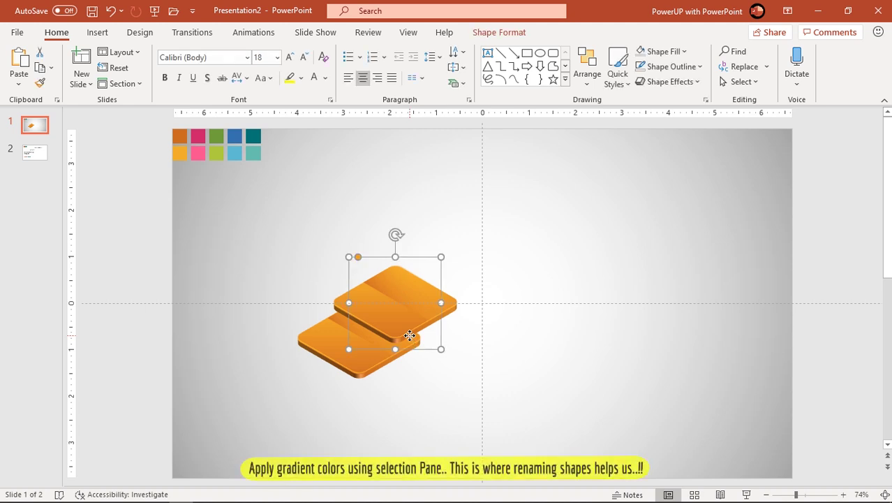
pyautogui.click(512, 33)
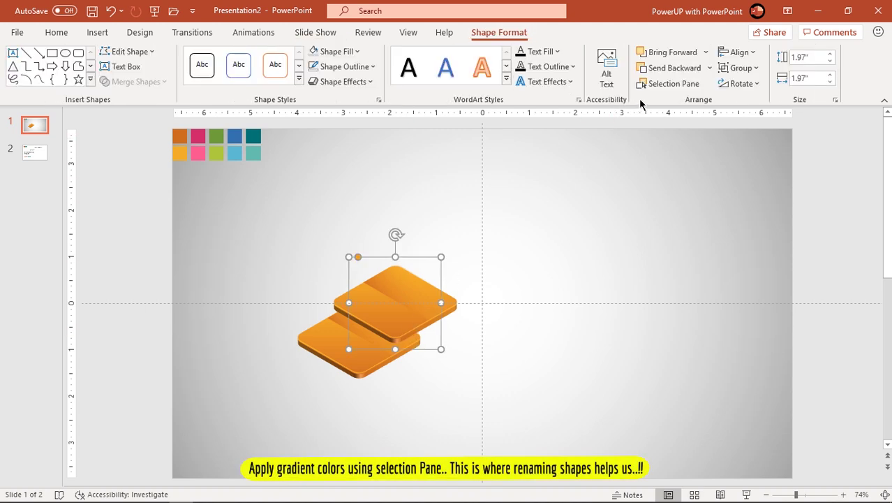
pyautogui.click(659, 85)
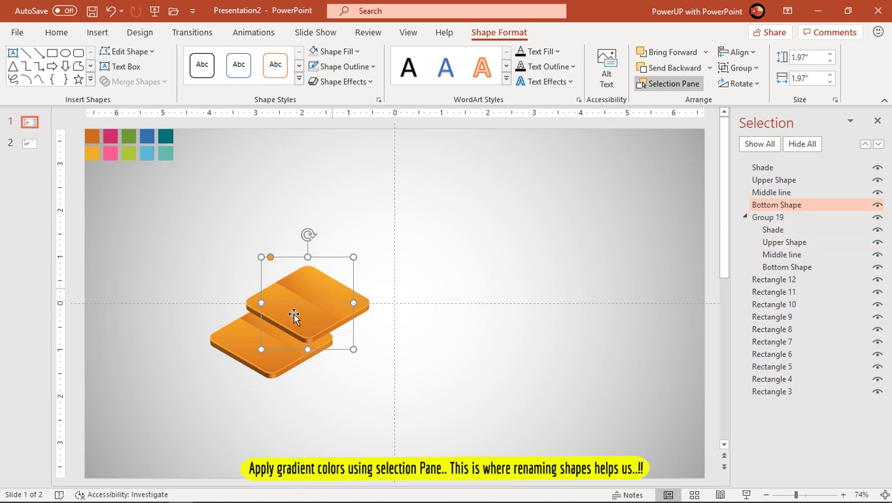
pyautogui.rightClick(293, 319)
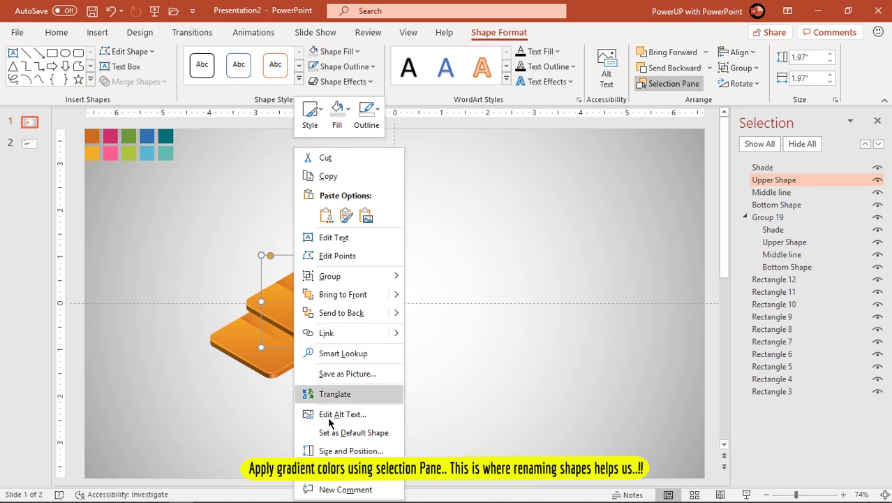
pyautogui.click(346, 469)
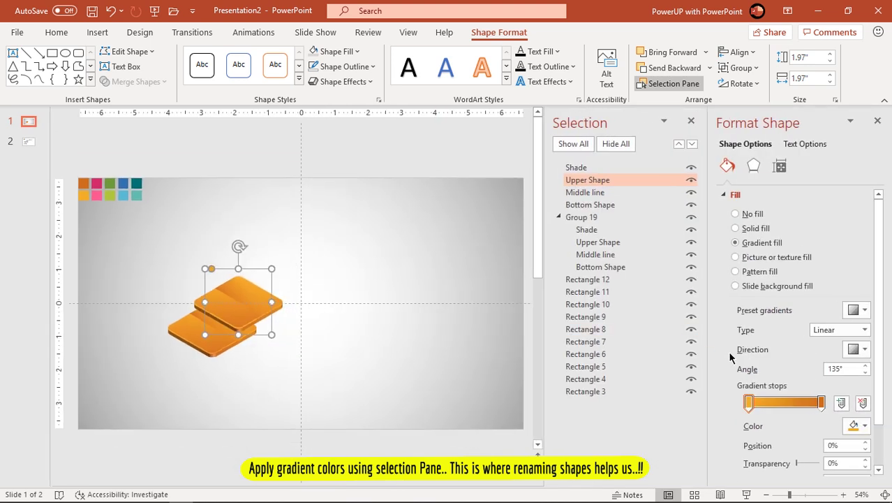
pyautogui.click(821, 403)
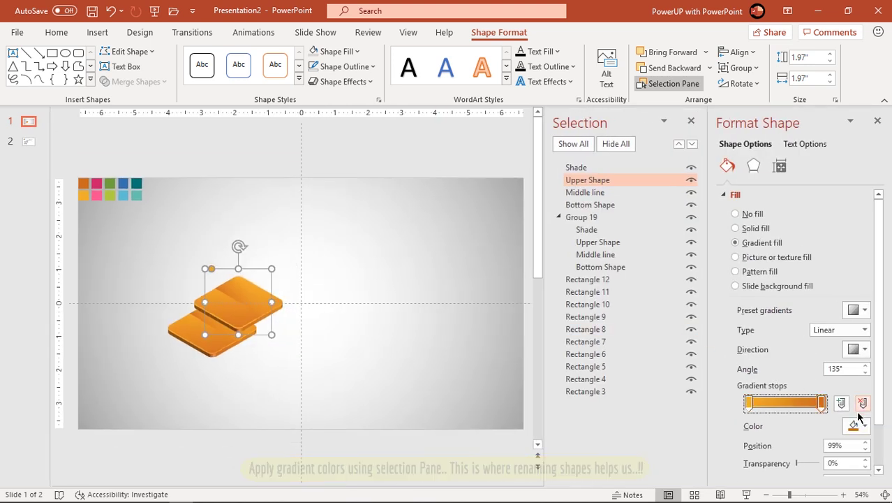
pyautogui.click(864, 426)
pyautogui.click(796, 407)
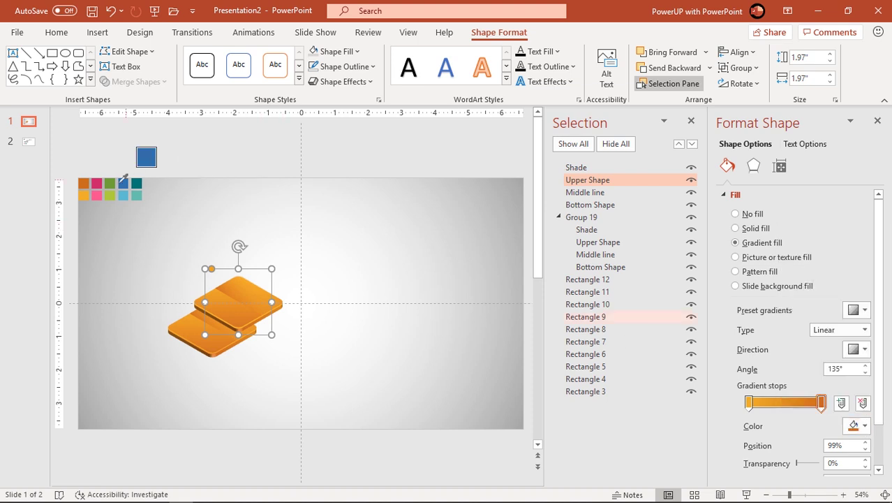
pyautogui.click(97, 183)
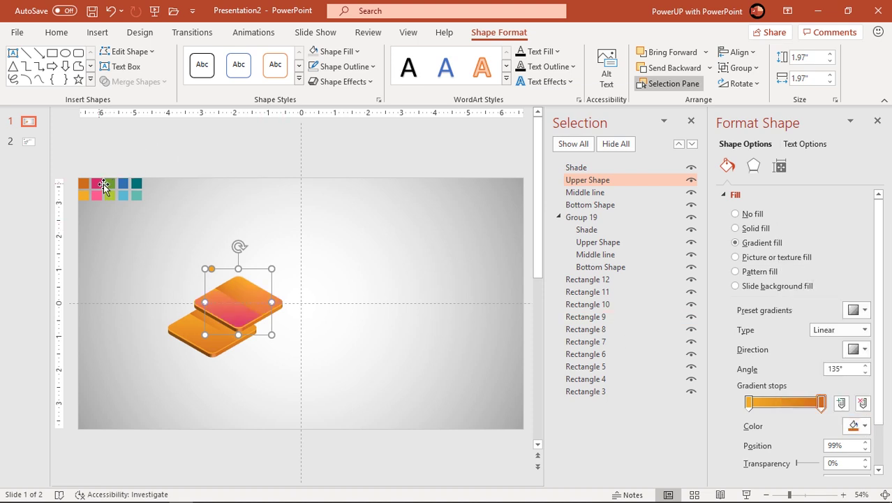
pyautogui.click(746, 400)
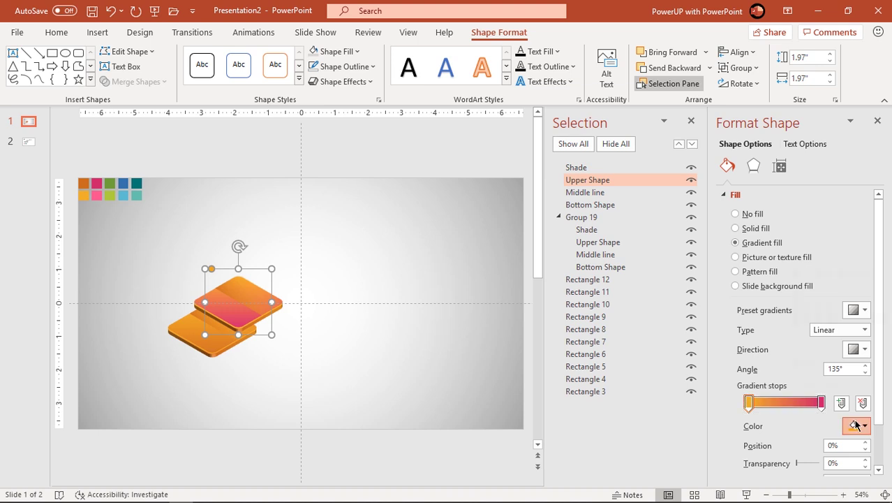
pyautogui.click(856, 424)
pyautogui.click(810, 407)
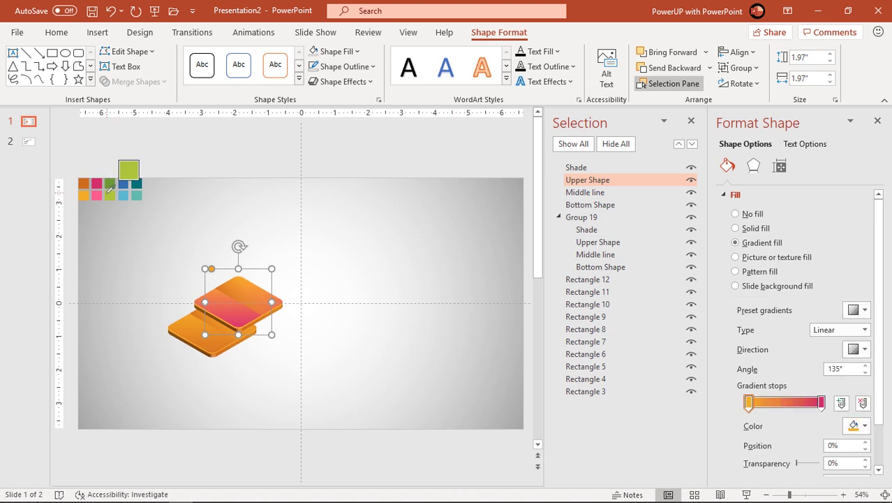
pyautogui.click(97, 184)
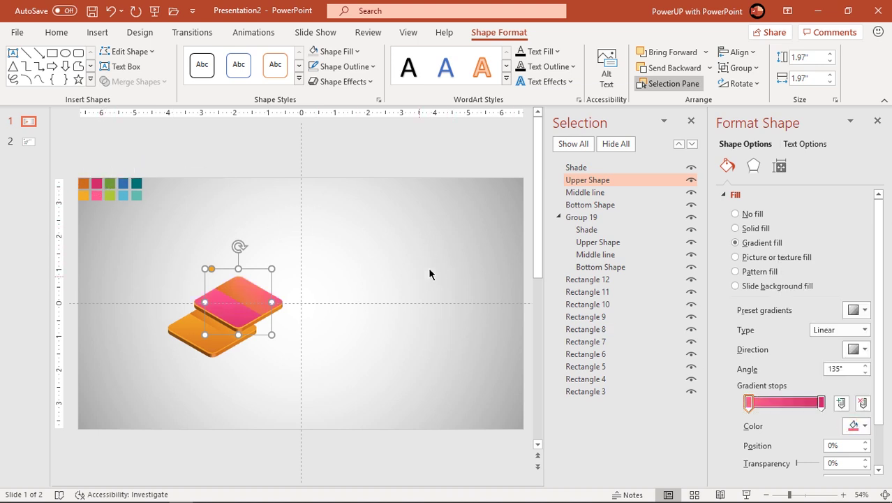
# Recolour the upper slab's Middle line pink from Recent Colors.
pyautogui.click(605, 193)
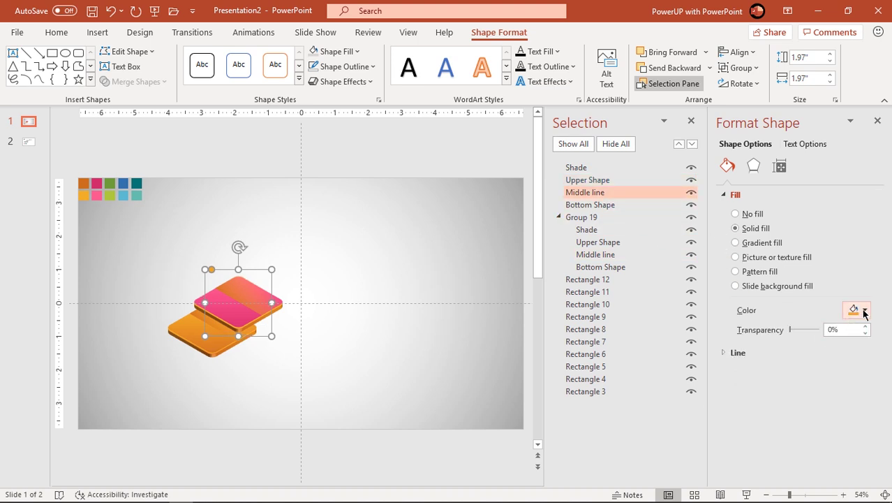
pyautogui.click(864, 312)
pyautogui.click(790, 260)
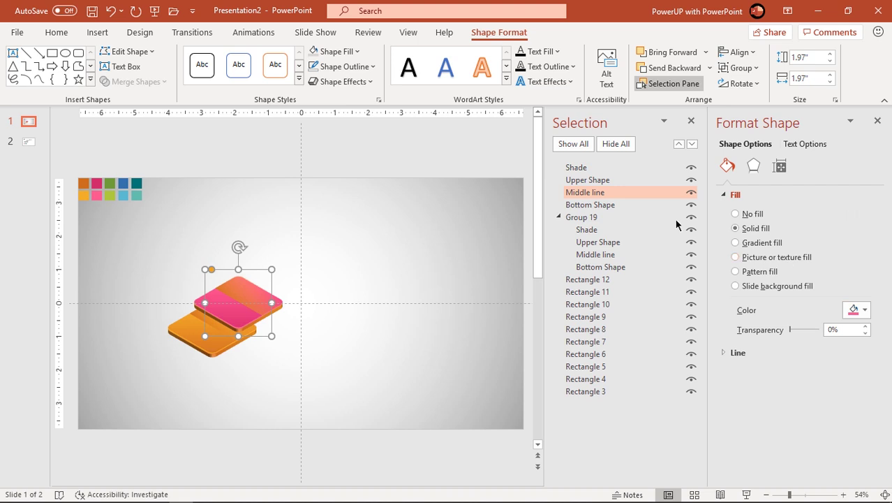
pyautogui.click(604, 181)
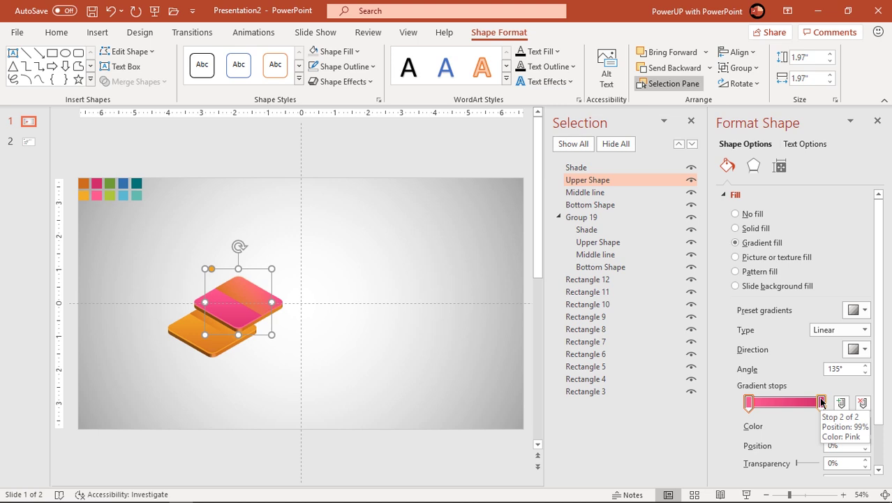
# Set both gradient stops of the upper slab's Bottom Shape to pink.
pyautogui.click(618, 206)
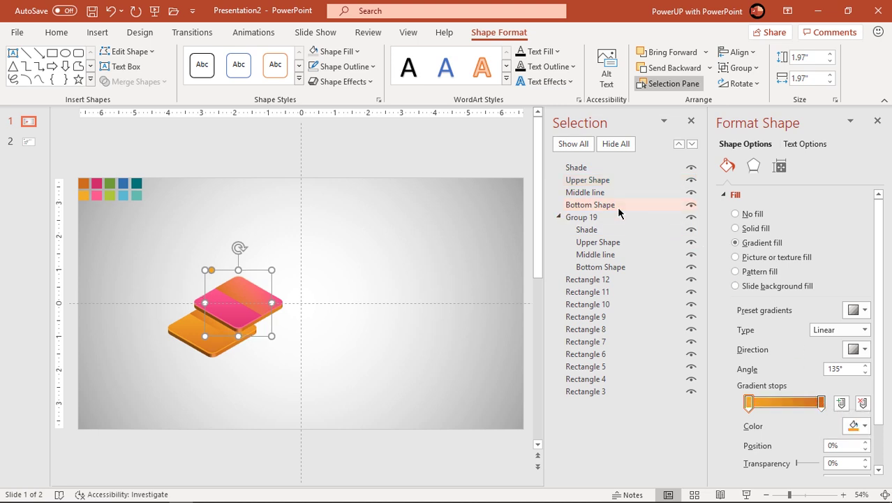
pyautogui.click(822, 403)
pyautogui.click(859, 426)
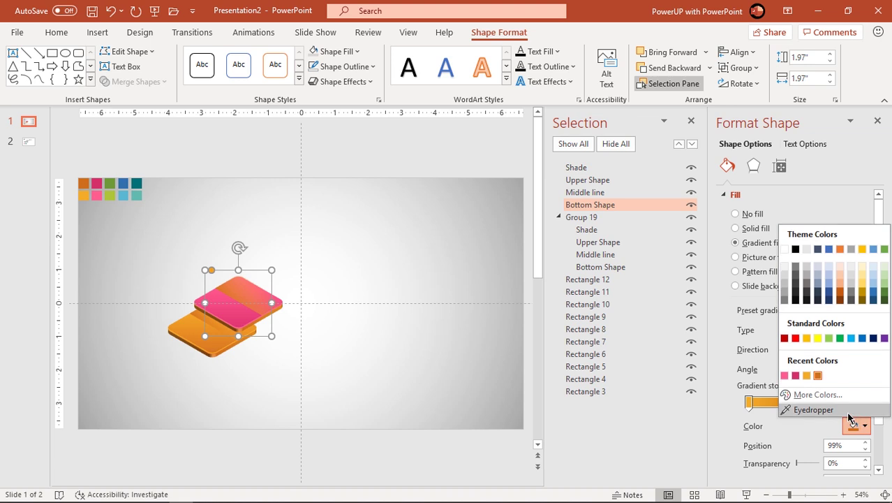
pyautogui.click(796, 376)
pyautogui.click(748, 403)
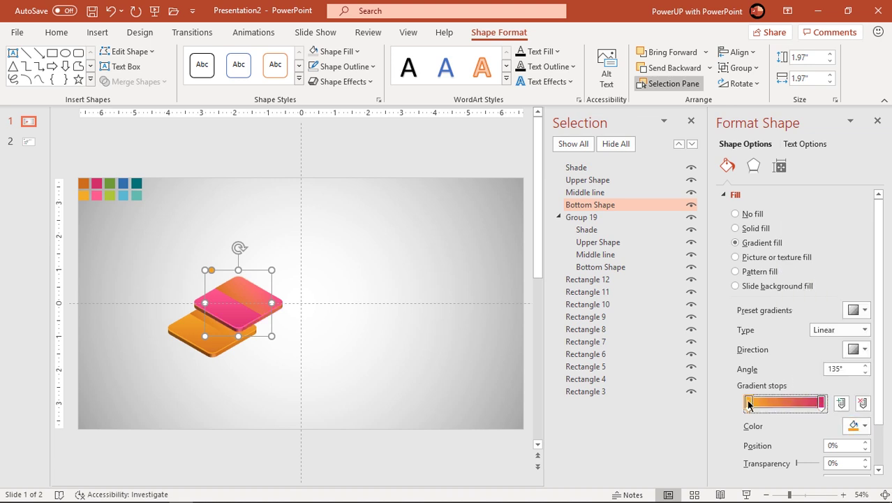
pyautogui.click(859, 426)
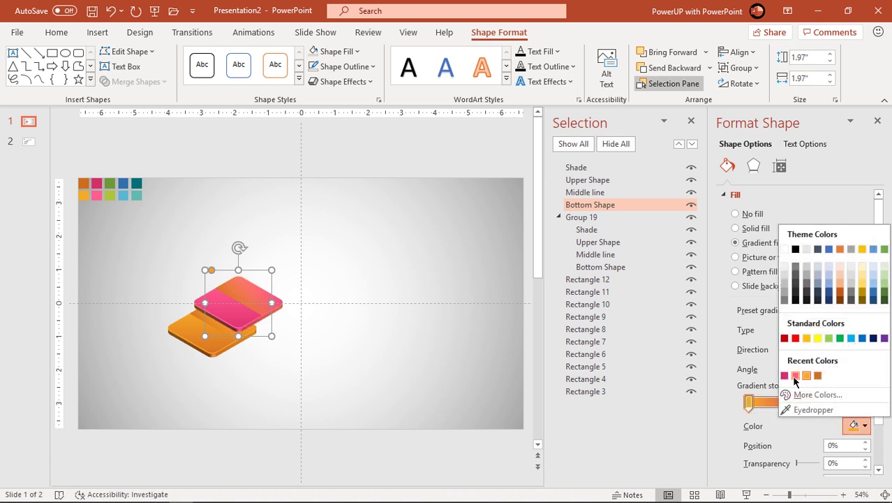
pyautogui.click(796, 376)
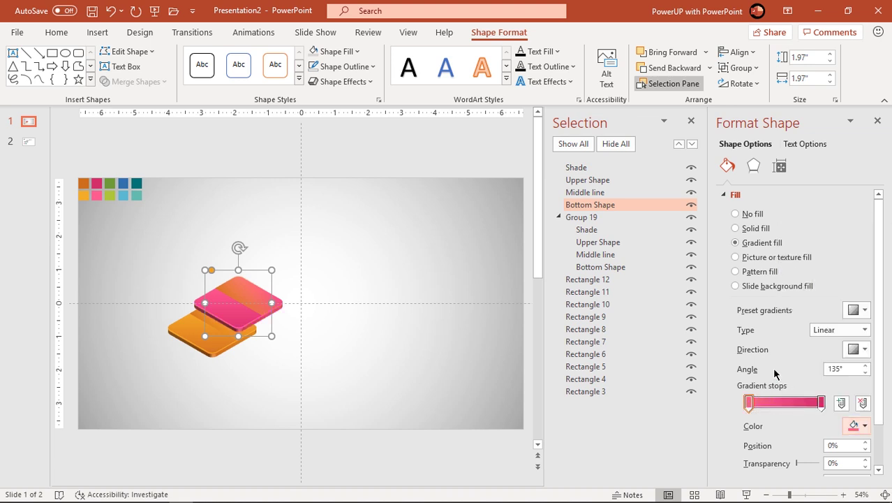
# Make the Shade's gradient stops pink and fade its left stop to near transparent.
pyautogui.click(576, 171)
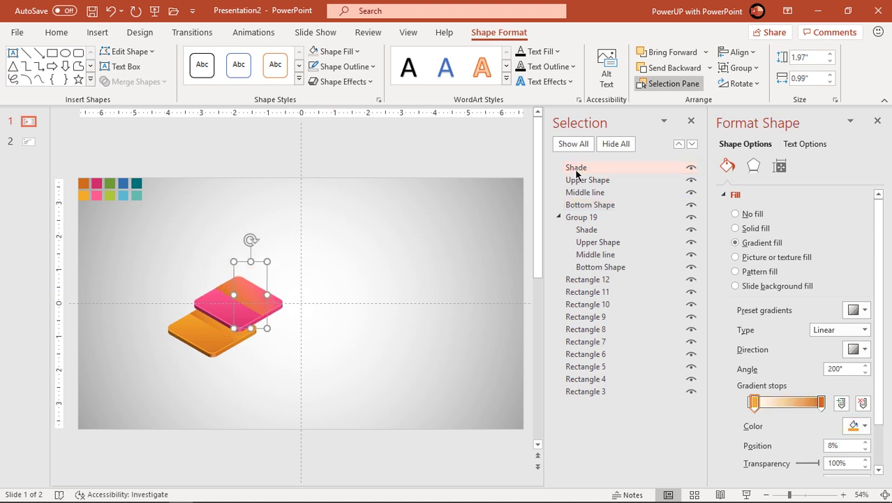
pyautogui.click(821, 403)
pyautogui.click(858, 425)
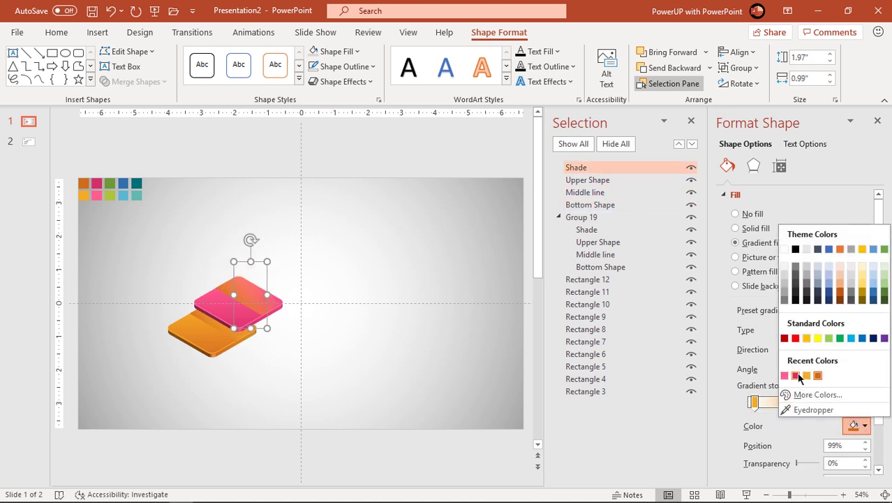
pyautogui.click(795, 376)
pyautogui.click(755, 403)
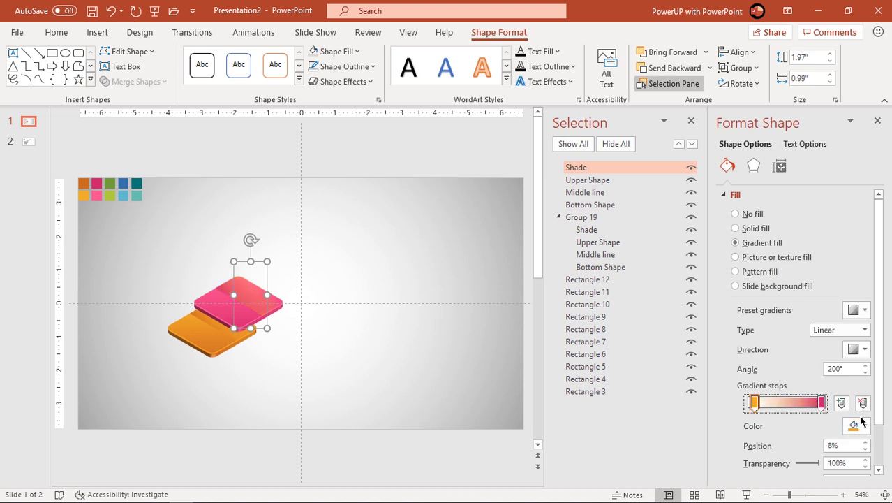
pyautogui.click(861, 425)
pyautogui.click(796, 377)
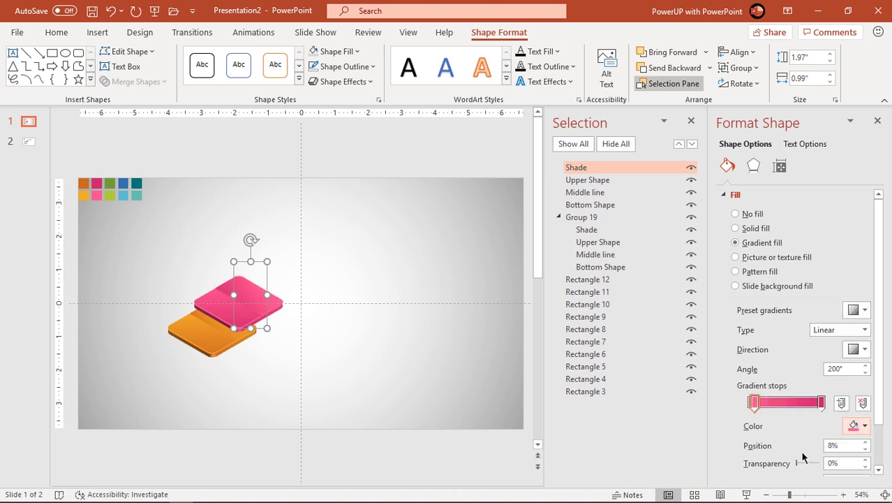
pyautogui.moveTo(798, 464); pyautogui.dragTo(819, 462)
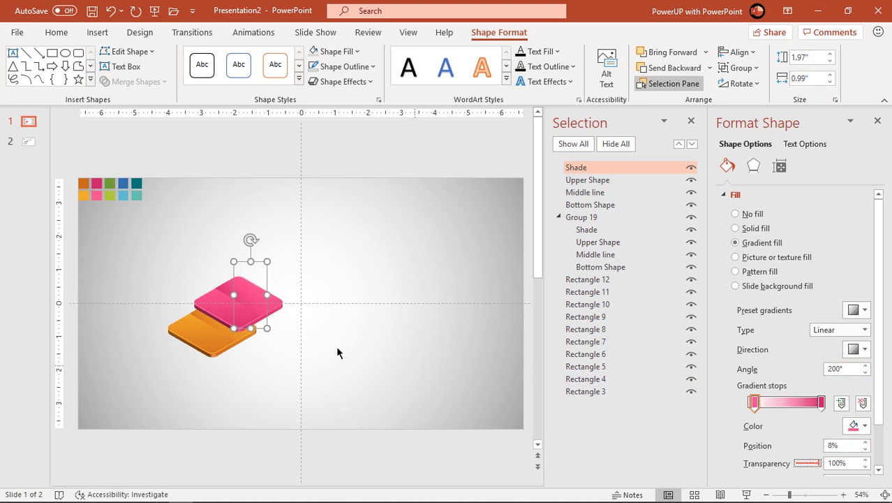
# Close the Selection and Format Shape panes and select the orange slab.
pyautogui.click(691, 122)
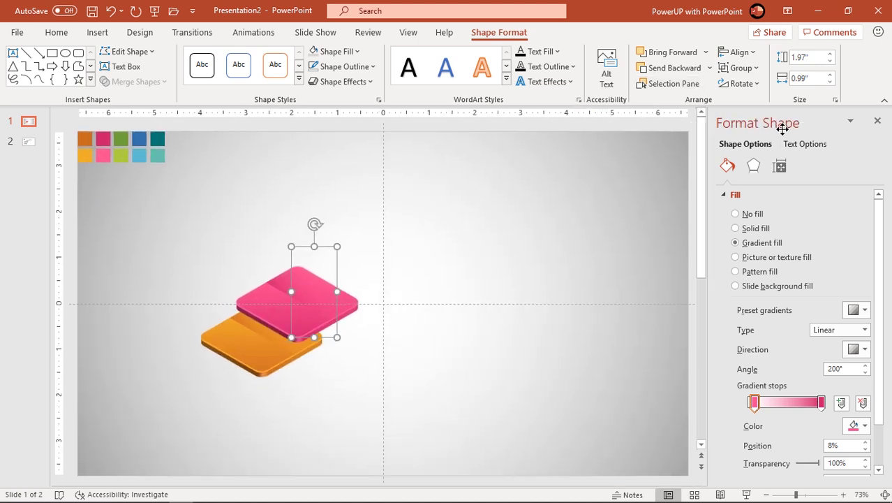
pyautogui.click(876, 122)
pyautogui.click(463, 346)
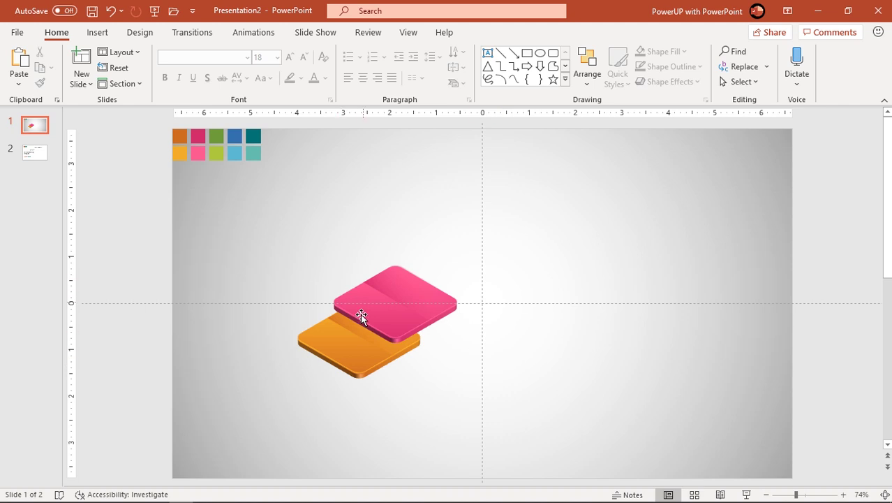
pyautogui.click(352, 351)
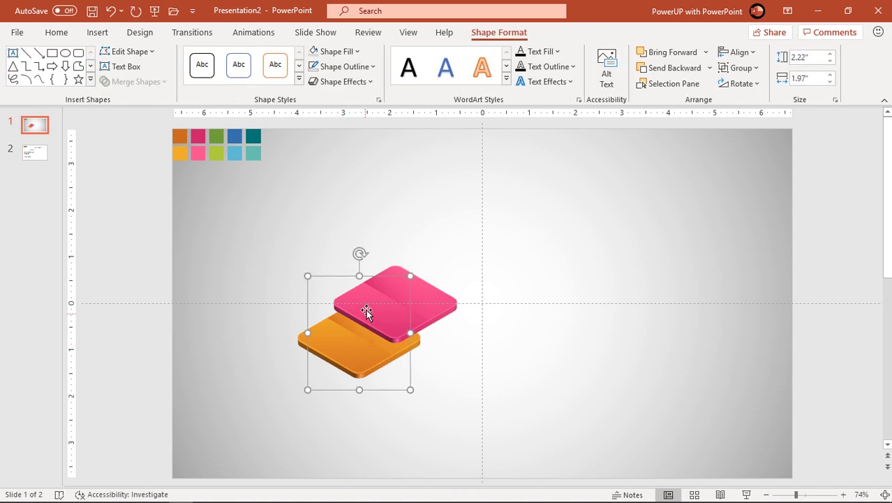
# Duplicate the orange slab with Ctrl+D and position the copy above the pink slab.
pyautogui.hotkey('ctrl', 'd')
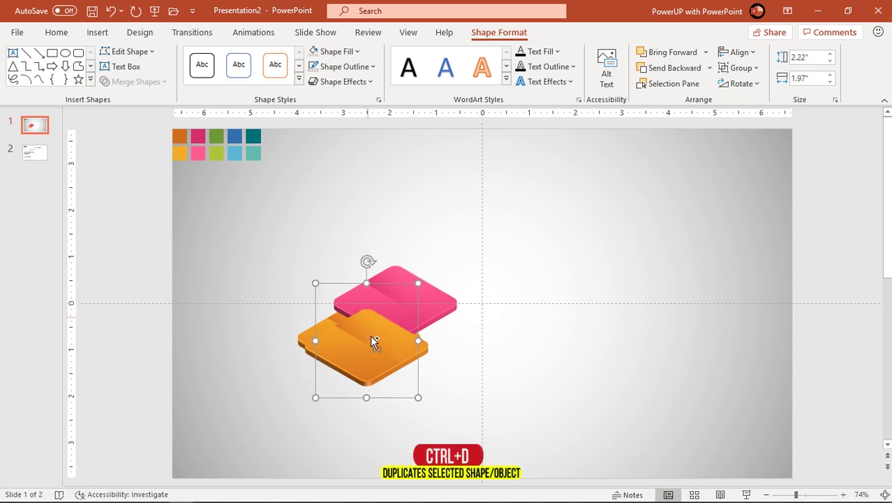
pyautogui.moveTo(363, 358); pyautogui.dragTo(417, 282)
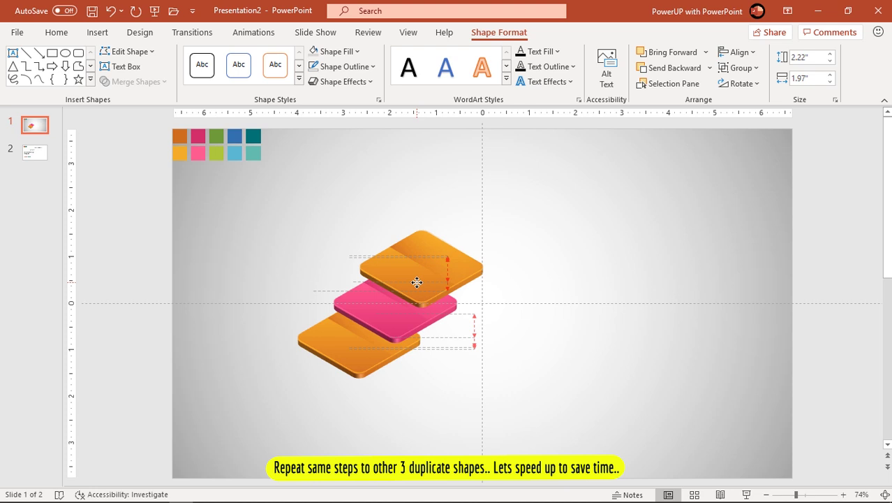
pyautogui.moveTo(418, 282); pyautogui.dragTo(424, 281)
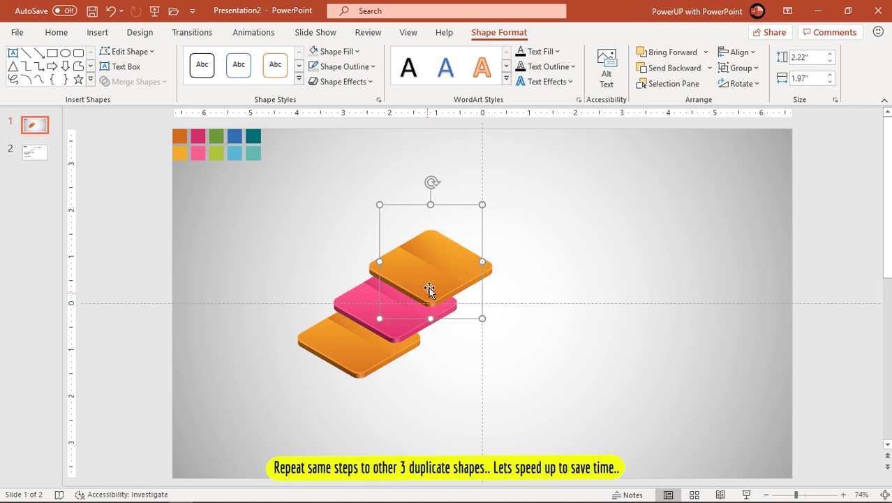
# Ungroup the new top slab and select its Bottom Shape in the Selection Pane.
pyautogui.rightClick(431, 288)
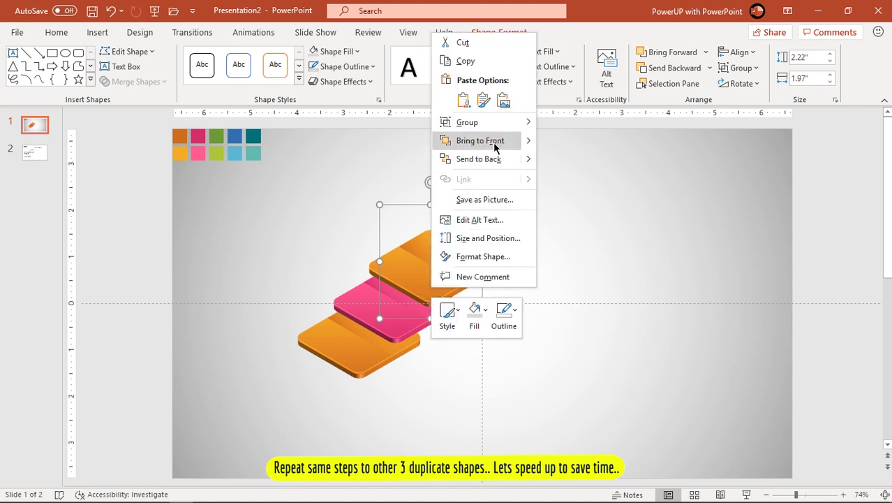
pyautogui.moveTo(495, 127)
pyautogui.click(563, 161)
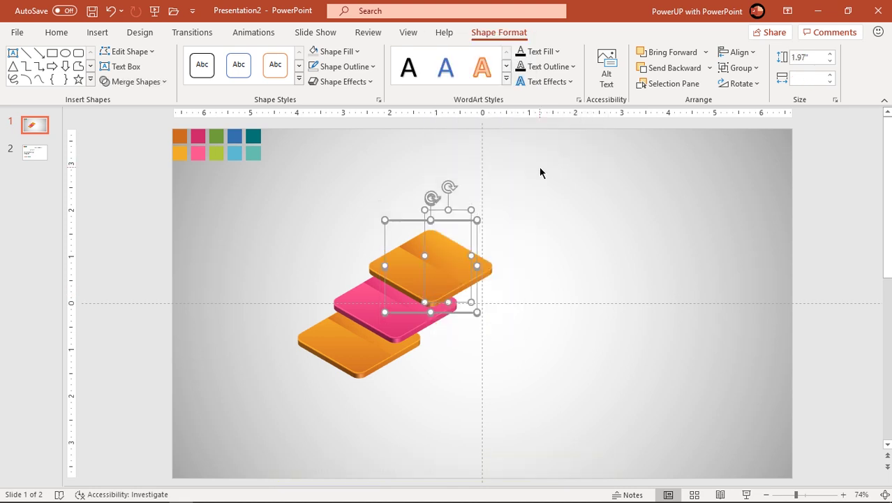
pyautogui.click(673, 84)
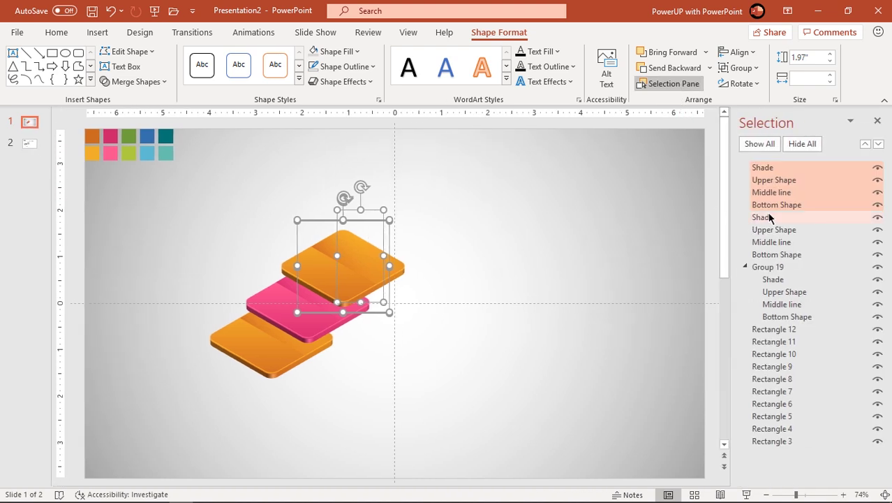
pyautogui.click(773, 205)
pyautogui.click(655, 229)
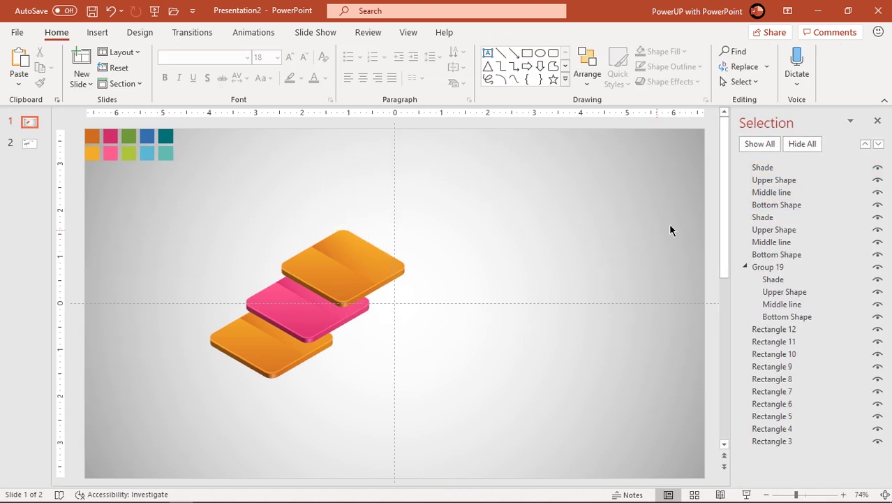
pyautogui.click(779, 206)
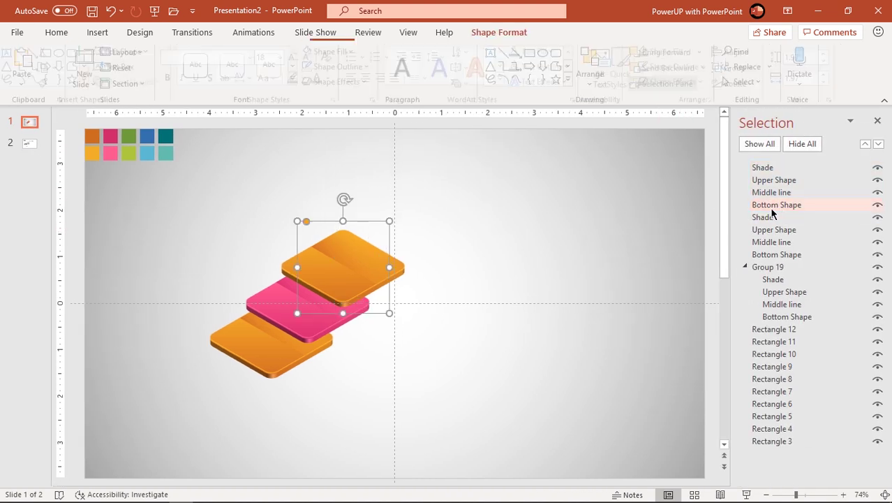
# Set both gradient stops of the top tier's Bottom Shape to green.
pyautogui.rightClick(365, 296)
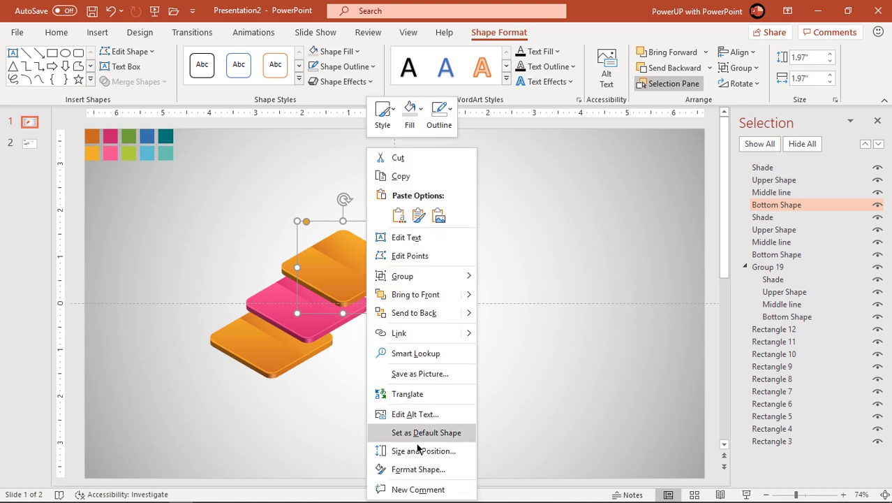
pyautogui.click(413, 469)
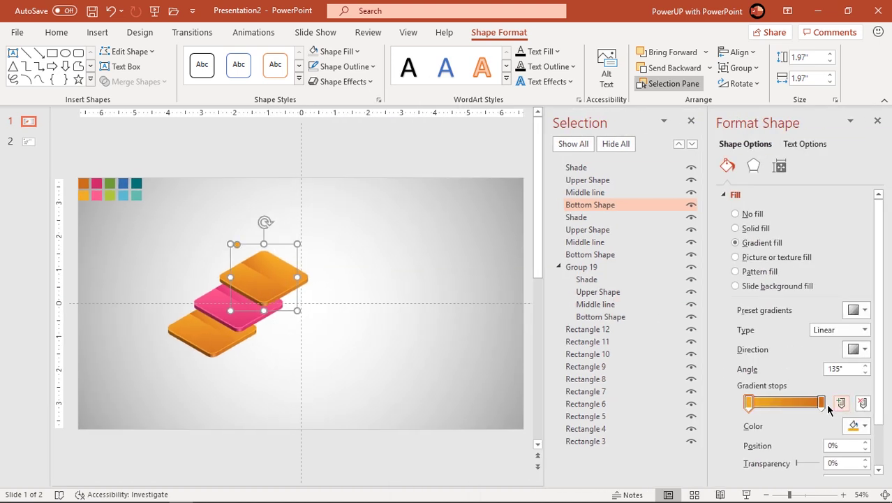
pyautogui.click(821, 402)
pyautogui.click(853, 425)
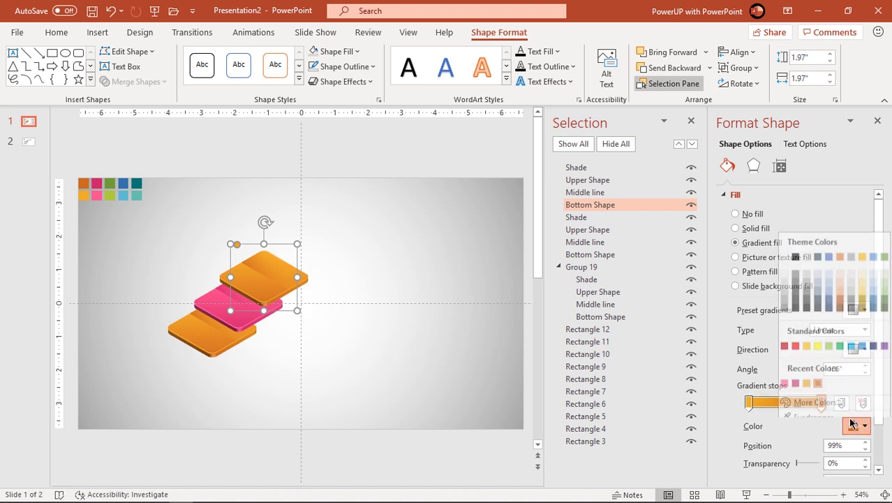
pyautogui.click(831, 411)
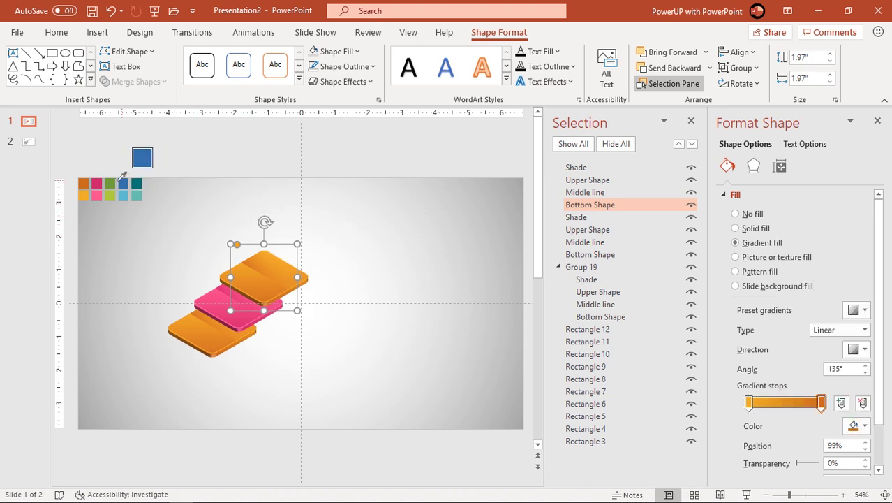
pyautogui.click(110, 183)
pyautogui.click(749, 403)
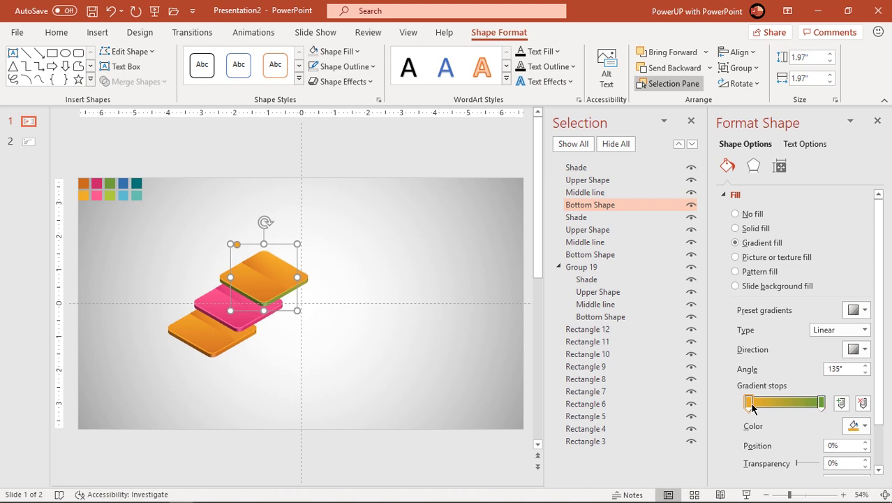
pyautogui.click(858, 425)
pyautogui.click(835, 412)
# Make the top tier's Middle line and both Upper Shape gradient stops green.
pyautogui.click(616, 193)
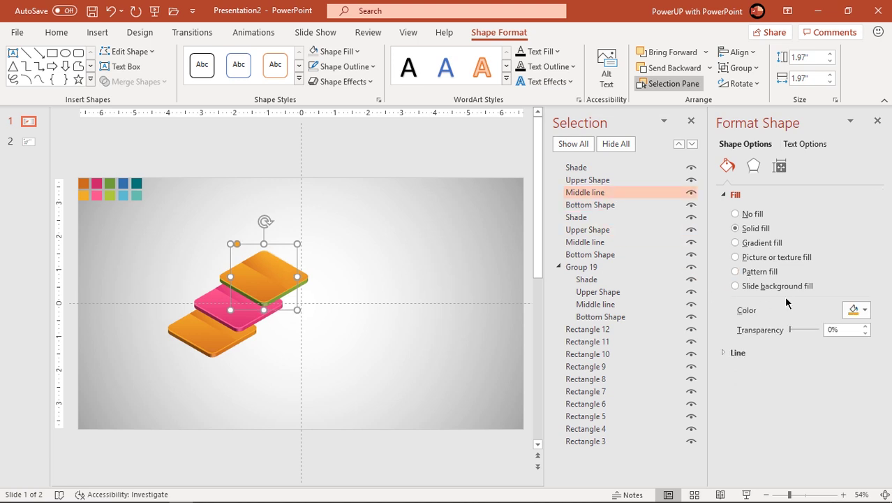
pyautogui.click(865, 311)
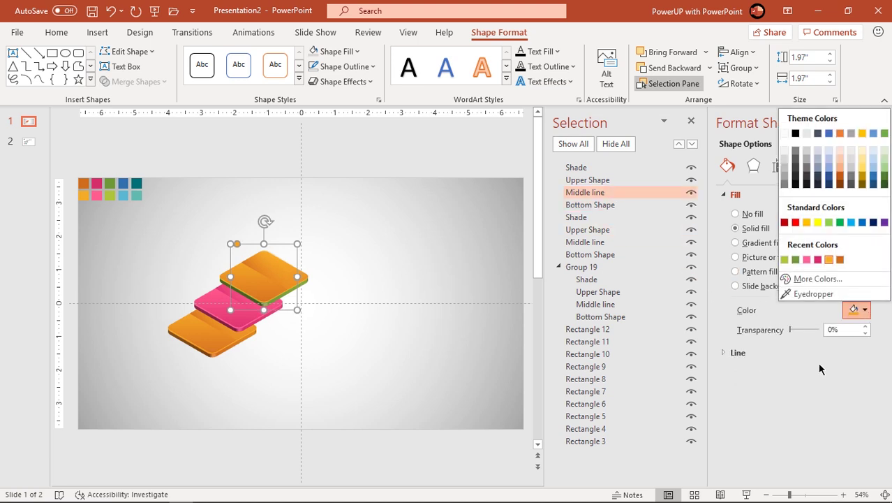
pyautogui.click(784, 259)
pyautogui.click(586, 181)
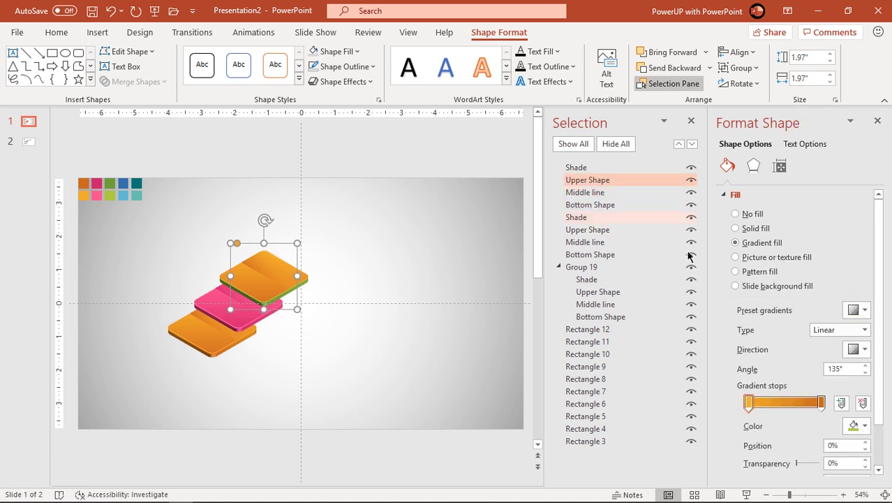
pyautogui.click(823, 401)
pyautogui.click(865, 425)
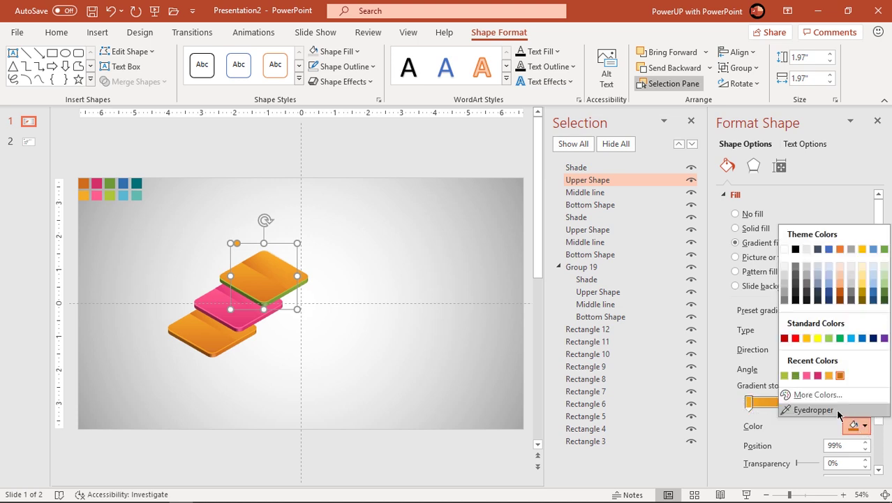
pyautogui.click(789, 373)
pyautogui.click(749, 401)
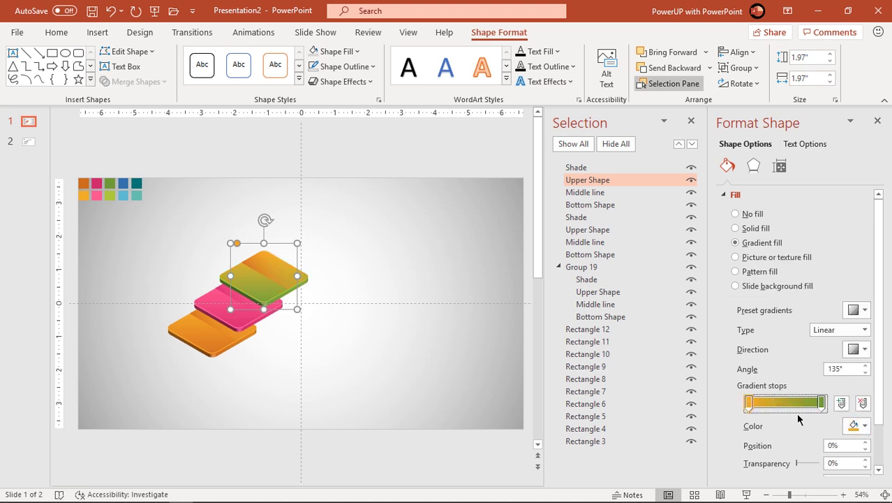
pyautogui.click(859, 425)
pyautogui.click(794, 378)
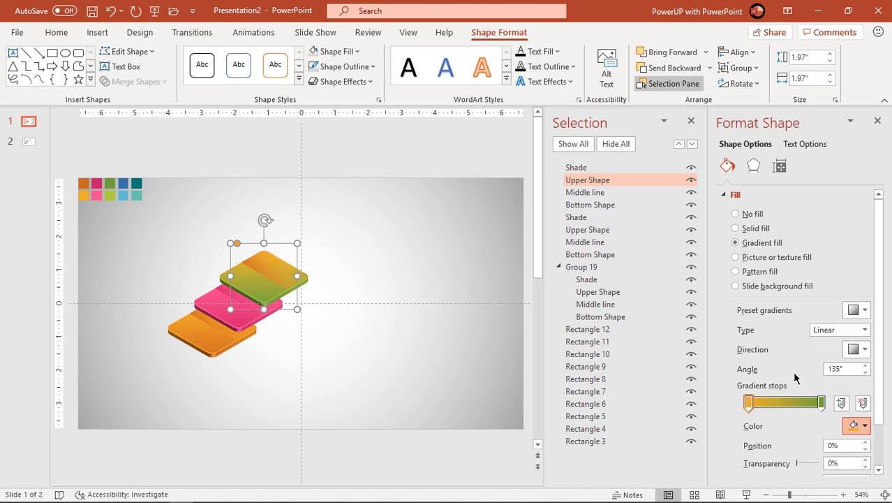
# Recolour the top tier's Shade green with its left stop fully transparent.
pyautogui.click(597, 167)
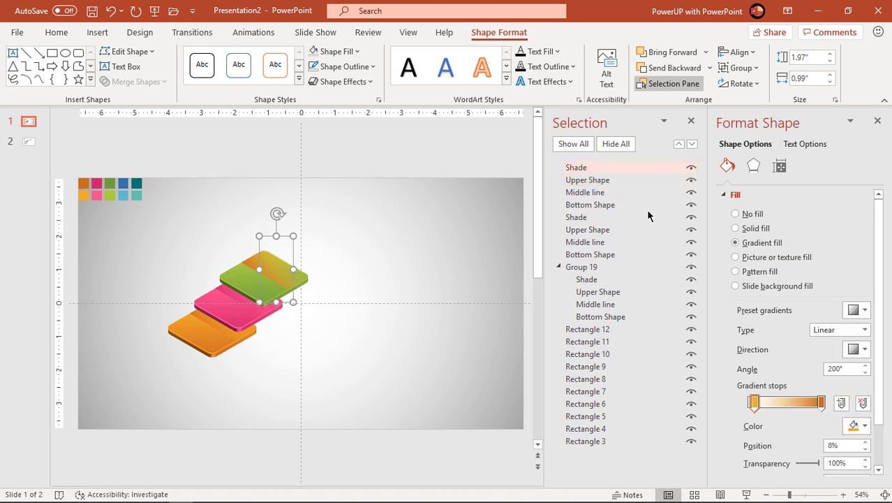
pyautogui.click(823, 401)
pyautogui.click(865, 425)
pyautogui.click(794, 376)
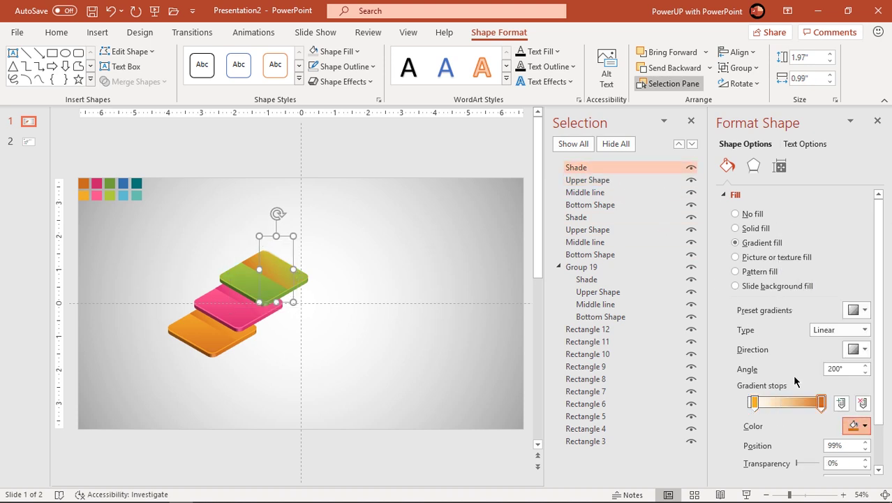
pyautogui.click(754, 402)
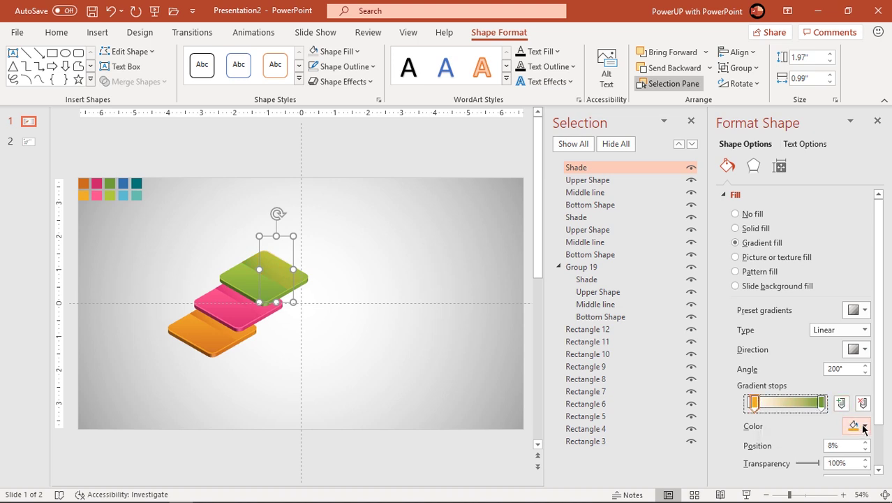
pyautogui.click(864, 427)
pyautogui.click(797, 375)
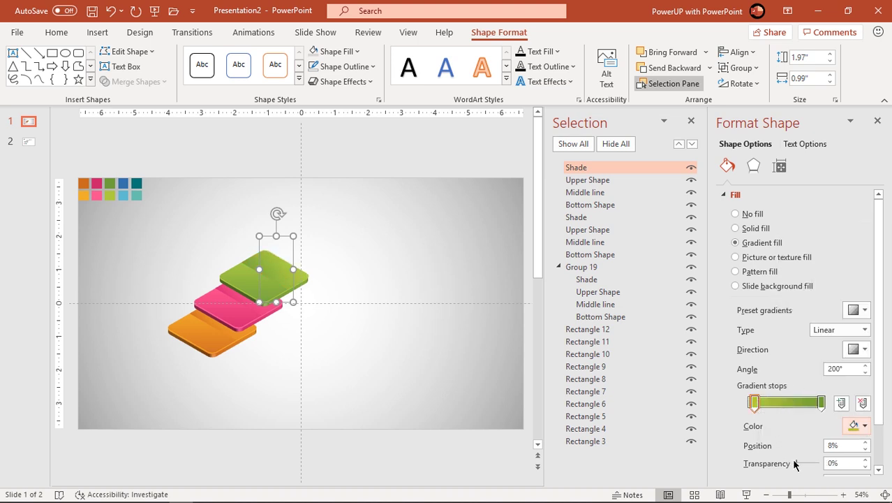
pyautogui.moveTo(796, 466); pyautogui.dragTo(826, 464)
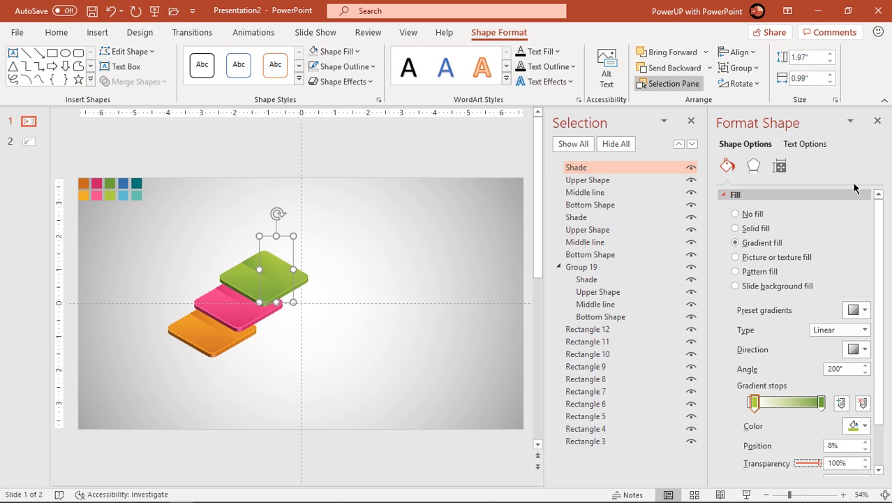
pyautogui.click(878, 121)
pyautogui.click(521, 324)
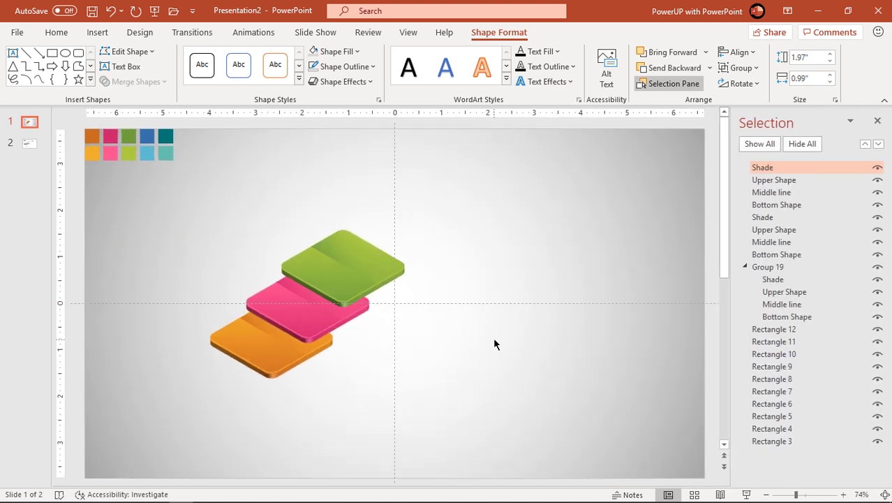
# Duplicate the orange tier, place the copy above the green tier, and ungroup it.
pyautogui.click(256, 358)
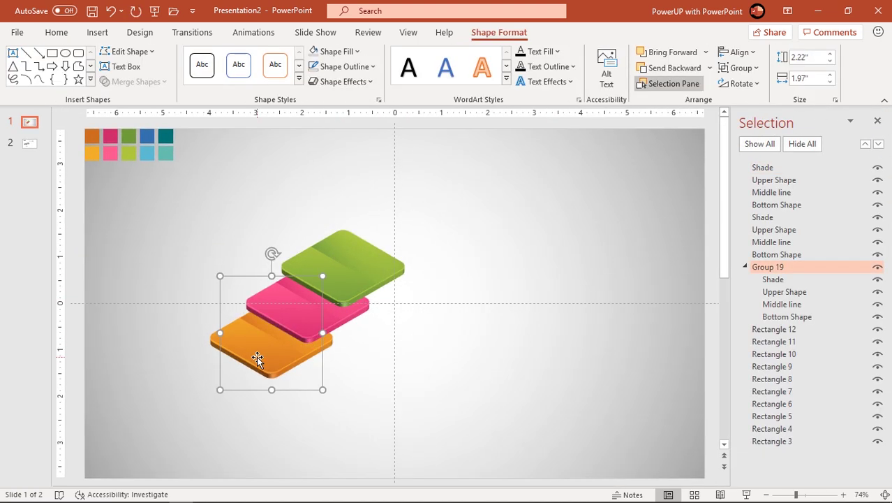
pyautogui.hotkey('ctrl', 'd')
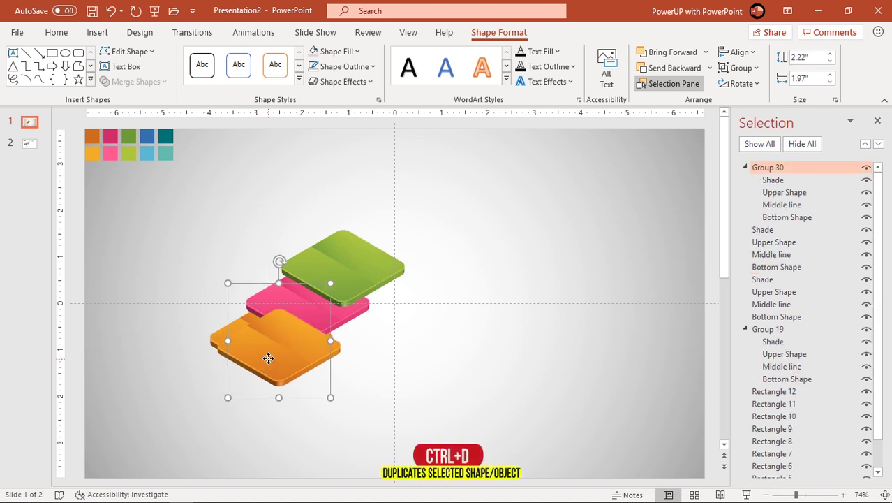
pyautogui.moveTo(257, 358); pyautogui.dragTo(377, 243)
pyautogui.rightClick(376, 243)
pyautogui.click(517, 371)
pyautogui.click(407, 250)
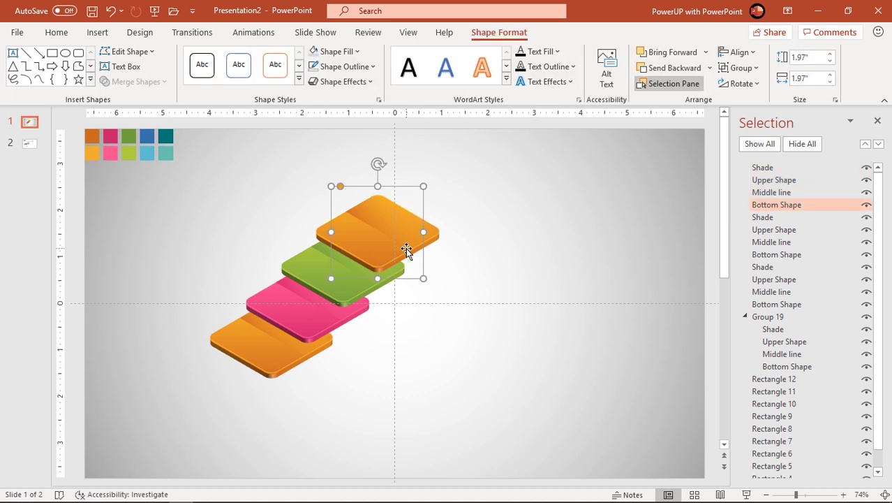
# Change the copied tier's bottom shape gradient to blue.
pyautogui.rightClick(407, 250)
pyautogui.click(469, 467)
pyautogui.click(859, 425)
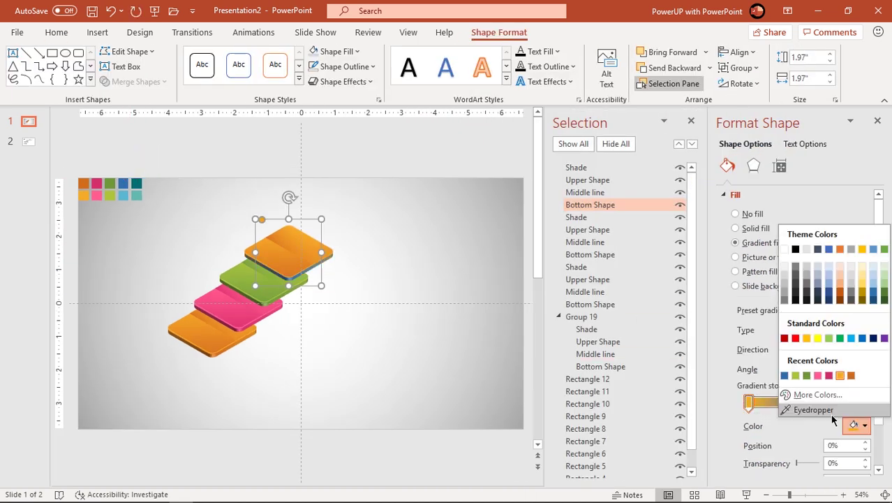
pyautogui.click(851, 338)
# Make both gradient stops of the new tier's upper shape and shade blue.
pyautogui.click(585, 192)
pyautogui.click(858, 308)
pyautogui.click(588, 179)
pyautogui.click(869, 403)
pyautogui.click(858, 424)
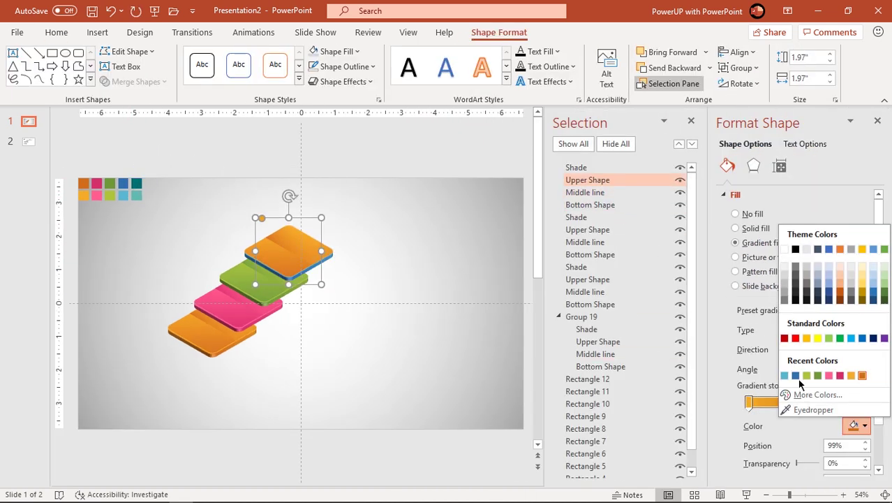
pyautogui.click(795, 375)
pyautogui.click(576, 167)
pyautogui.click(859, 425)
pyautogui.click(795, 375)
pyautogui.click(754, 402)
pyautogui.click(795, 375)
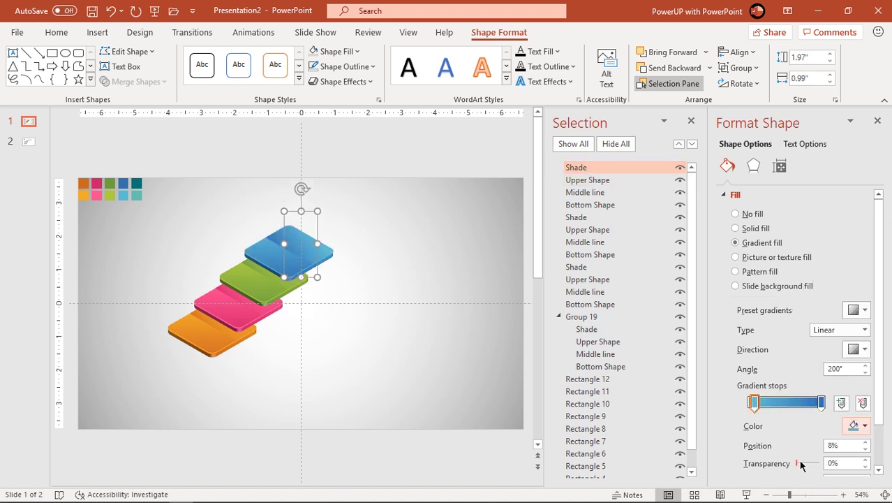
# Copy the orange tier above the blue one, ungroup it, and make its bottom shape teal.
pyautogui.click(209, 343)
pyautogui.keyDown('ctrl'); pyautogui.moveTo(210, 343); pyautogui.dragTo(308, 239); pyautogui.keyUp('ctrl')
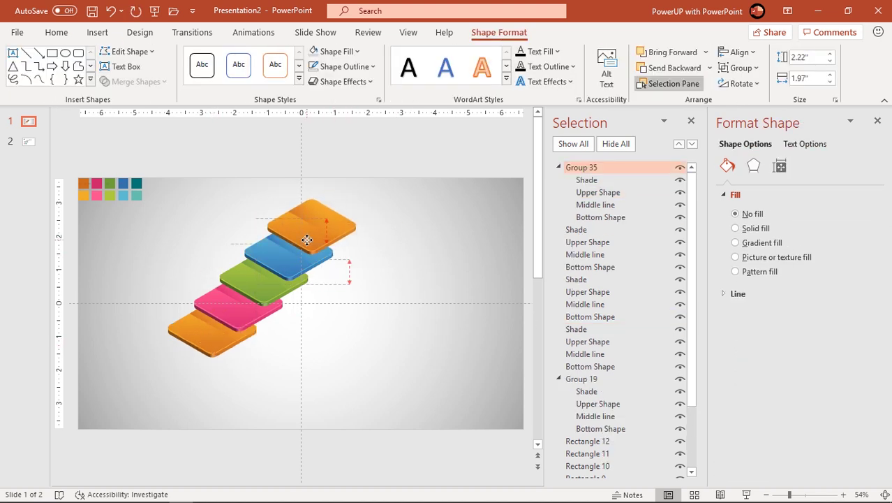
pyautogui.rightClick(307, 240)
pyautogui.click(454, 367)
pyautogui.click(590, 205)
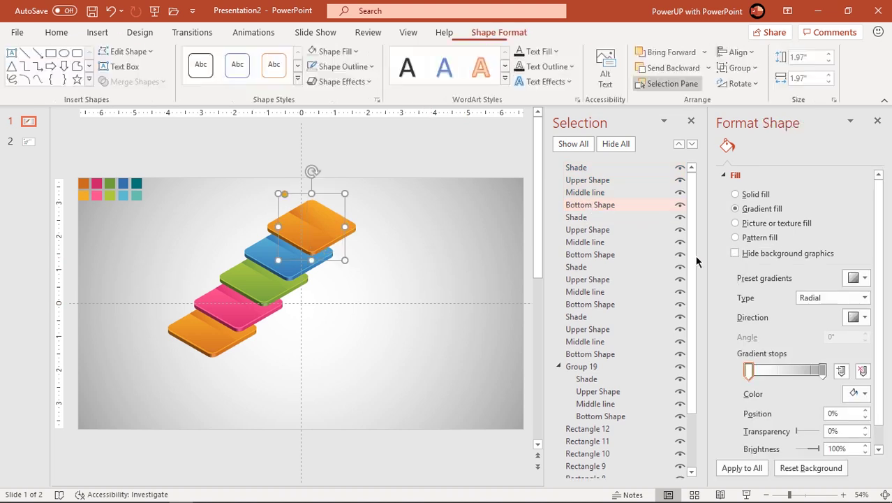
pyautogui.click(859, 425)
pyautogui.click(137, 183)
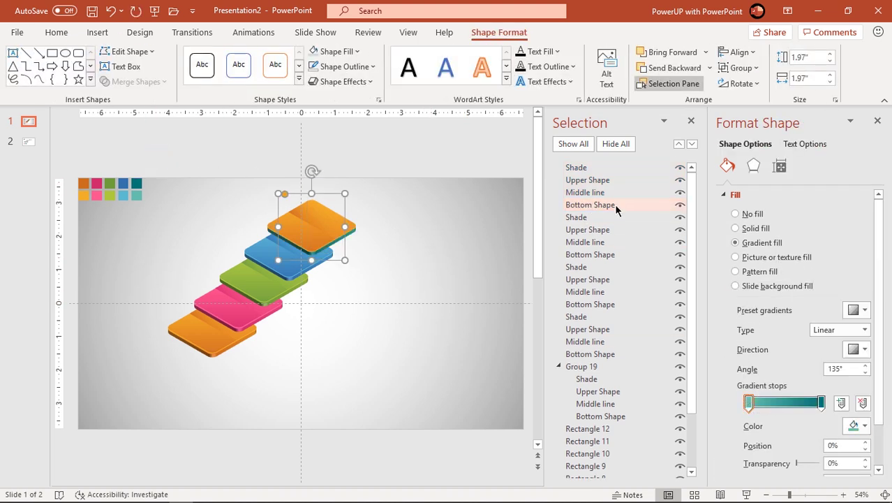
# Make the fifth tier's upper shape teal.
pyautogui.click(585, 192)
pyautogui.click(859, 425)
pyautogui.click(796, 293)
pyautogui.click(587, 180)
pyautogui.click(858, 426)
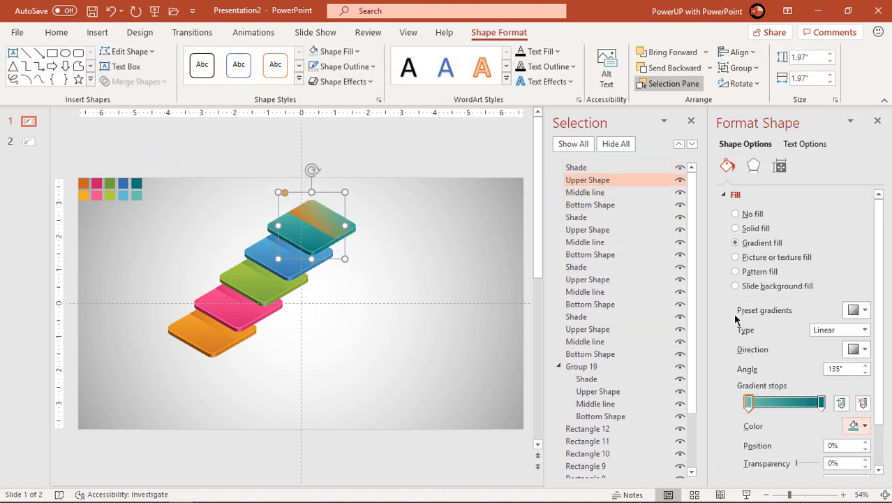
# Set one gradient stop of the top tier's shade to 100% transparency.
pyautogui.click(576, 167)
pyautogui.click(859, 425)
pyautogui.click(797, 372)
pyautogui.click(858, 425)
pyautogui.click(803, 373)
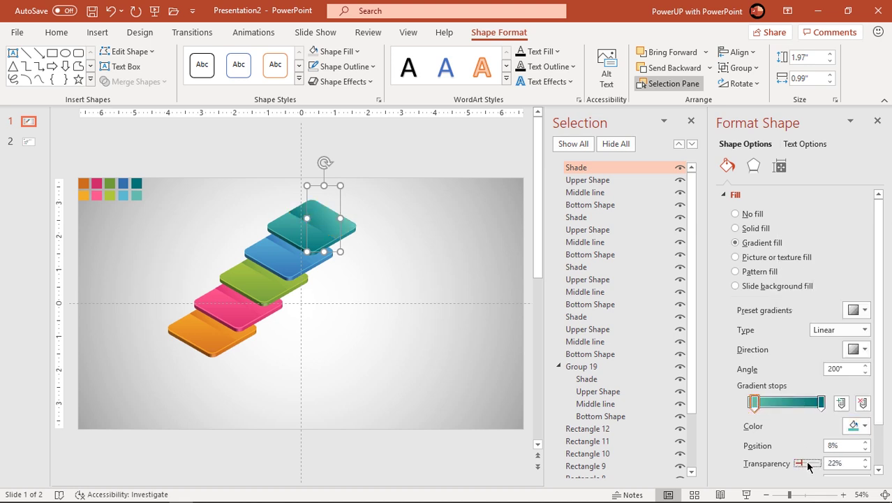
pyautogui.moveTo(808, 463); pyautogui.dragTo(827, 463)
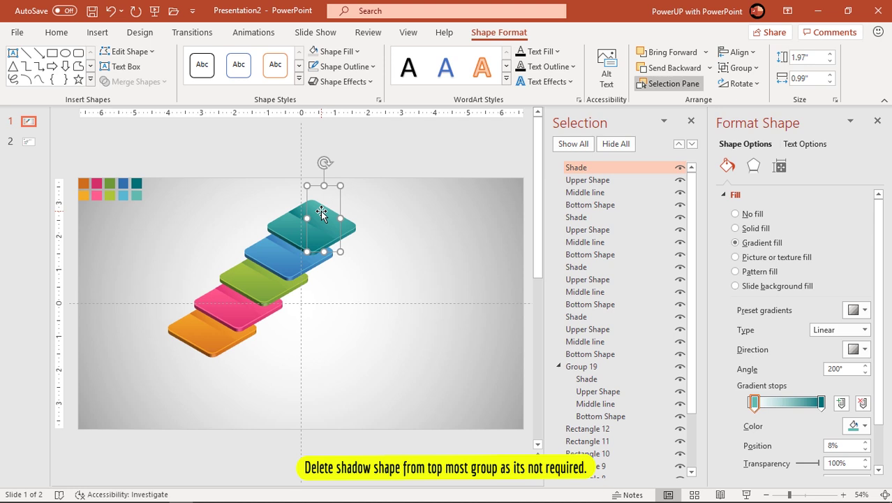
# Delete the top step's shade and close the Format Background and Selection panes.
pyautogui.press('Delete')
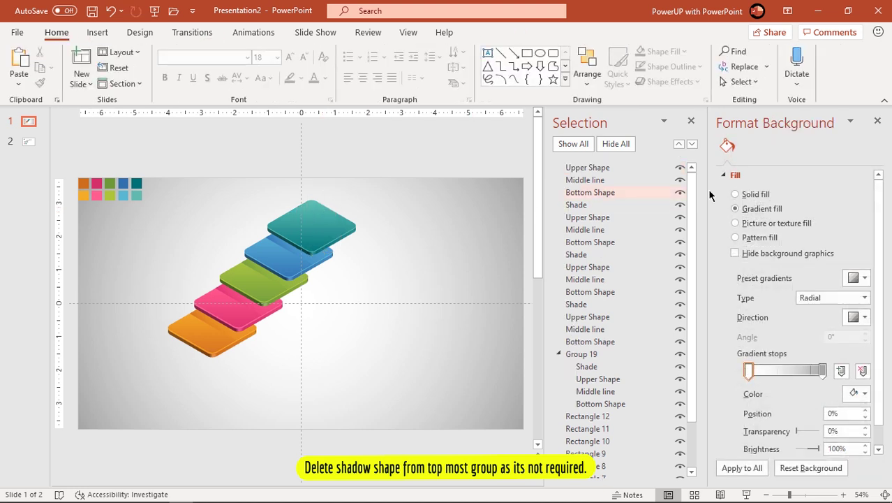
pyautogui.click(878, 121)
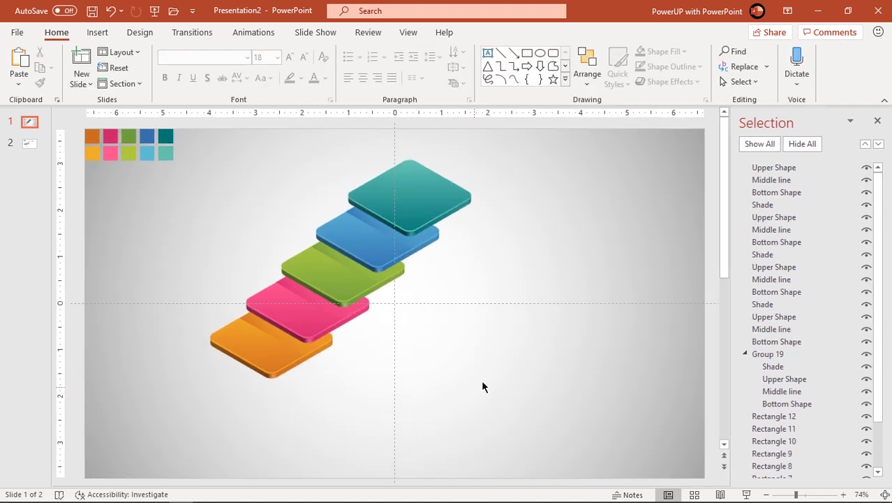
pyautogui.click(884, 122)
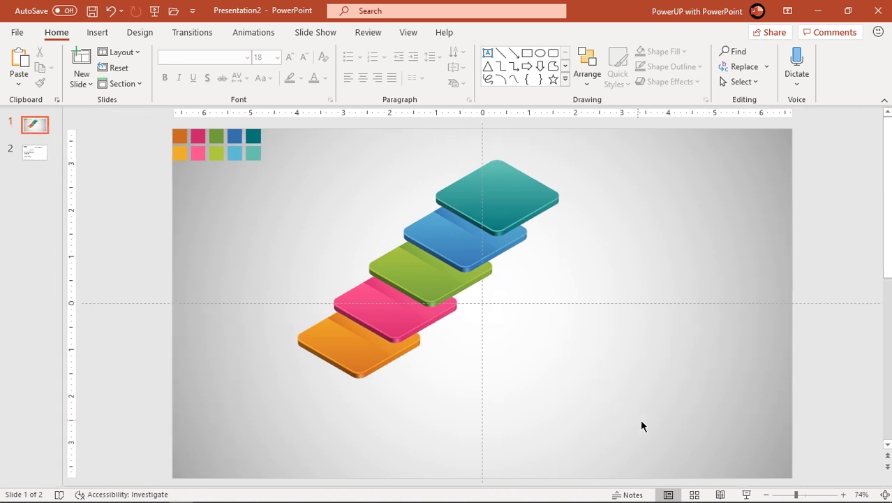
# Select all five step slabs and move the stack down and left.
pyautogui.moveTo(753, 466); pyautogui.dragTo(269, 127)
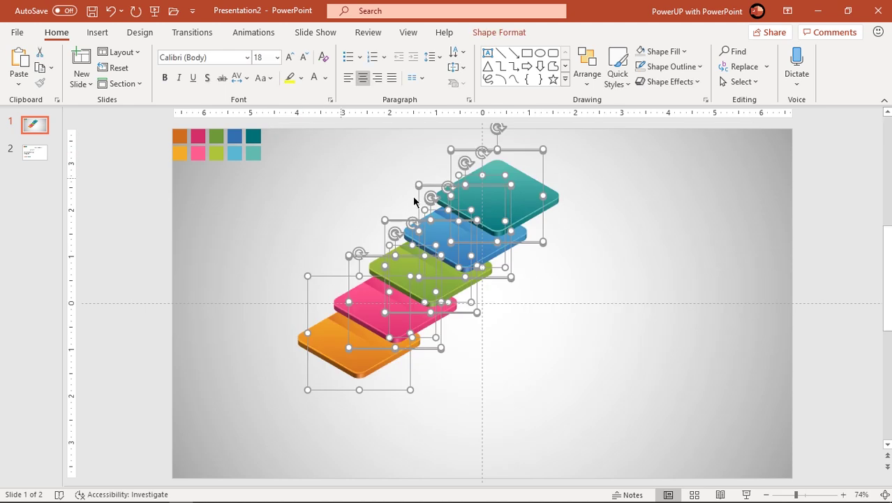
pyautogui.moveTo(520, 182); pyautogui.dragTo(487, 223)
pyautogui.click(578, 323)
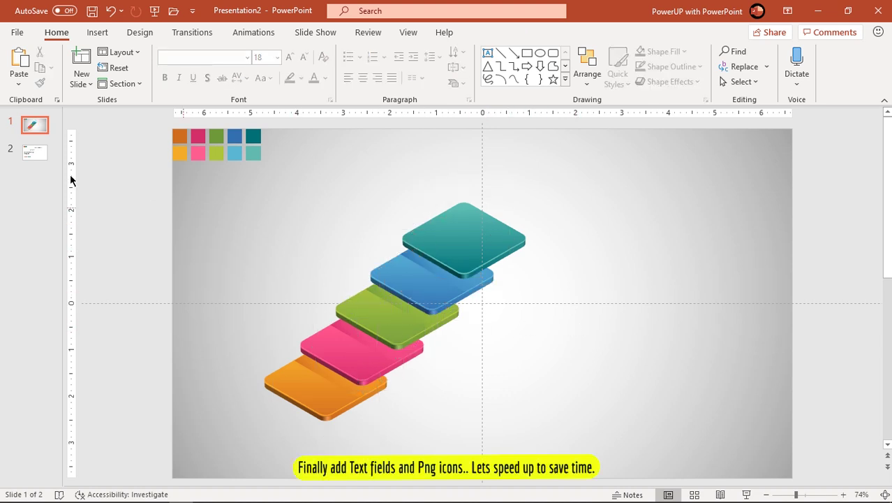
# Copy the five circle icons from slide 2 onto slide 1 beside the steps.
pyautogui.click(27, 151)
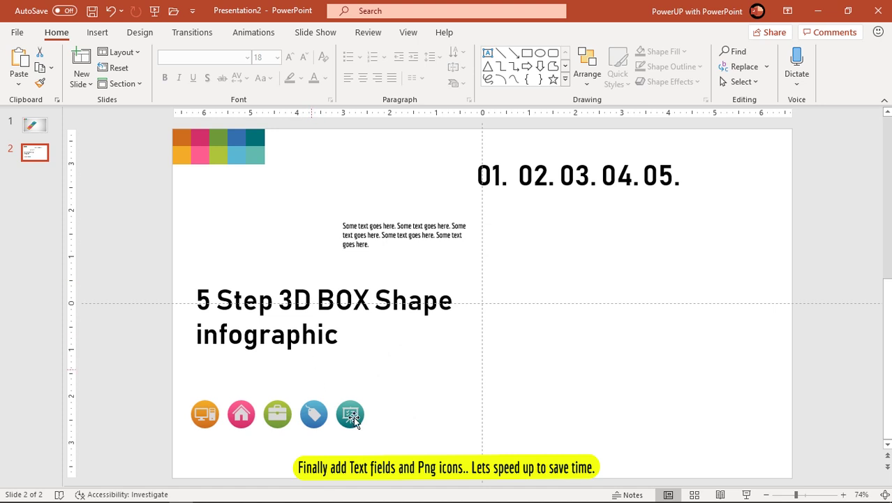
pyautogui.moveTo(395, 444); pyautogui.dragTo(132, 374)
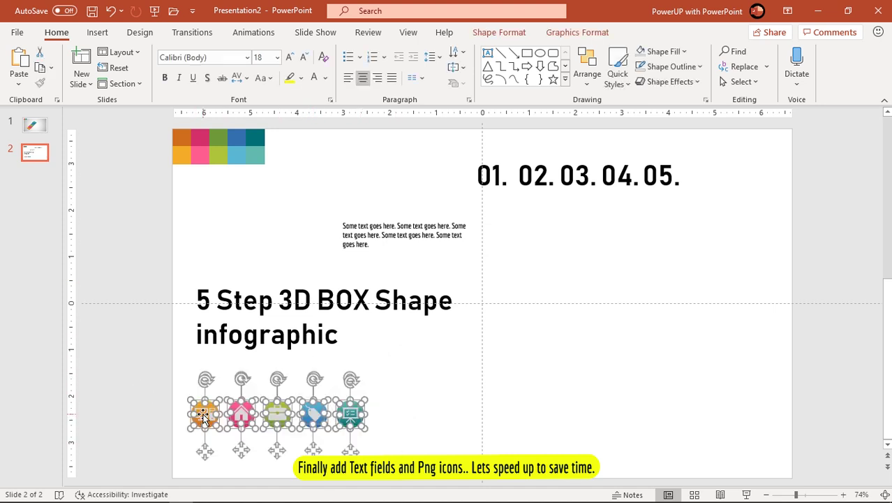
pyautogui.click(32, 125)
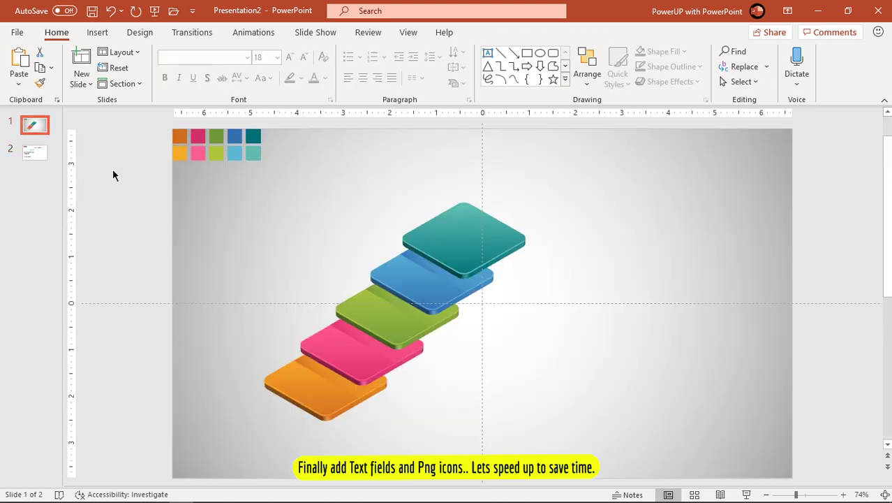
pyautogui.hotkey('ctrl', 'v')
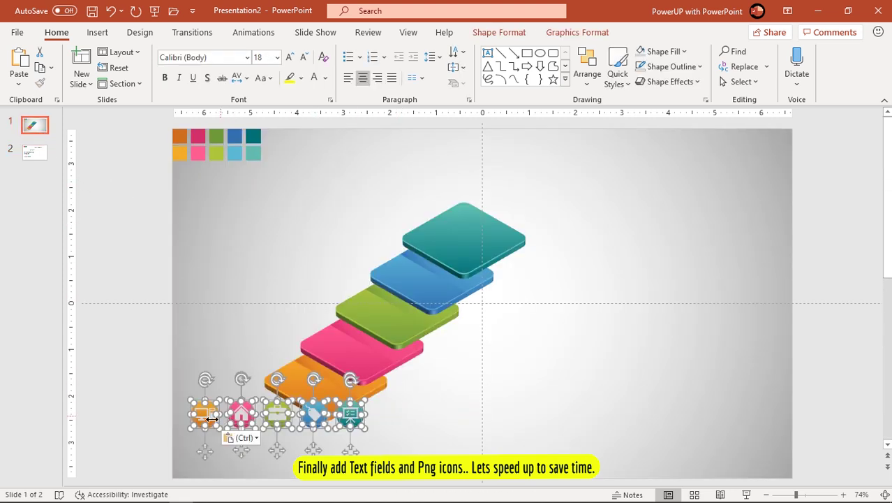
pyautogui.moveTo(202, 417); pyautogui.dragTo(488, 403)
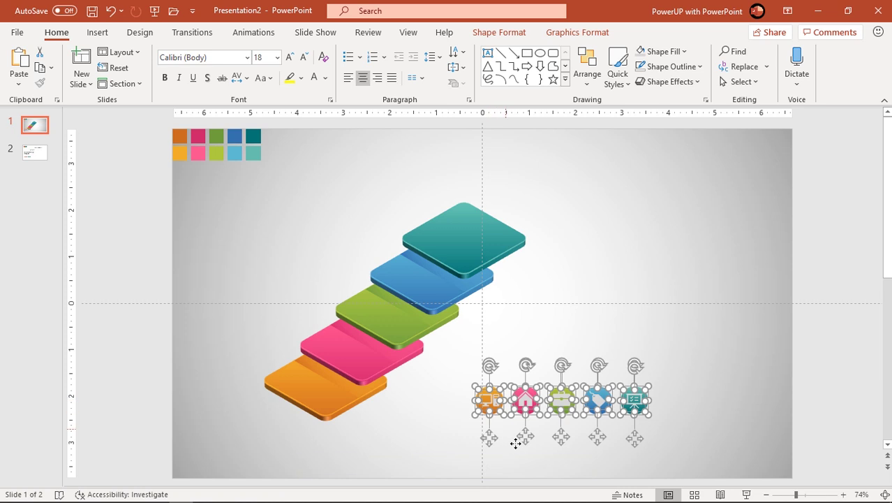
pyautogui.click(511, 454)
# Place computer, home, briefcase, tag and presentation icons beside the orange, pink, green, blue and teal steps.
pyautogui.moveTo(510, 447); pyautogui.dragTo(455, 370)
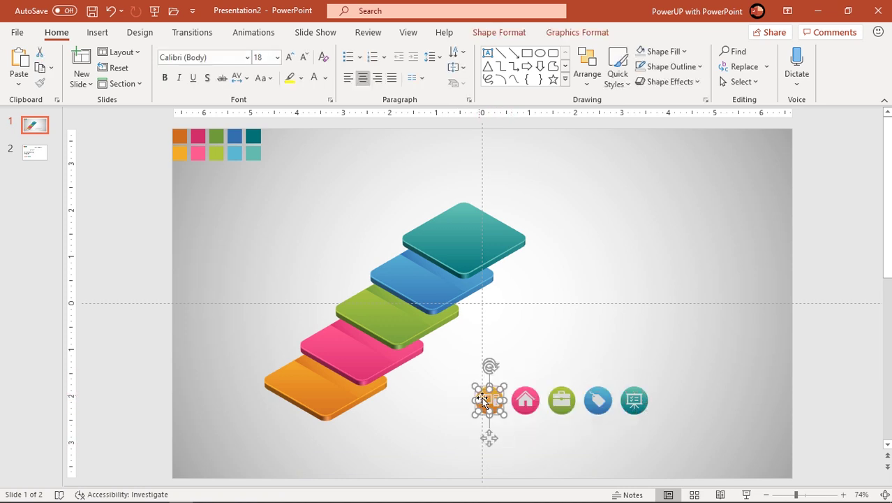
pyautogui.moveTo(486, 400); pyautogui.dragTo(391, 407)
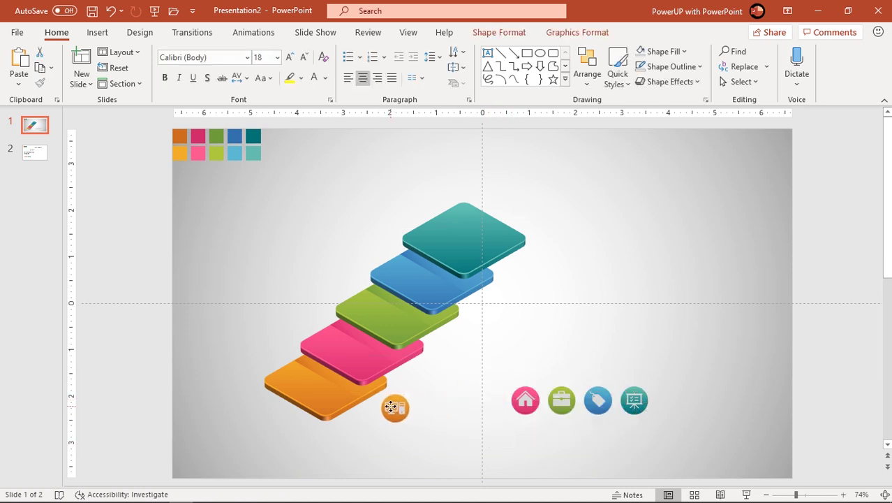
pyautogui.moveTo(553, 444); pyautogui.dragTo(496, 373)
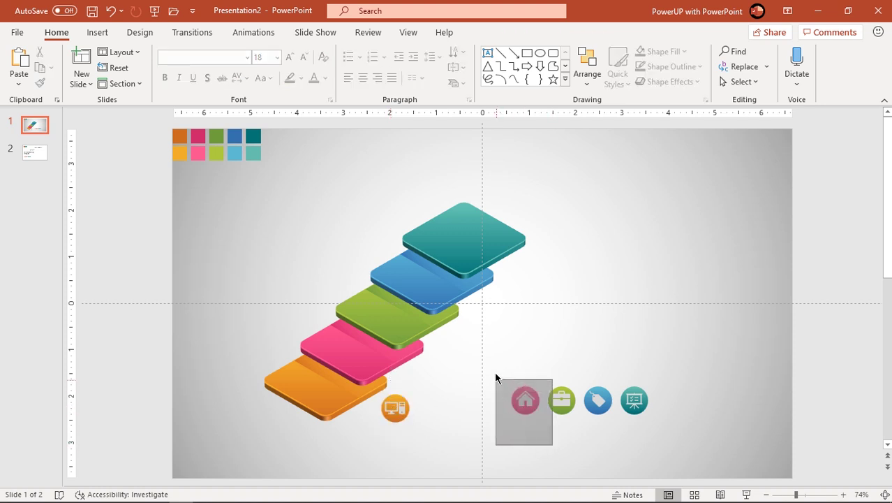
pyautogui.moveTo(525, 400); pyautogui.dragTo(434, 370)
pyautogui.moveTo(545, 378); pyautogui.dragTo(584, 442)
pyautogui.moveTo(562, 400); pyautogui.dragTo(473, 331)
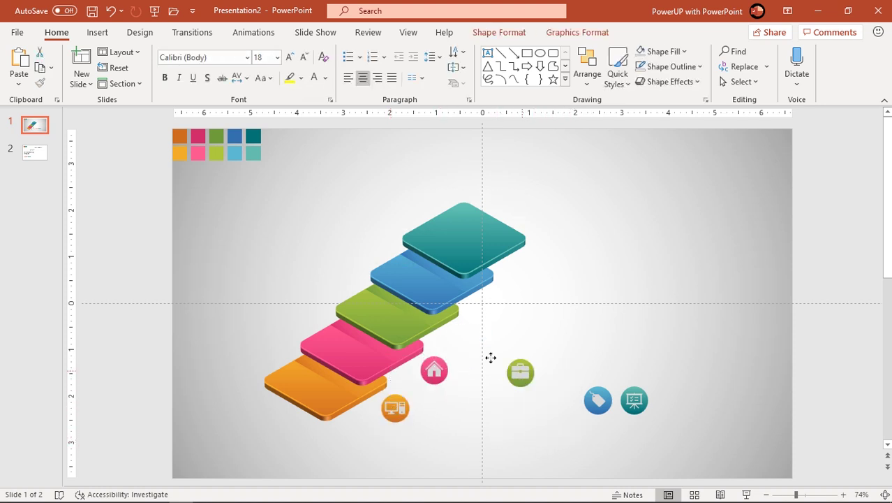
pyautogui.moveTo(605, 445); pyautogui.dragTo(549, 362)
pyautogui.moveTo(598, 401); pyautogui.dragTo(515, 298)
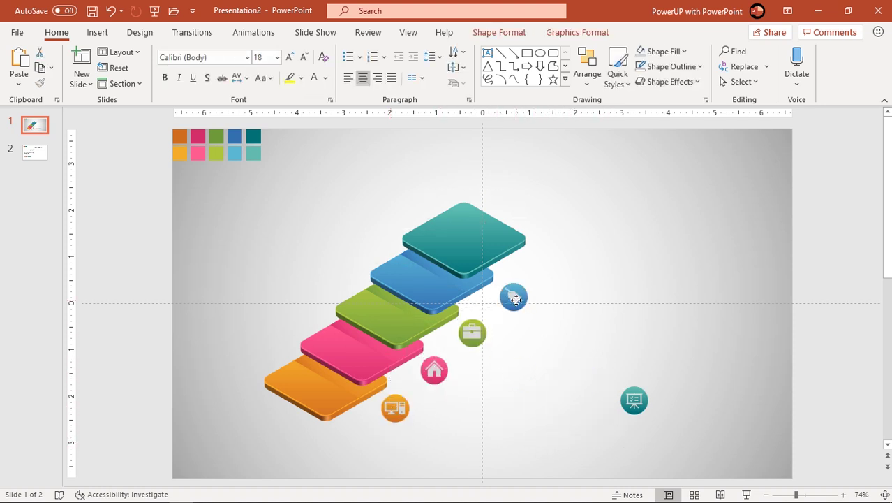
pyautogui.moveTo(591, 440); pyautogui.dragTo(675, 359)
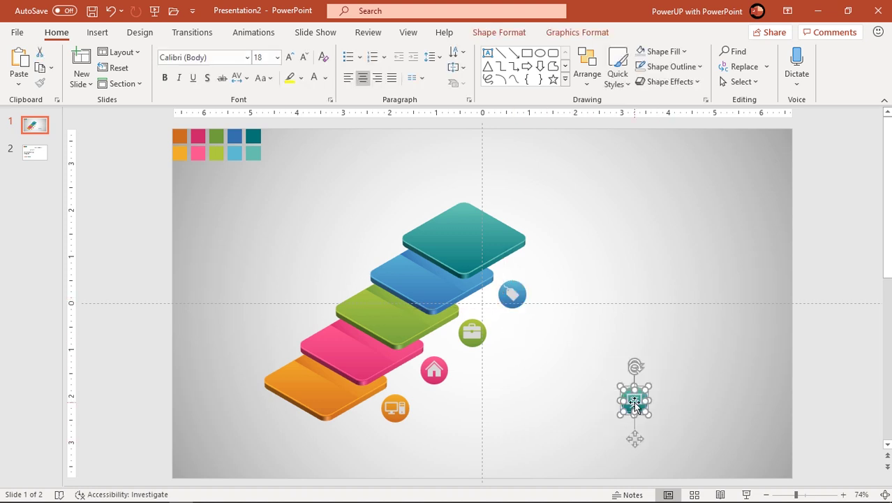
pyautogui.moveTo(633, 400); pyautogui.dragTo(554, 251)
pyautogui.click(546, 336)
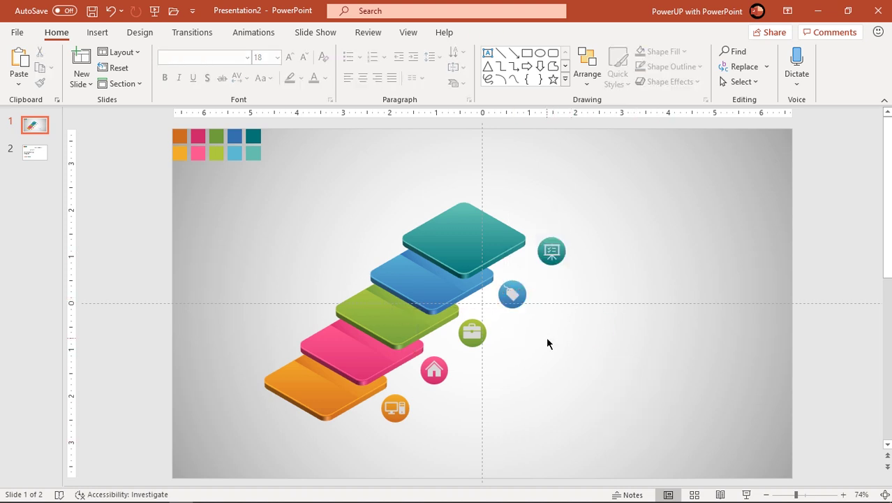
# Bring the 'Some text goes here' blurb from slide 2 to beside the orange icon.
pyautogui.click(43, 158)
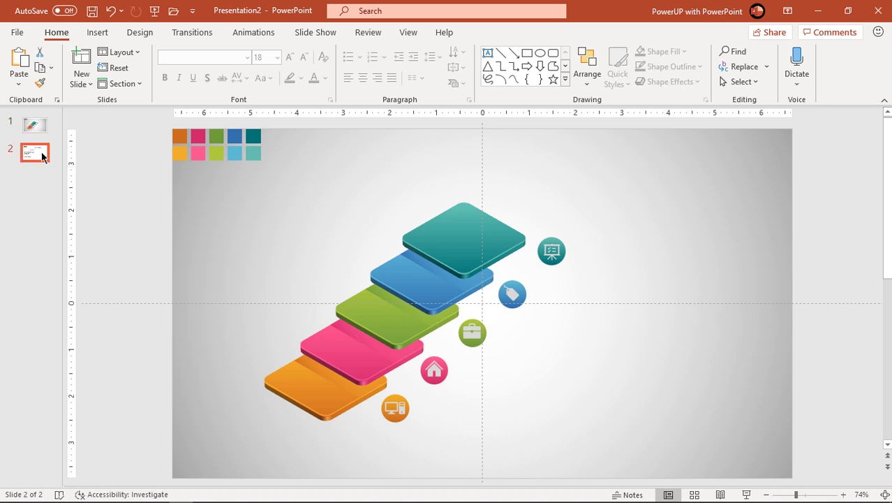
pyautogui.click(366, 255)
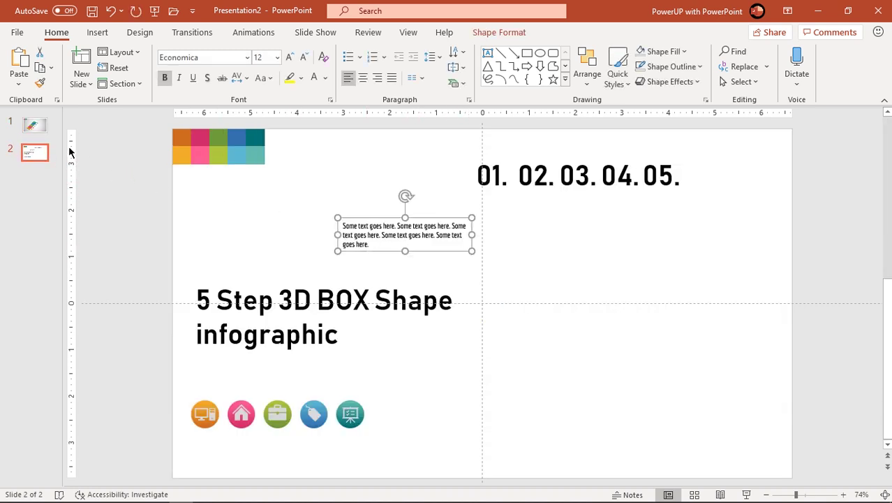
pyautogui.click(35, 126)
pyautogui.hotkey('ctrl', 'v')
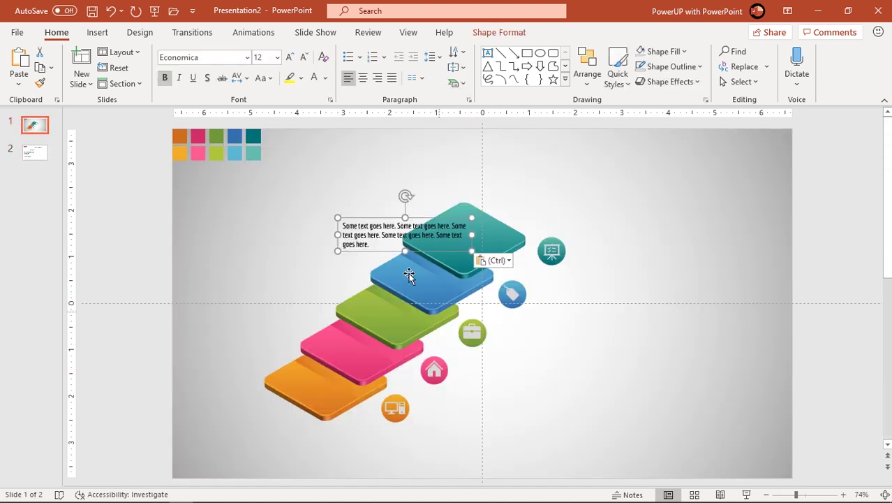
pyautogui.moveTo(373, 255); pyautogui.dragTo(450, 432)
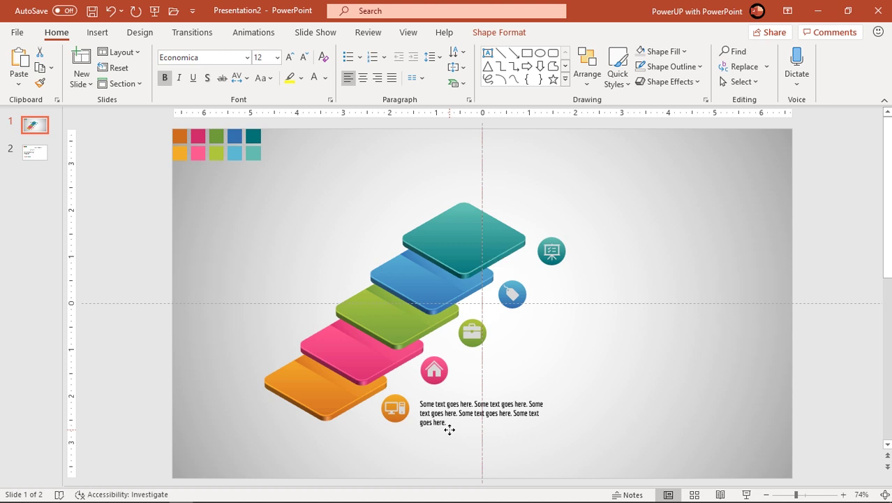
pyautogui.moveTo(450, 433); pyautogui.dragTo(493, 393)
# Duplicate the blurb beside each remaining icon, align the teal row, then show slide 2.
pyautogui.hotkey('ctrl', 'd')
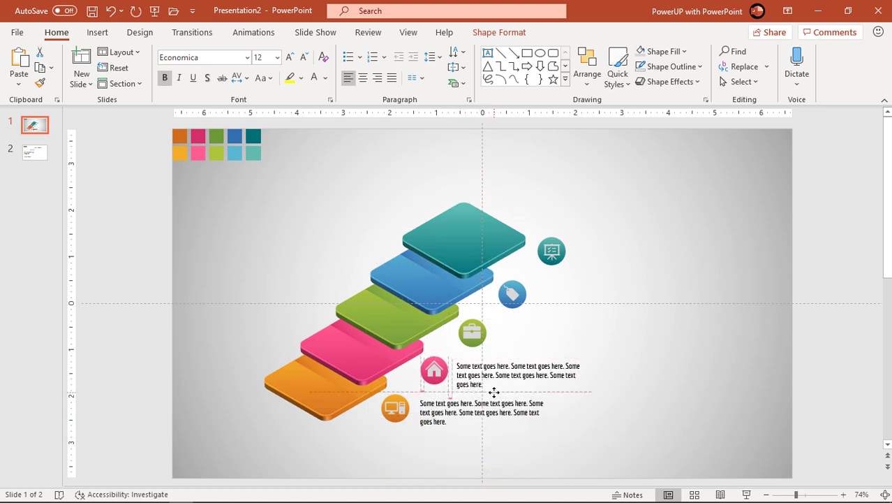
pyautogui.hotkey('ctrl', 'd')
pyautogui.hotkey('ctrl', 'd')
pyautogui.hotkey('ctrl', 'd')
pyautogui.moveTo(588, 284); pyautogui.dragTo(590, 280)
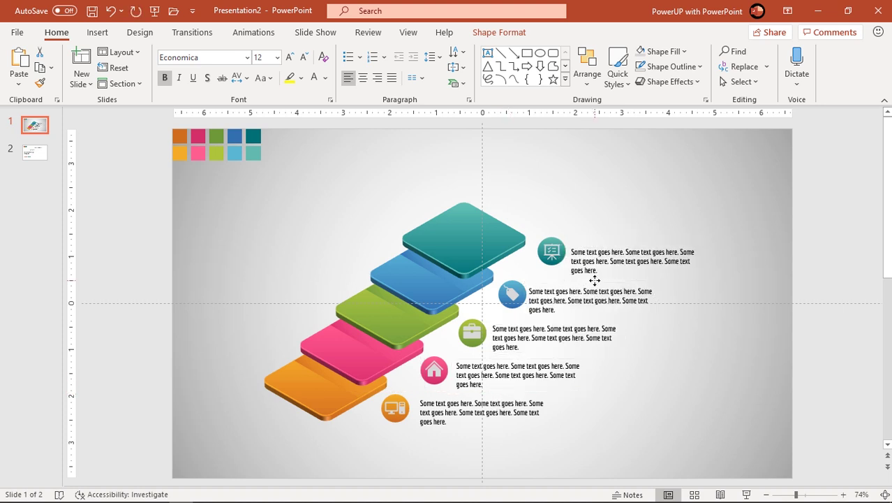
pyautogui.click(550, 252)
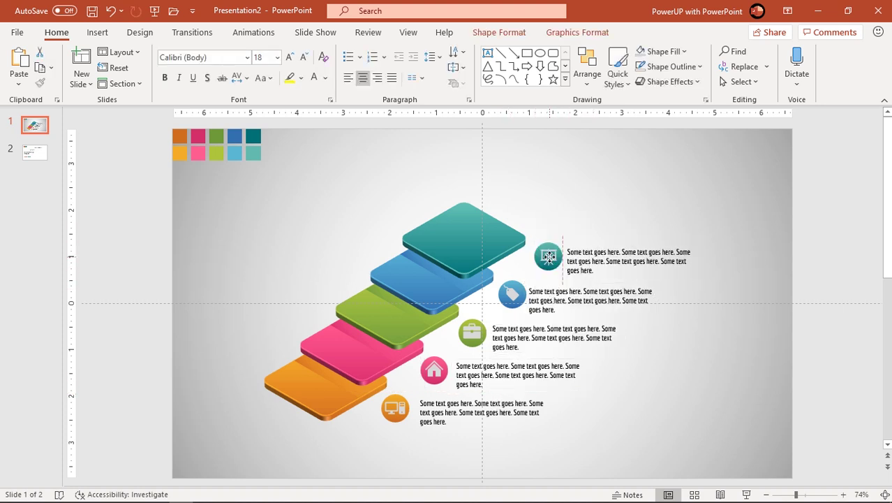
pyautogui.click(510, 278)
pyautogui.click(512, 294)
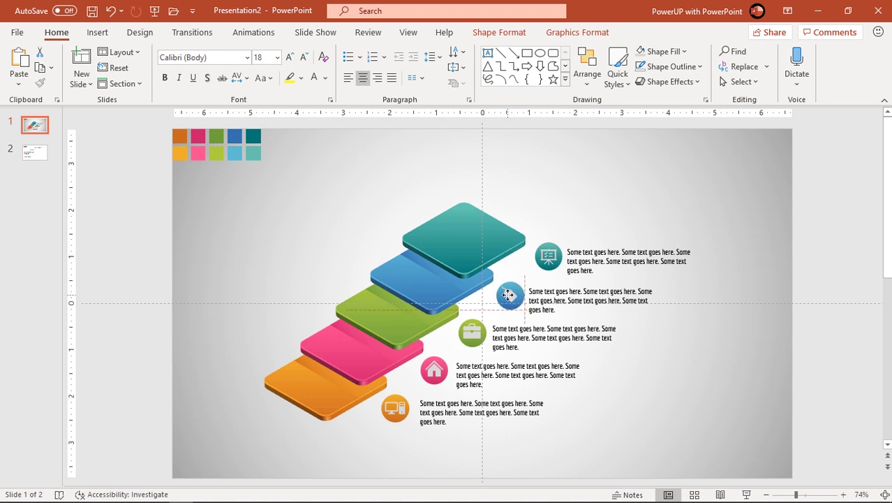
pyautogui.click(675, 348)
pyautogui.click(588, 253)
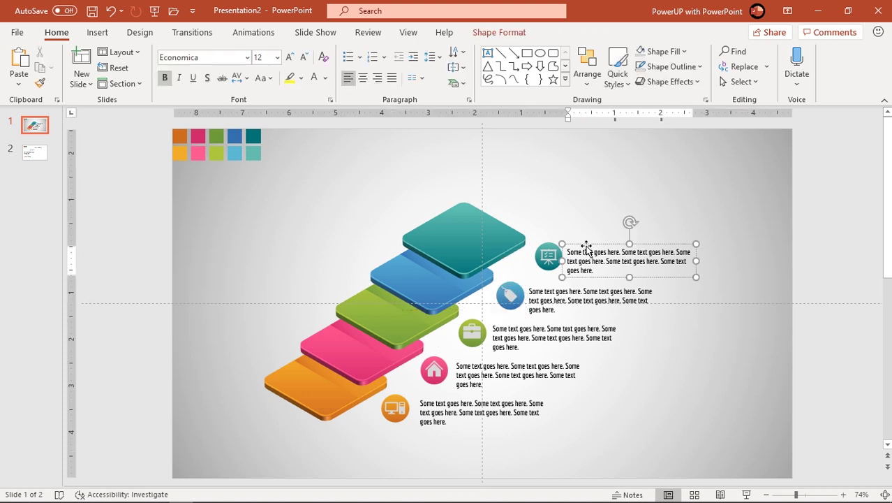
pyautogui.click(35, 152)
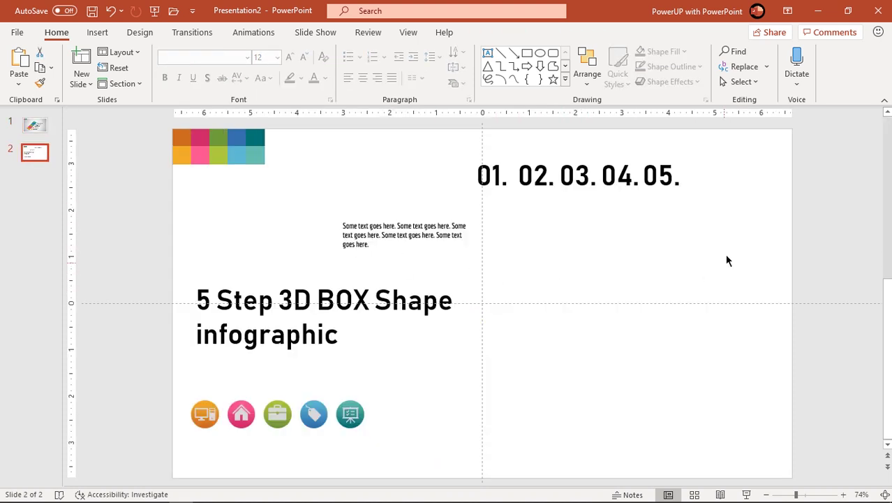
# Copy the 01.–05. number labels onto the 3D steps slide.
pyautogui.moveTo(725, 254); pyautogui.dragTo(448, 143)
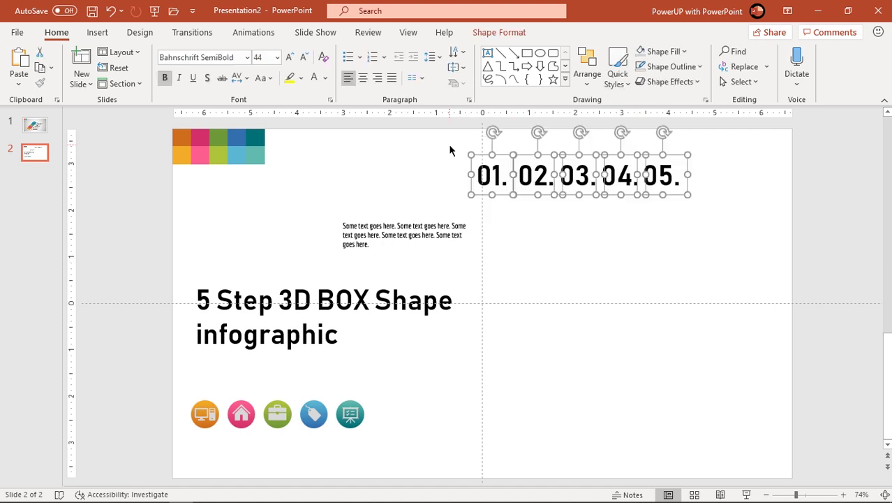
pyautogui.hotkey('ctrl', 'c')
pyautogui.click(35, 125)
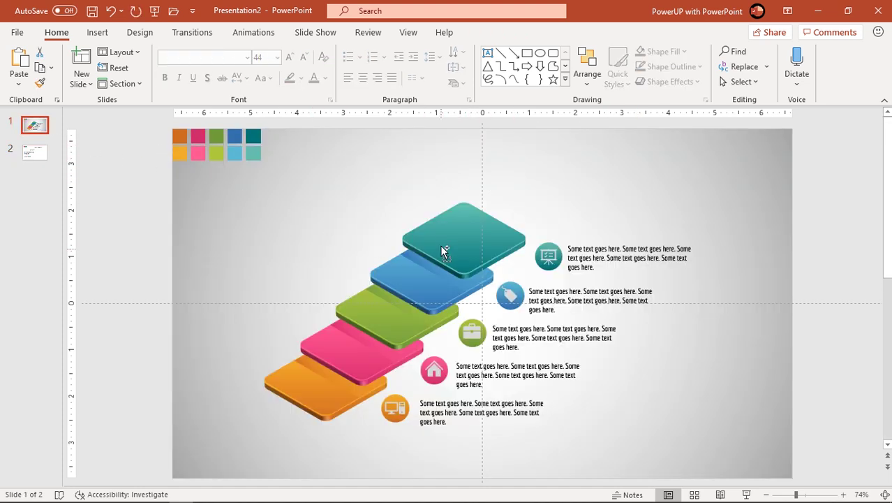
pyautogui.hotkey('ctrl', 'v')
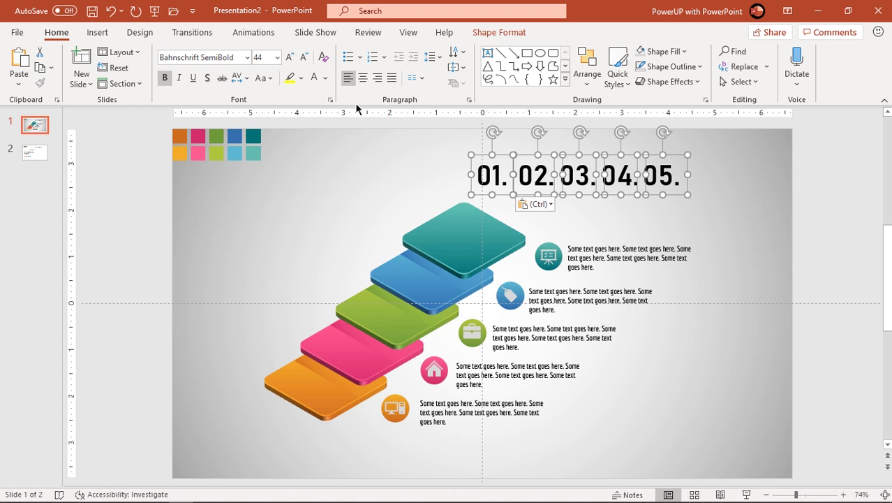
# Make the numbers white and move them to the slide's bottom-right.
pyautogui.click(326, 78)
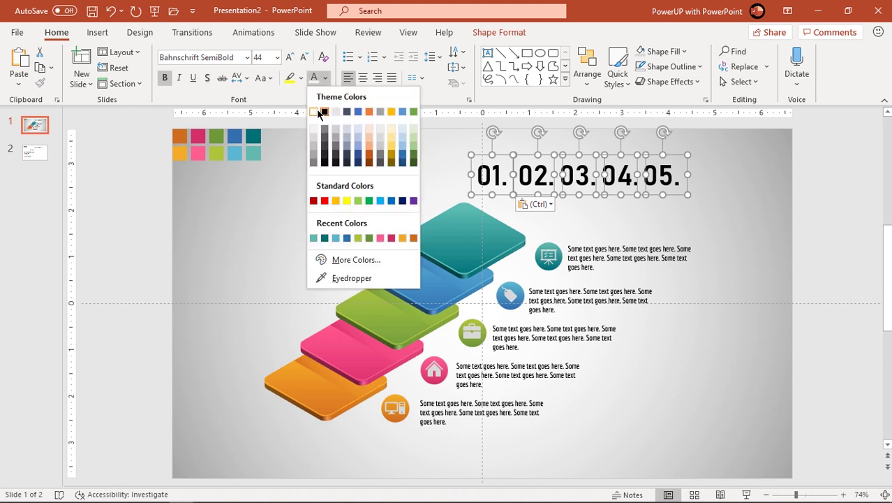
pyautogui.click(314, 132)
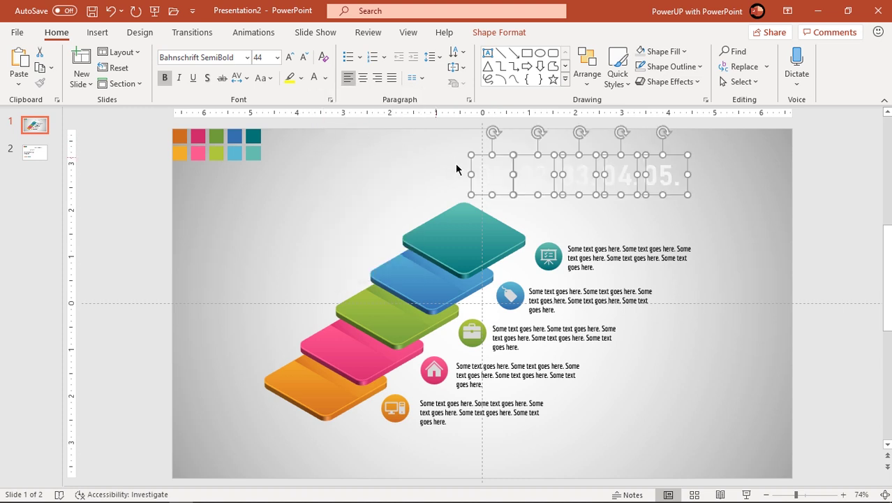
pyautogui.moveTo(466, 171)
pyautogui.mouseDown()
pyautogui.moveTo(564, 437)
pyautogui.moveTo(175, 189)
pyautogui.mouseUp()
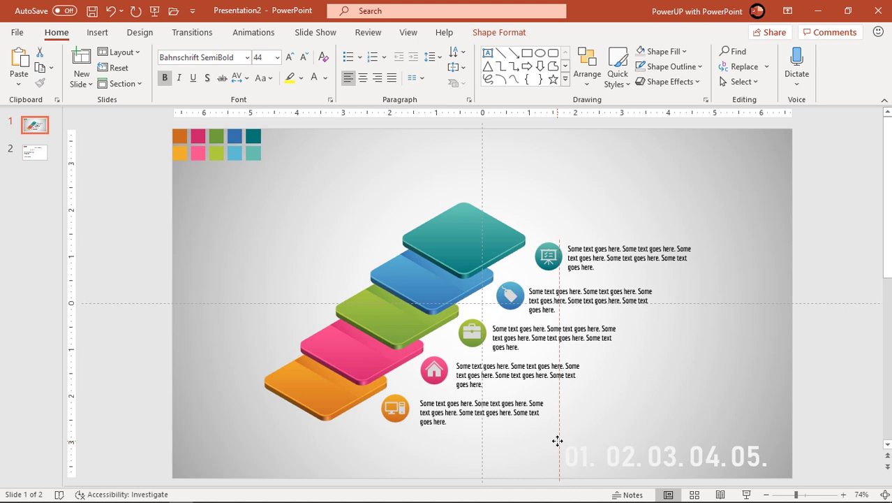
pyautogui.moveTo(175, 189); pyautogui.dragTo(558, 439)
# Apply the Parallel 3-D Rotation preset to the number labels.
pyautogui.click(499, 32)
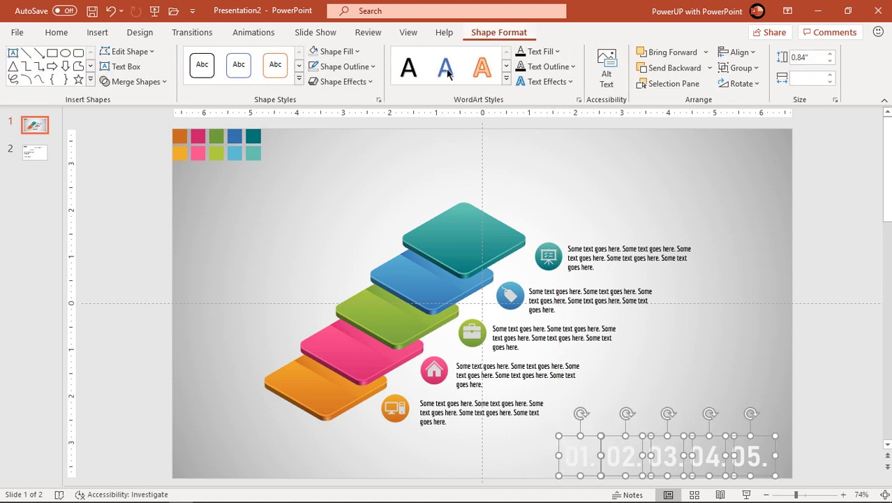
pyautogui.click(371, 82)
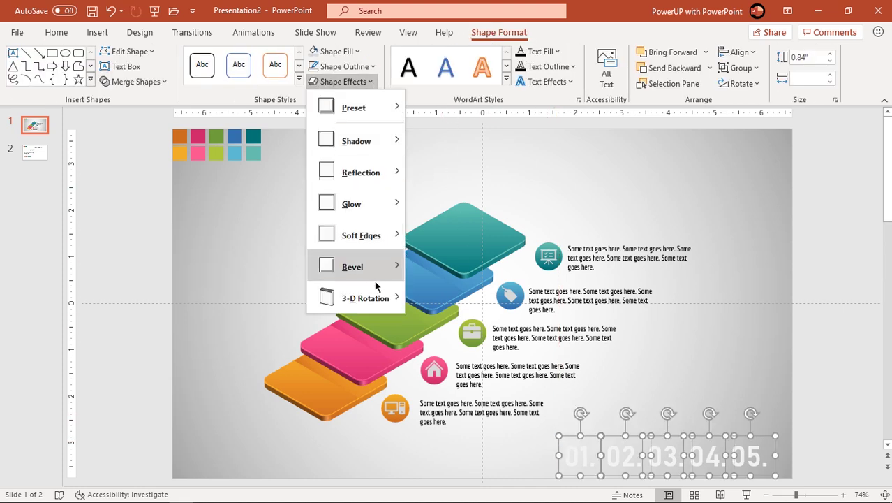
pyautogui.moveTo(373, 298)
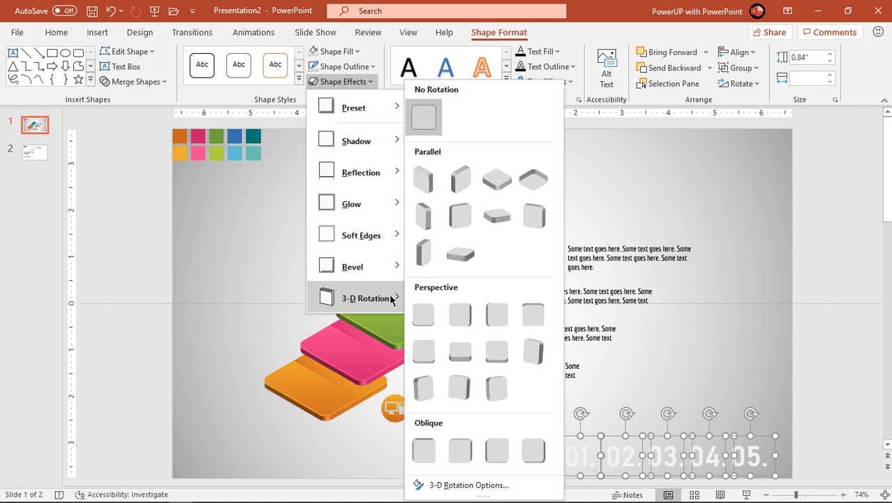
pyautogui.click(493, 178)
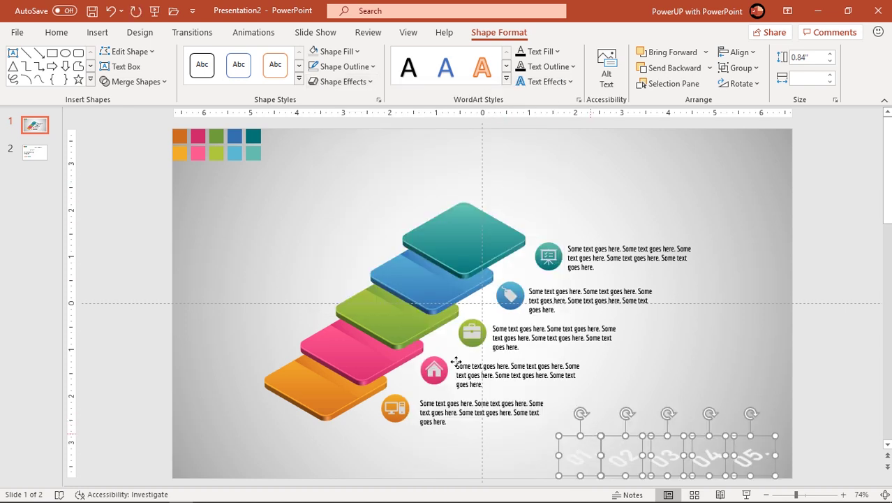
# Move the numbers to the top-left, set them to 48 pt, and widen the group.
pyautogui.moveTo(456, 360); pyautogui.dragTo(203, 188)
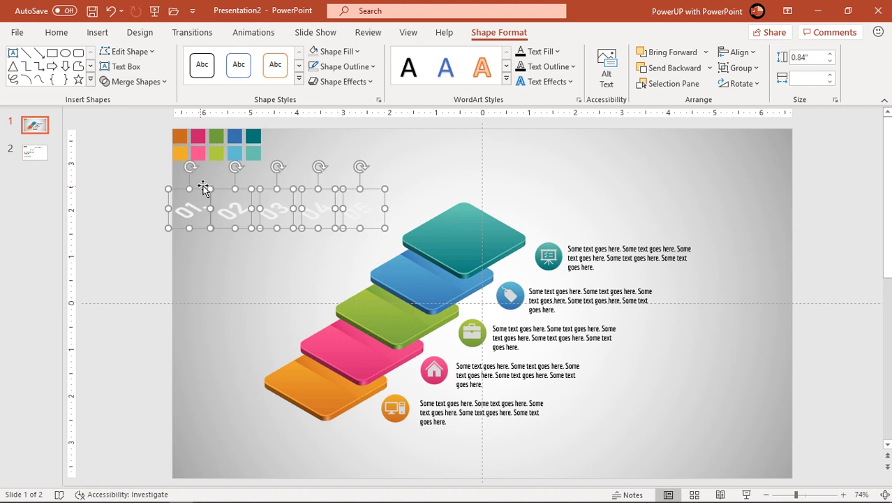
pyautogui.click(58, 34)
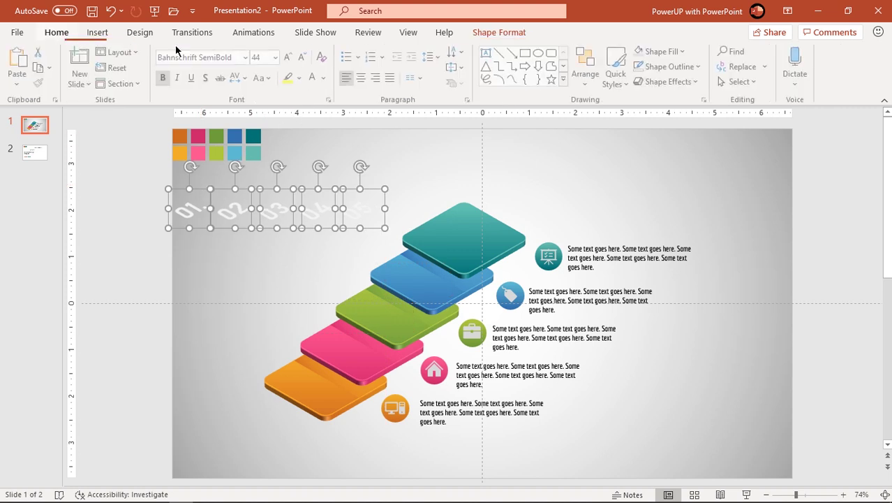
pyautogui.click(290, 59)
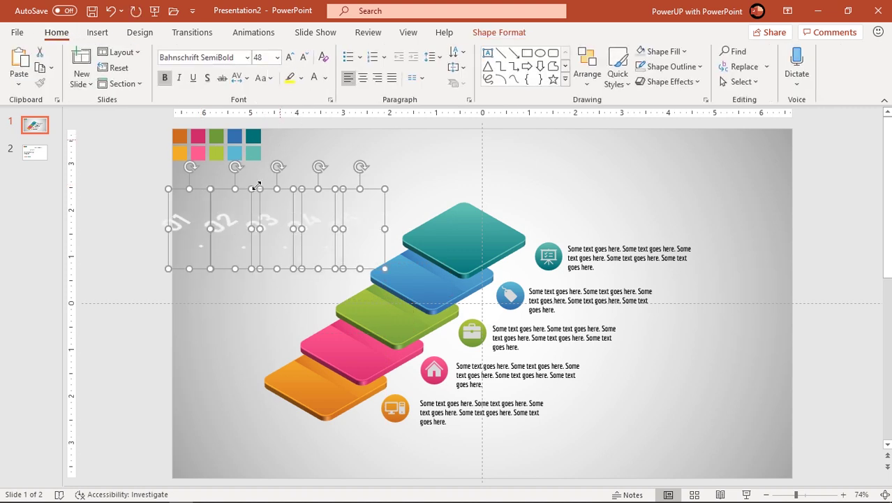
pyautogui.moveTo(385, 228); pyautogui.dragTo(395, 228)
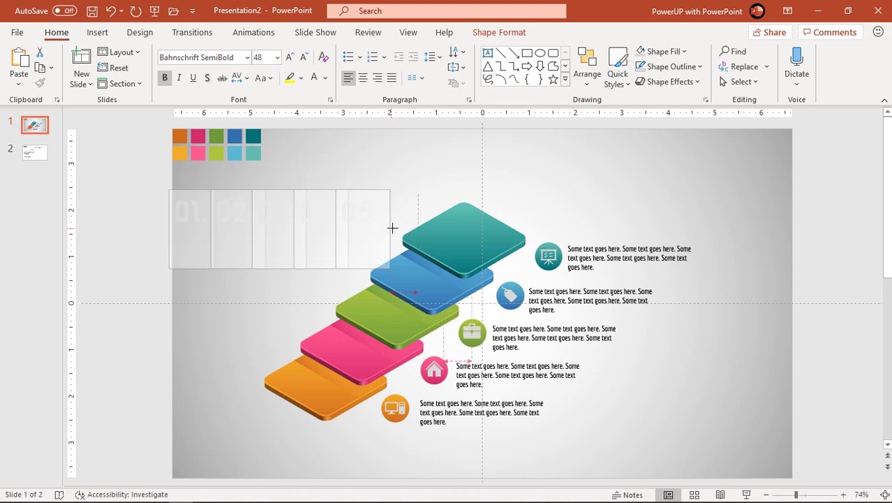
pyautogui.click(220, 266)
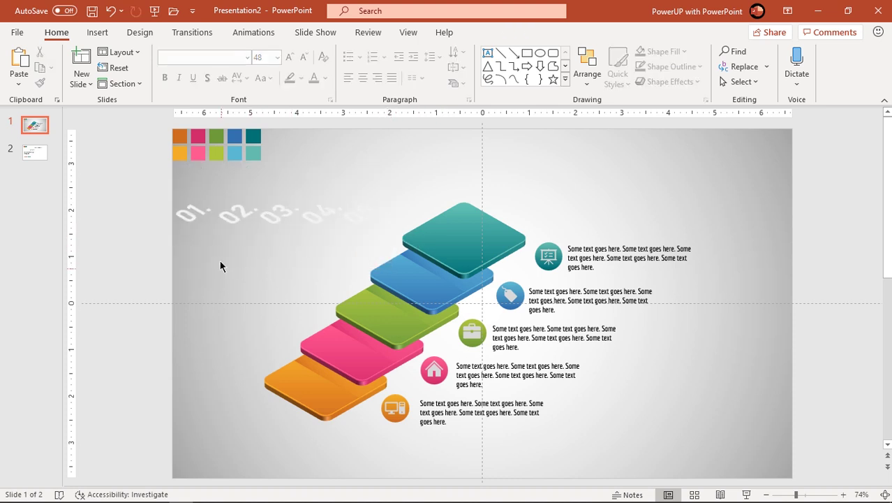
# Place 01. on the orange step, 02. on pink, and 03. on green.
pyautogui.click(199, 226)
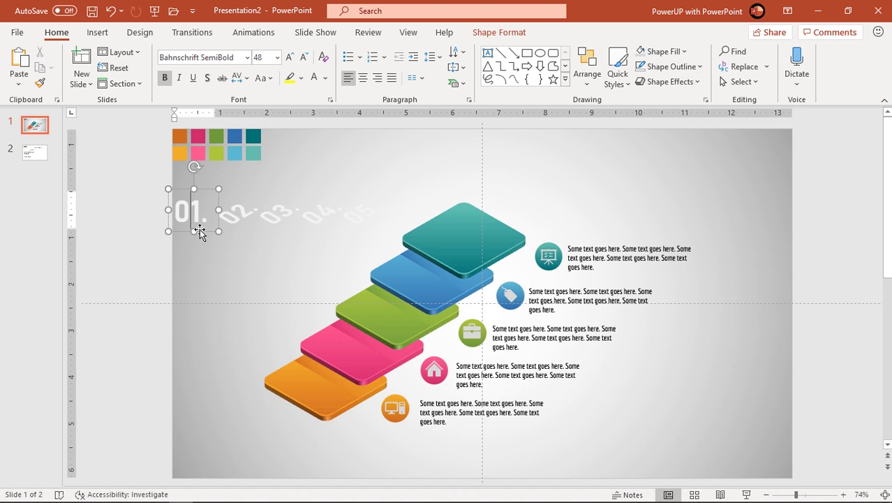
pyautogui.moveTo(201, 234); pyautogui.dragTo(317, 401)
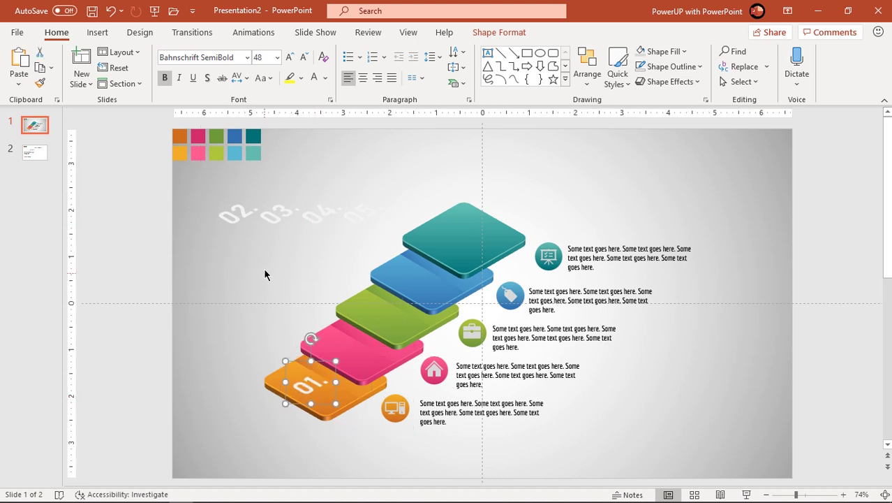
pyautogui.click(234, 231)
pyautogui.moveTo(235, 227); pyautogui.dragTo(340, 366)
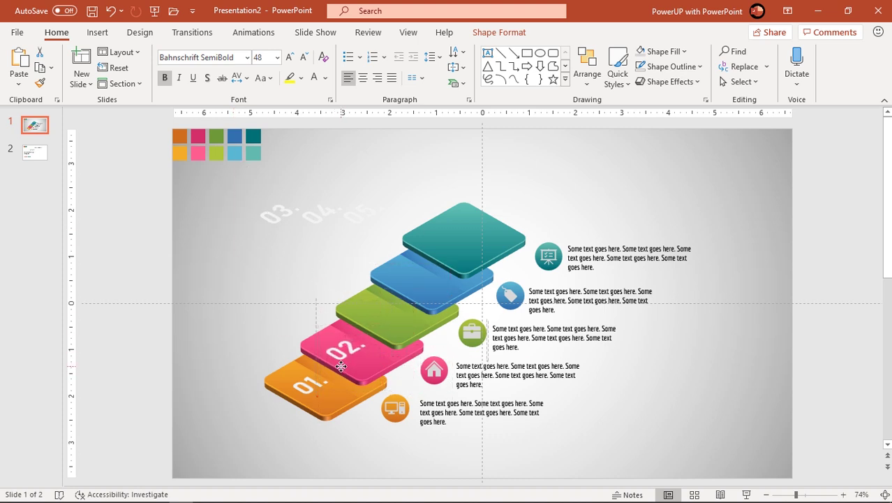
pyautogui.moveTo(341, 366); pyautogui.dragTo(341, 366)
pyautogui.click(273, 229)
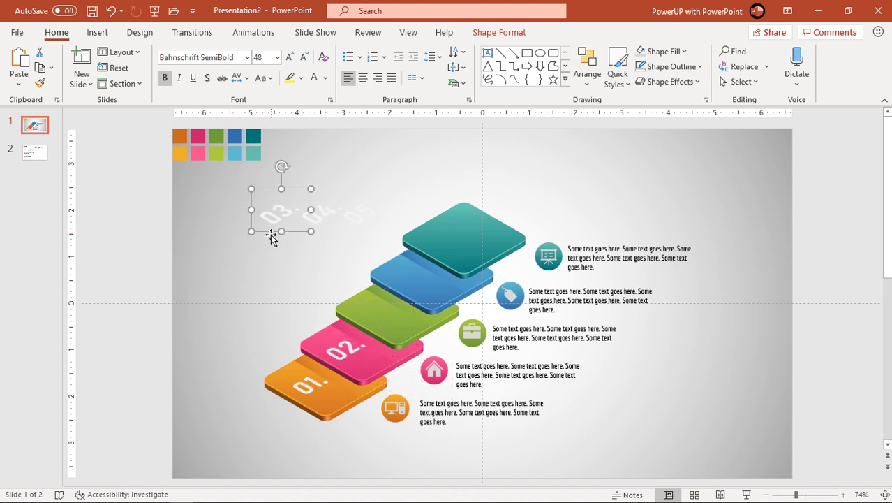
pyautogui.moveTo(271, 237); pyautogui.dragTo(370, 342)
# Place 04. on the blue step and 05. on the teal step, then show slide 2.
pyautogui.moveTo(309, 232); pyautogui.dragTo(398, 293)
pyautogui.click(343, 224)
pyautogui.moveTo(343, 225); pyautogui.dragTo(432, 262)
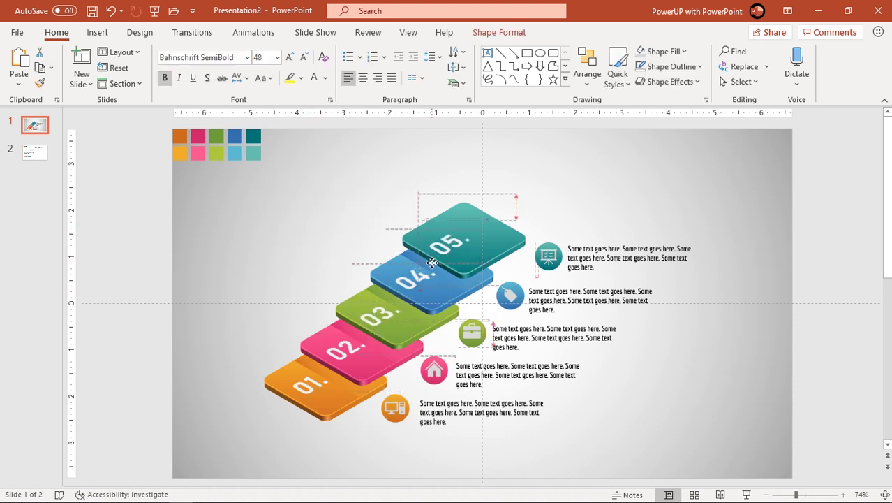
pyautogui.moveTo(300, 197); pyautogui.dragTo(161, 150)
pyautogui.click(151, 187)
# Copy the '5 Step 3D BOX Shape infographic' title onto slide 1's top.
pyautogui.scroll(-1, 279, 276)
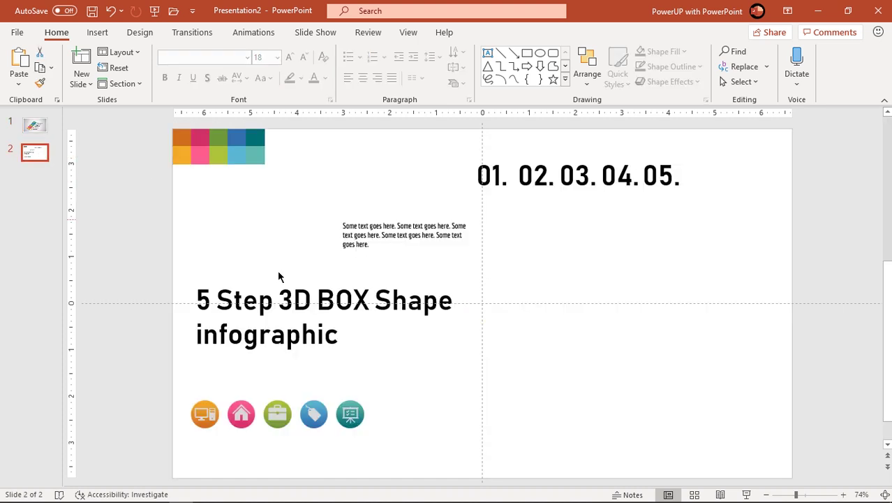
pyautogui.click(315, 353)
pyautogui.hotkey('ctrl', 'c')
pyautogui.click(45, 129)
pyautogui.hotkey('ctrl', 'v')
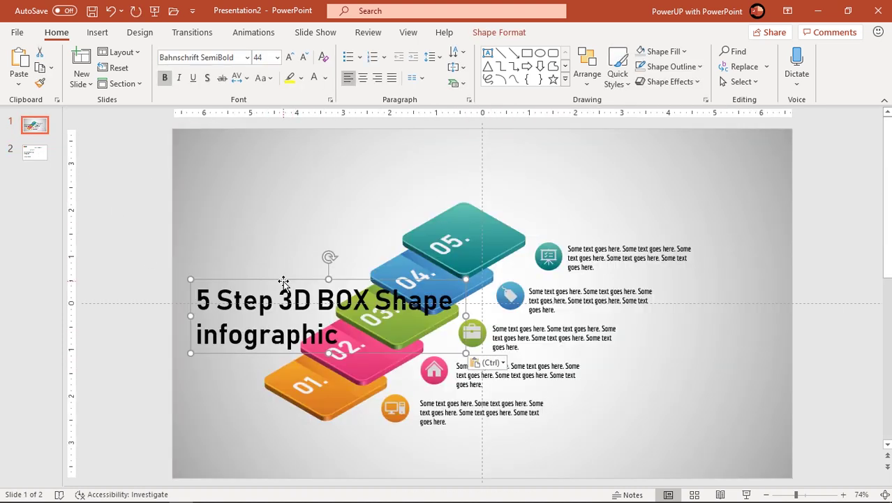
pyautogui.moveTo(284, 282); pyautogui.dragTo(282, 146)
# Shrink the title to 40 pt, centre it, and start the slide show.
pyautogui.hotkey('ctrl', '[')
pyautogui.moveTo(465, 176); pyautogui.dragTo(438, 176)
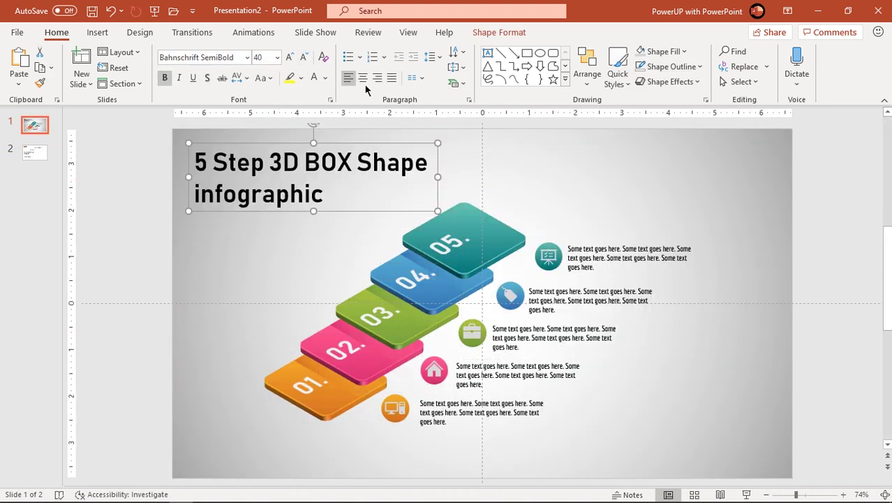
pyautogui.click(363, 78)
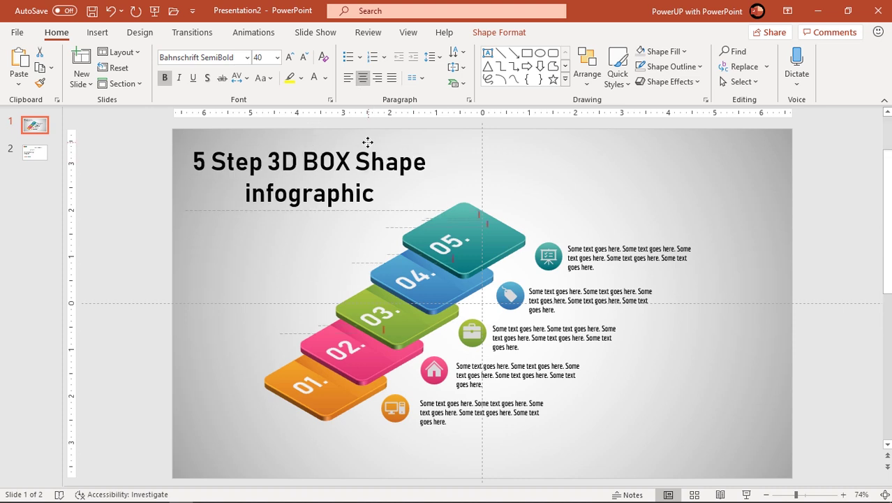
pyautogui.moveTo(373, 144); pyautogui.dragTo(366, 142)
pyautogui.click(301, 254)
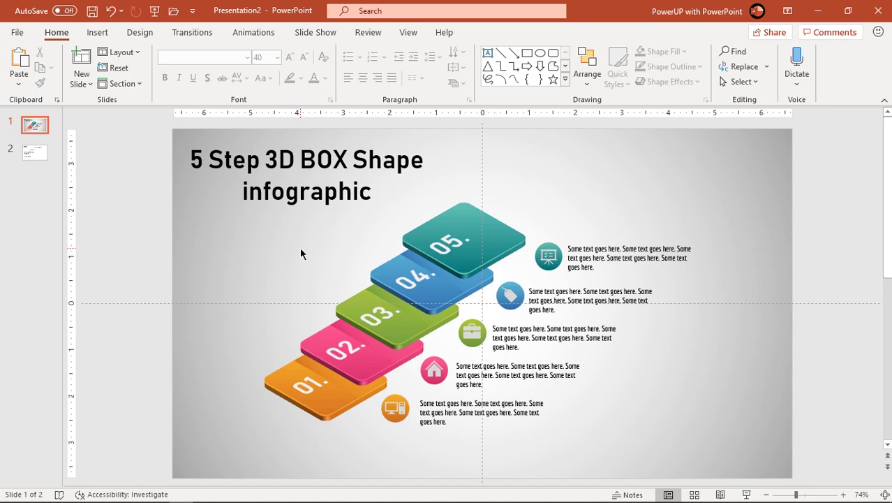
pyautogui.press('F5')
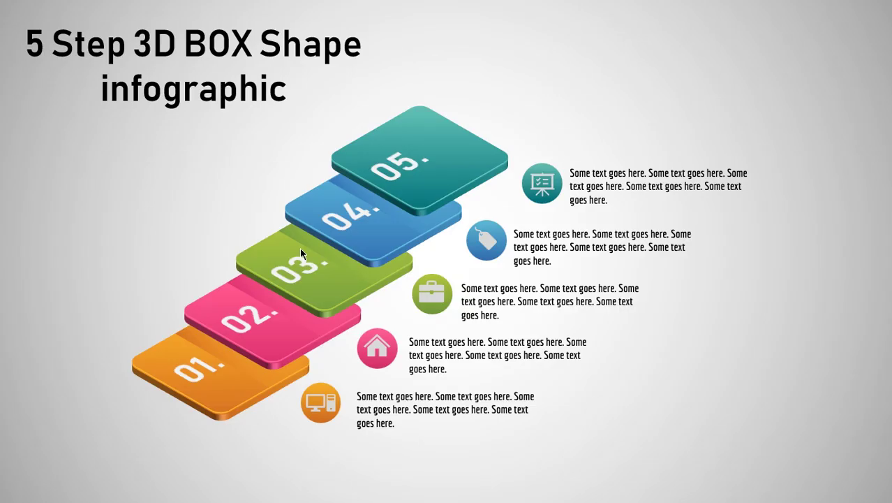
# Exit the full-screen slide show back to the editor.
pyautogui.press('Escape')
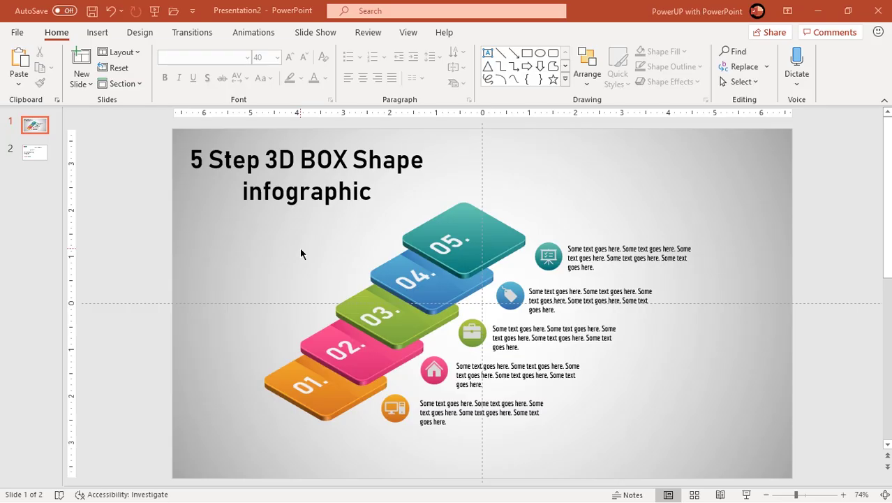